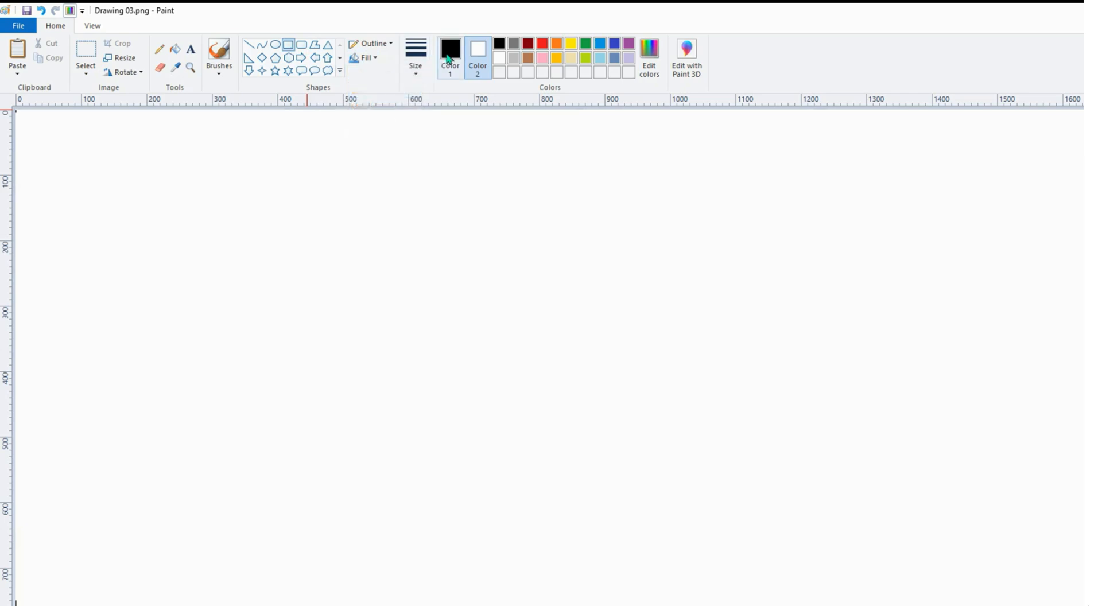
Step: Draw the building body as a black rectangle about 1010 by 400 px, with thin full-width bands at the eaves and between the floors
left_click(415, 58)
left_click(449, 51)
mouse_move(196, 231)
left_mouse_down()
mouse_move(745, 485)
mouse_move(856, 491)
mouse_move(746, 224)
mouse_move(856, 225)
left_mouse_up()
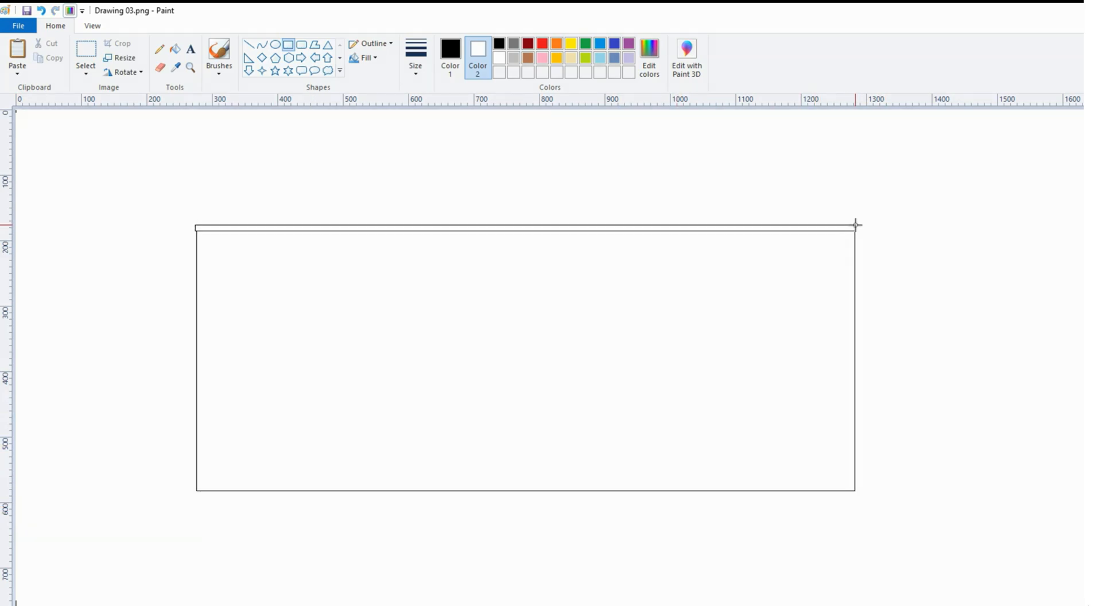
left_click_drag(196, 331, 856, 334)
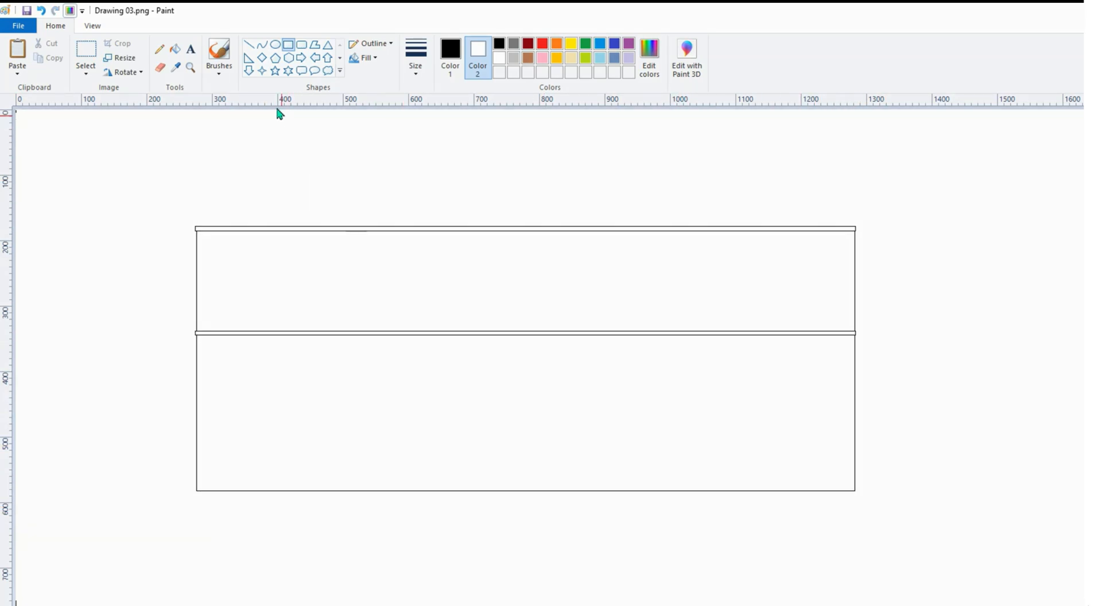
Step: Draw the main roof above the eaves band with two slanted side lines and a horizontal ridge line
left_click(250, 47)
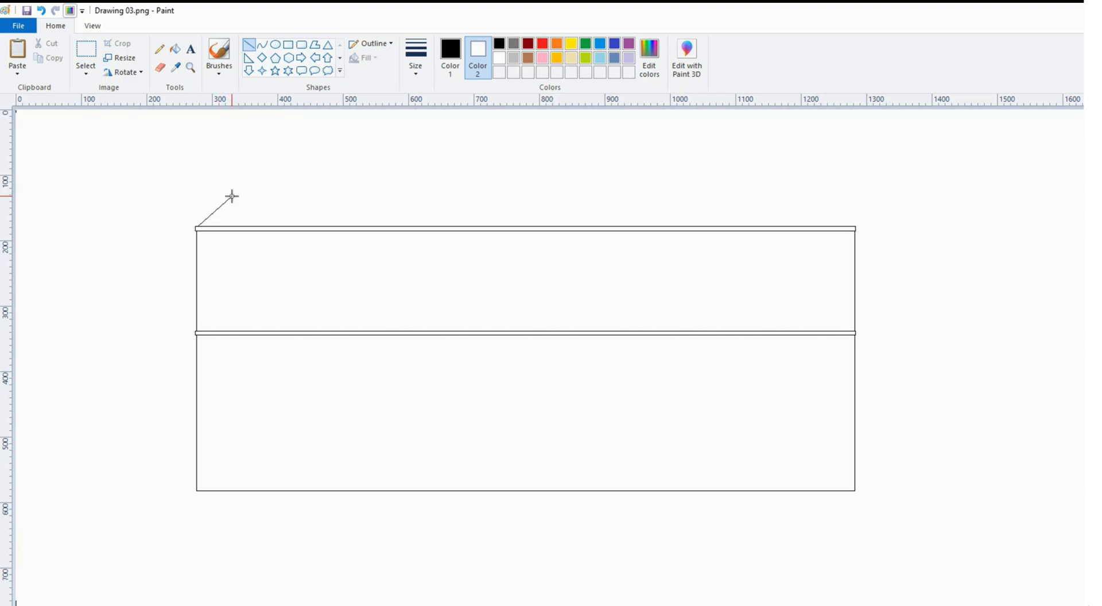
left_click_drag(232, 196, 253, 183)
left_click_drag(855, 228, 818, 183)
left_click_drag(253, 183, 648, 183)
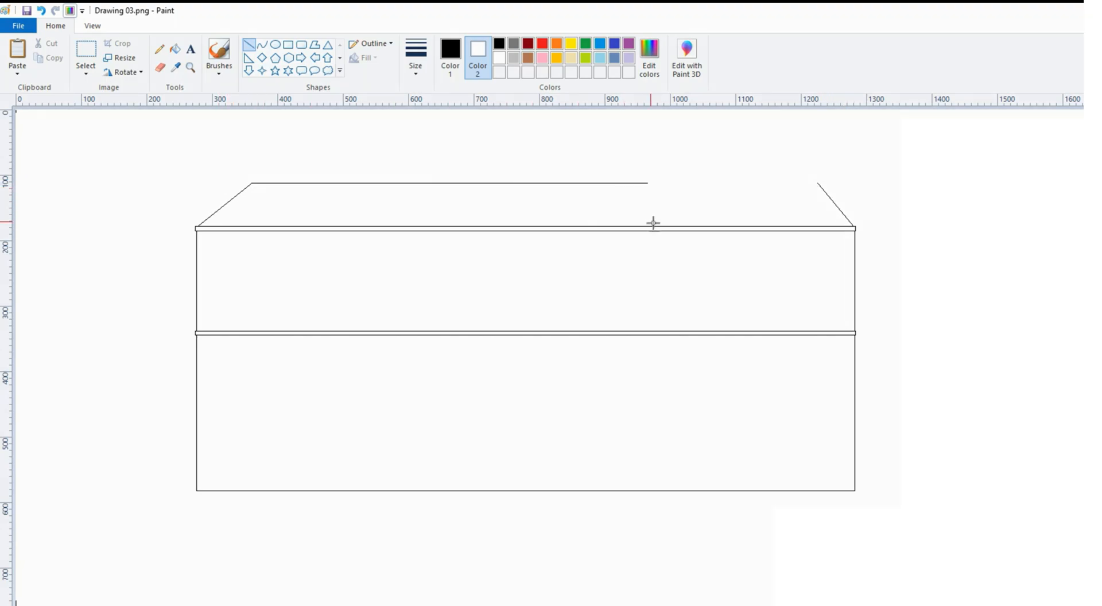
left_click_drag(654, 223, 804, 257)
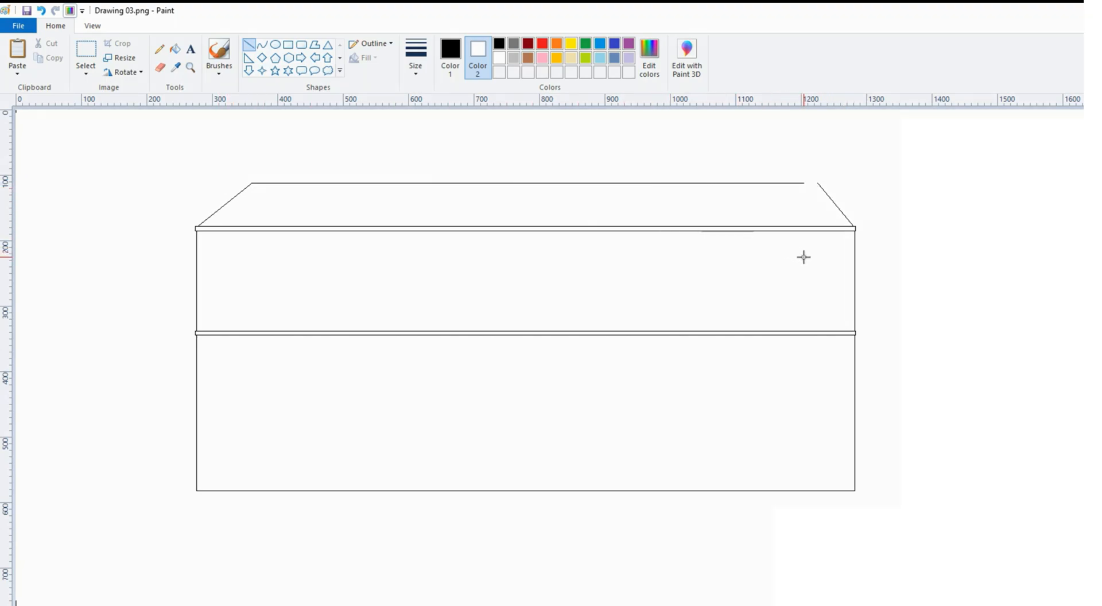
Step: Add a central tower about 250 px wide and 510 px tall, topped by a thin cornice and a trapezoid roof
left_click(288, 46)
mouse_move(428, 157)
left_mouse_down()
mouse_move(592, 491)
mouse_move(568, 156)
mouse_move(594, 158)
left_mouse_up()
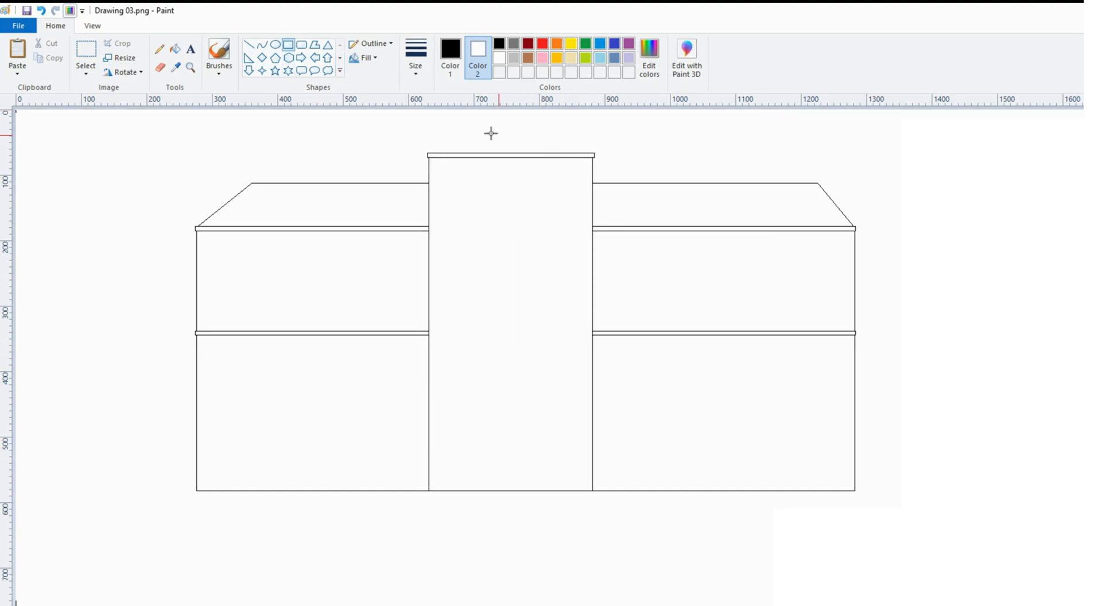
left_click(249, 44)
left_click_drag(454, 127, 456, 119)
left_click_drag(594, 154, 582, 134)
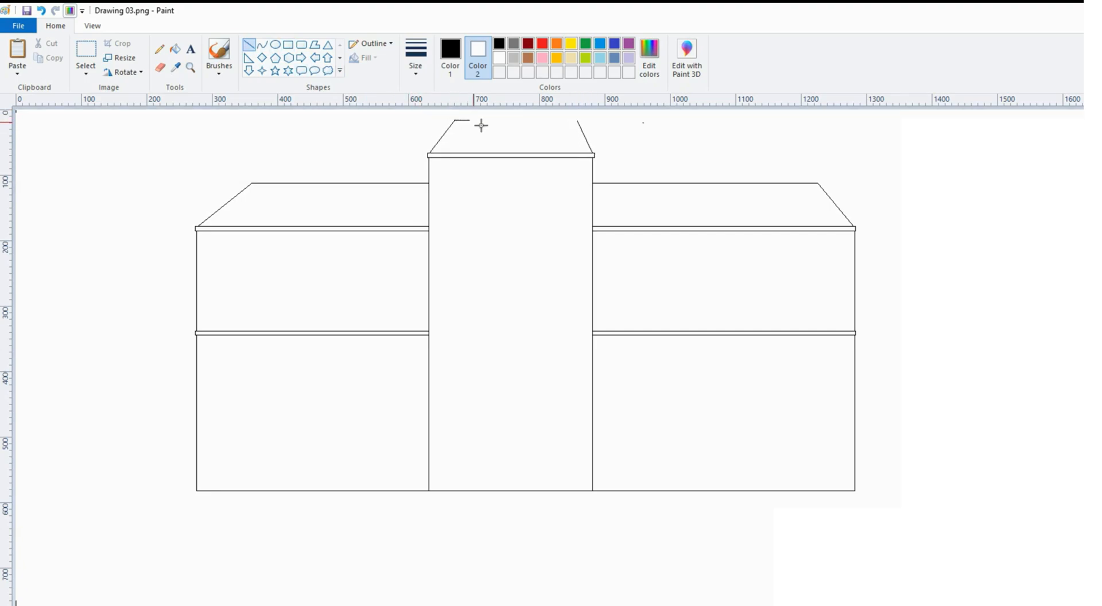
left_click_drag(481, 125, 543, 140)
left_click_drag(575, 152, 577, 152)
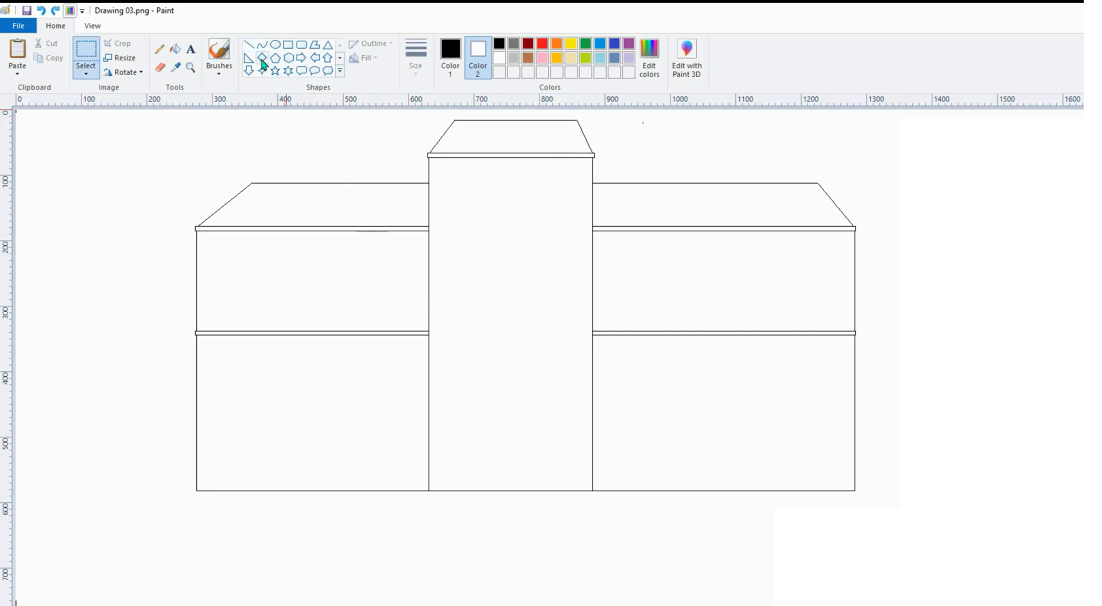
Step: Outline an entrance opening about 205 by 190 px at the tower's base and a canopy rectangle about 240 by 40 px above it
left_click(248, 46)
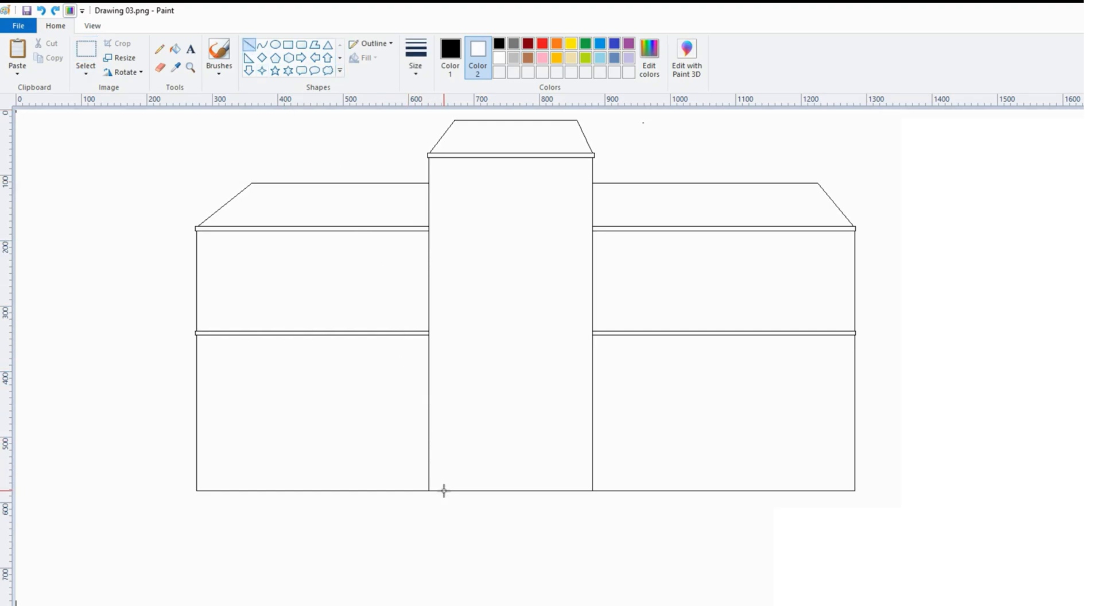
mouse_move(444, 491)
left_mouse_down()
mouse_move(444, 370)
mouse_move(580, 366)
left_mouse_up()
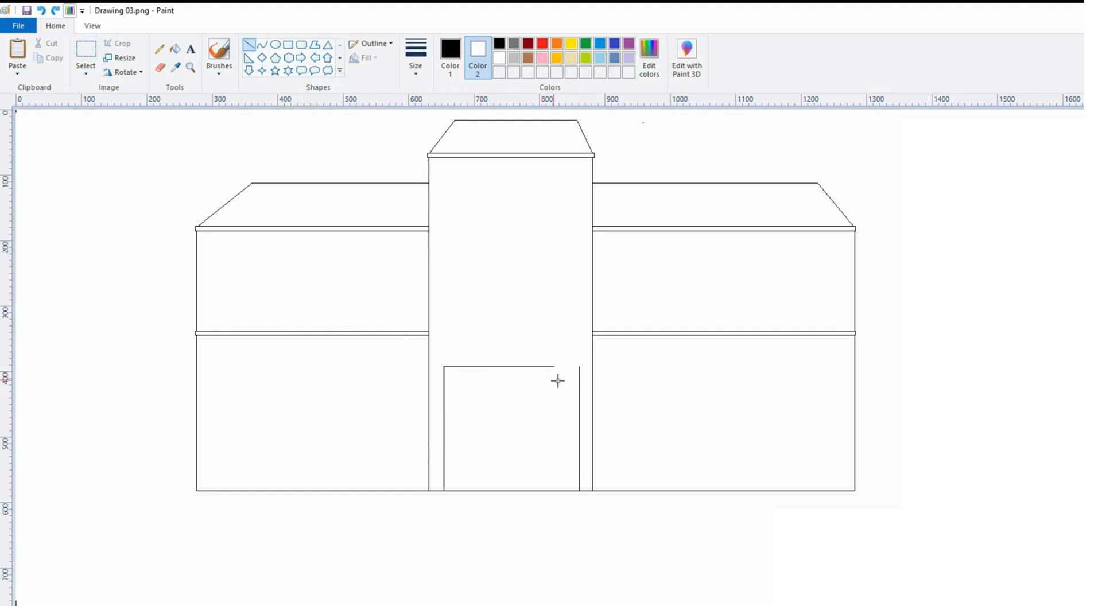
left_click(288, 45)
mouse_move(432, 352)
left_mouse_down()
mouse_move(567, 312)
mouse_move(589, 325)
left_mouse_up()
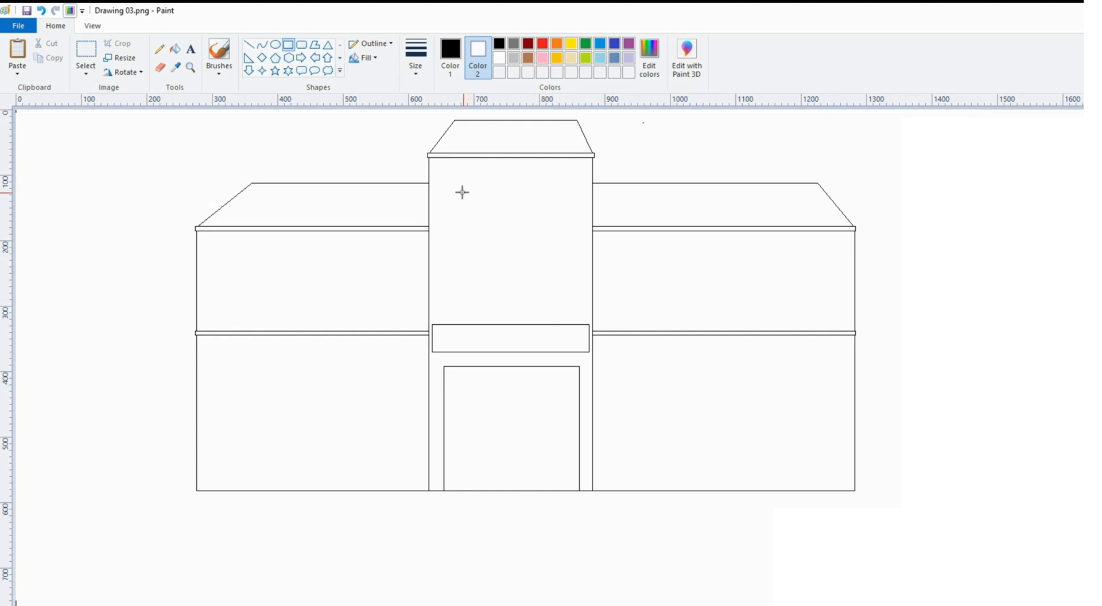
Step: Draw the porch's inner side lines, back floor edge and slanted corner lines inside the entrance opening
left_click(249, 45)
left_click_drag(455, 367, 466, 412)
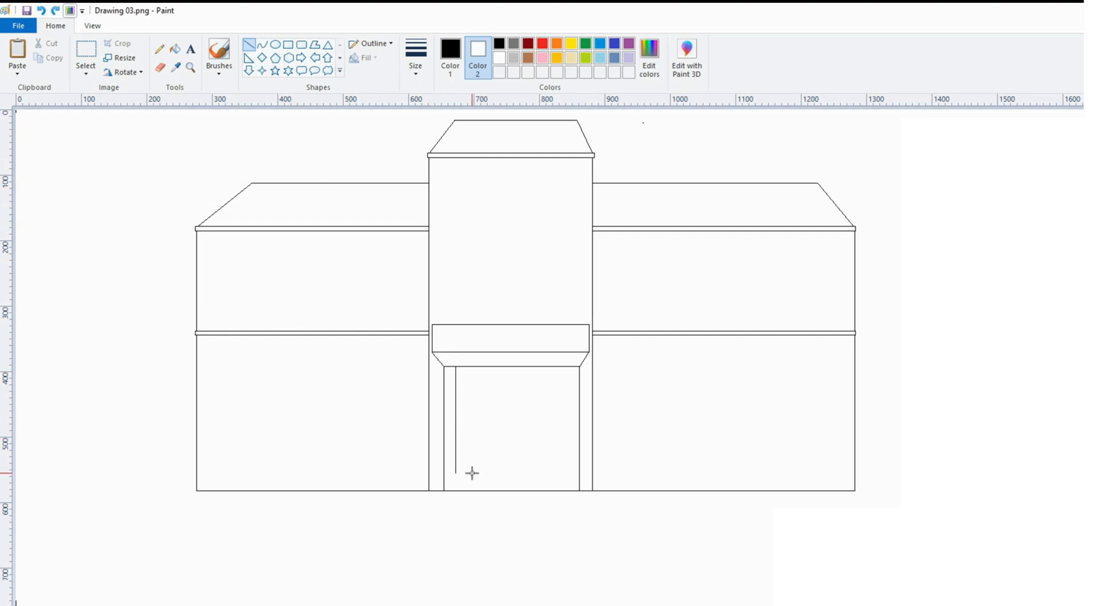
left_click_drag(456, 477, 532, 493)
left_click_drag(448, 488, 445, 490)
left_click_drag(568, 477, 575, 488)
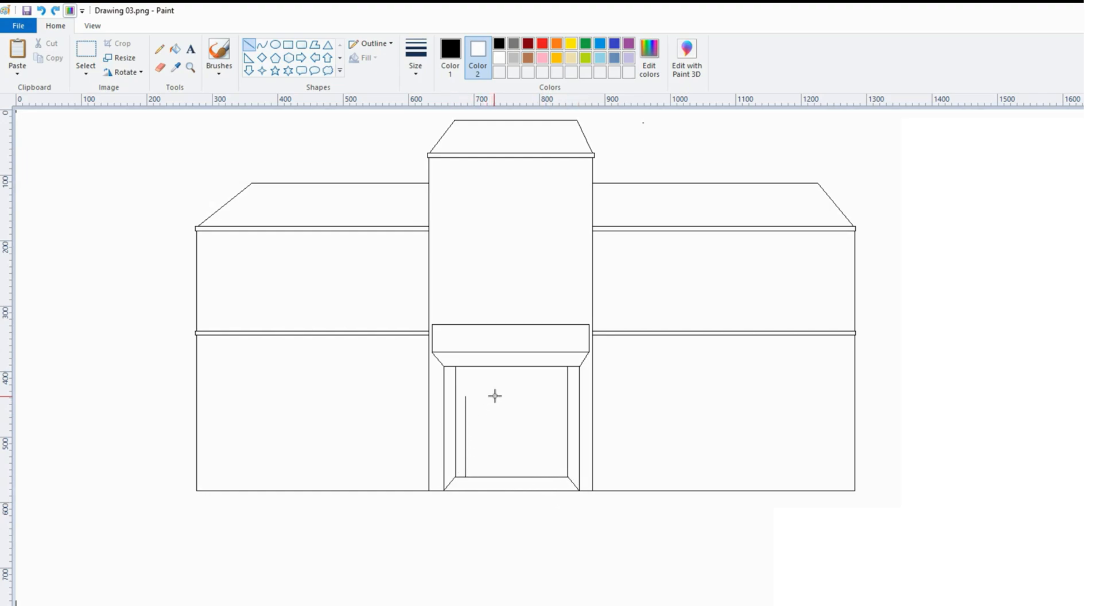
Step: Draw an arched double door with a double-line frame and a double center divider inside the porch
left_click_drag(495, 395, 495, 385)
left_click_drag(557, 477, 567, 385)
left_click_drag(554, 477, 554, 405)
mouse_move(470, 390)
left_mouse_down()
mouse_move(554, 414)
mouse_move(480, 375)
mouse_move(526, 370)
mouse_move(480, 384)
mouse_move(558, 402)
left_mouse_up()
mouse_move(487, 384)
left_mouse_down()
mouse_move(484, 372)
mouse_move(536, 369)
mouse_move(510, 429)
left_mouse_up()
left_click(251, 46)
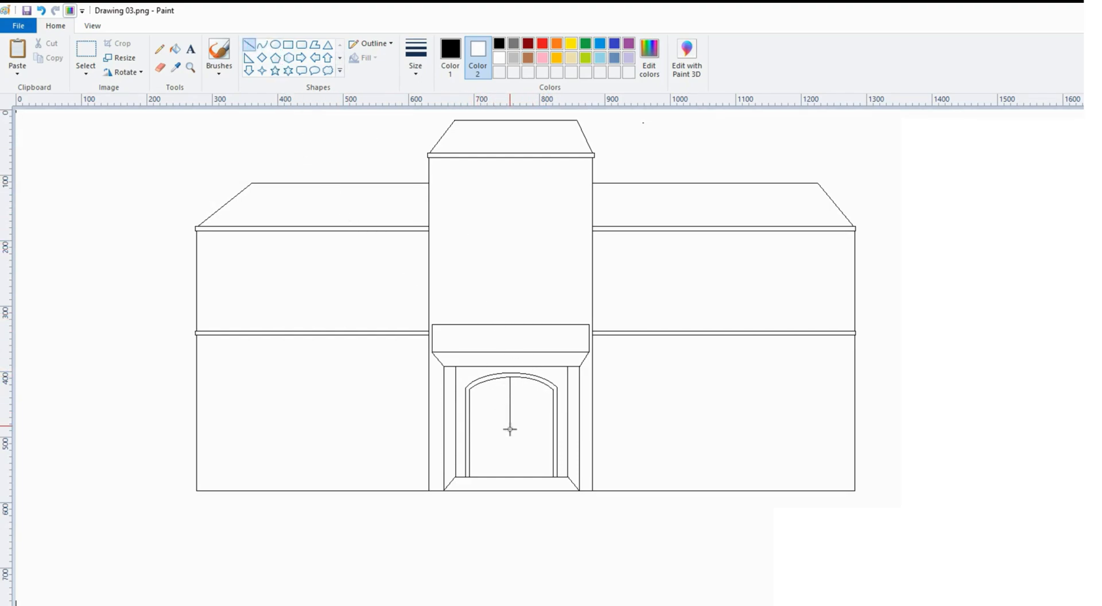
left_click_drag(512, 377, 528, 467)
Step: Draw two thin green guide lines diverging from the porch floor's back corners down to the foreground
left_click(416, 57)
left_click(462, 101)
double_click(586, 45)
left_click_drag(454, 477, 365, 591)
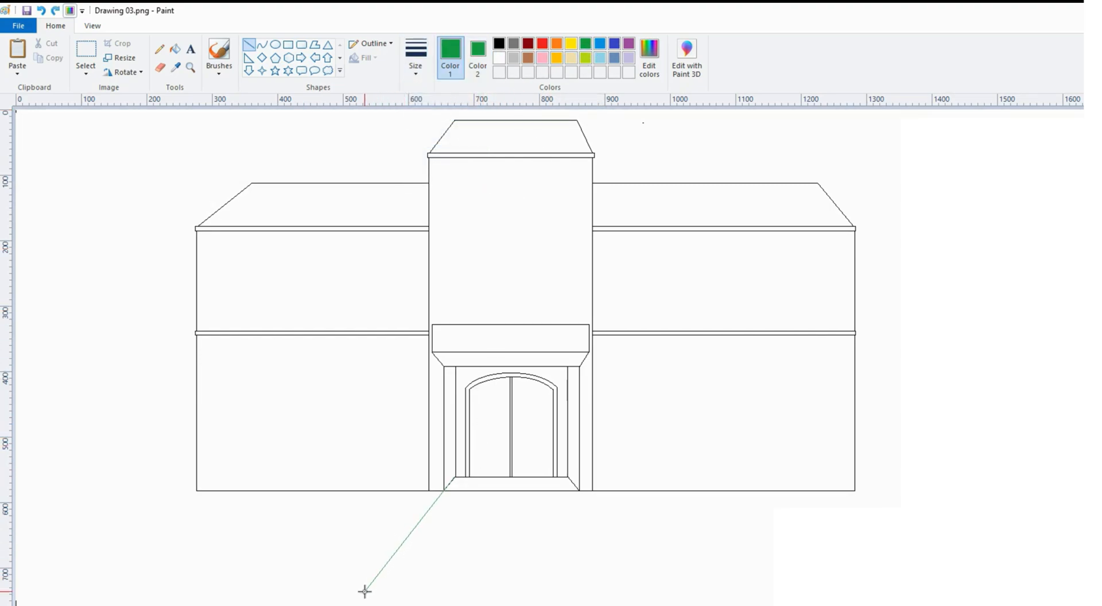
left_click_drag(408, 535, 392, 551)
left_click(522, 543)
left_click_drag(567, 477, 669, 598)
left_click_drag(602, 524, 620, 542)
left_click(432, 323)
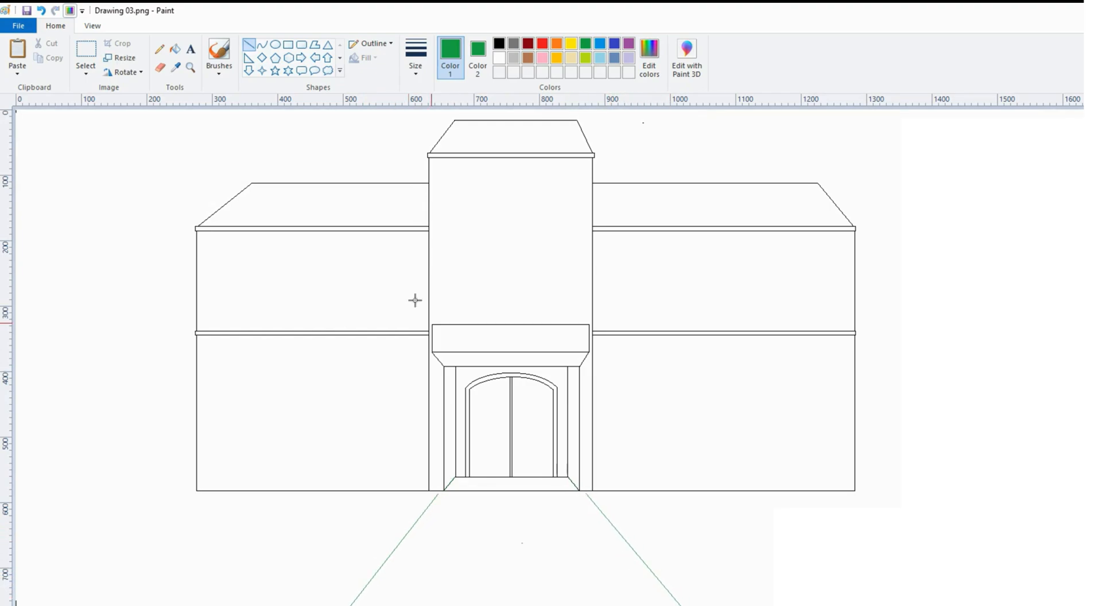
Step: Draw the porch floor's slanted black sides and three thin, progressively wider step fronts between the green guide lines
left_click(370, 43)
left_click(381, 75)
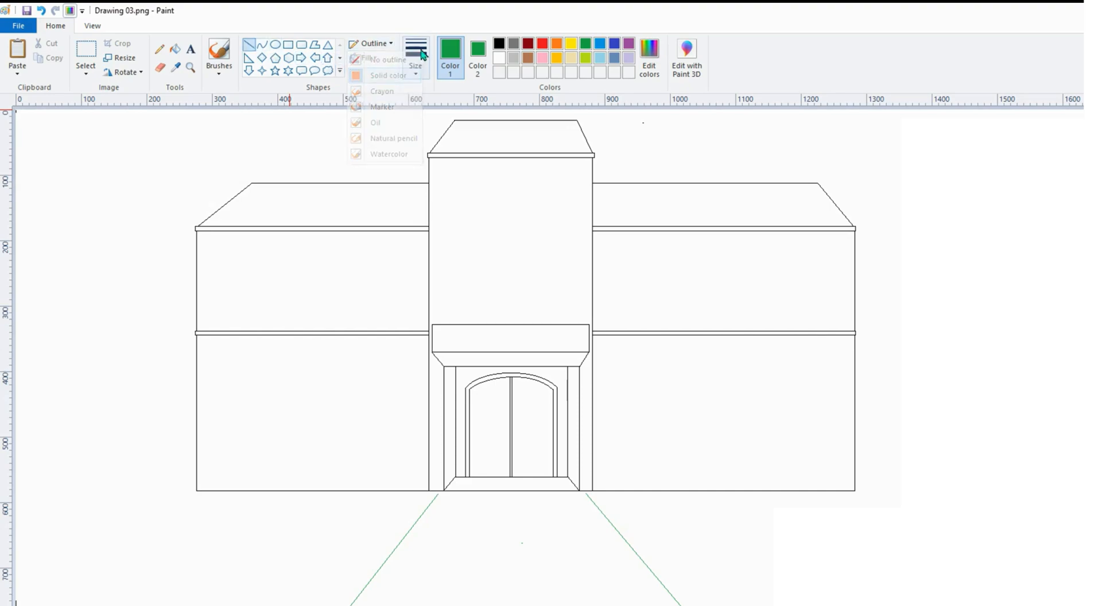
left_click(415, 55)
left_click(447, 151)
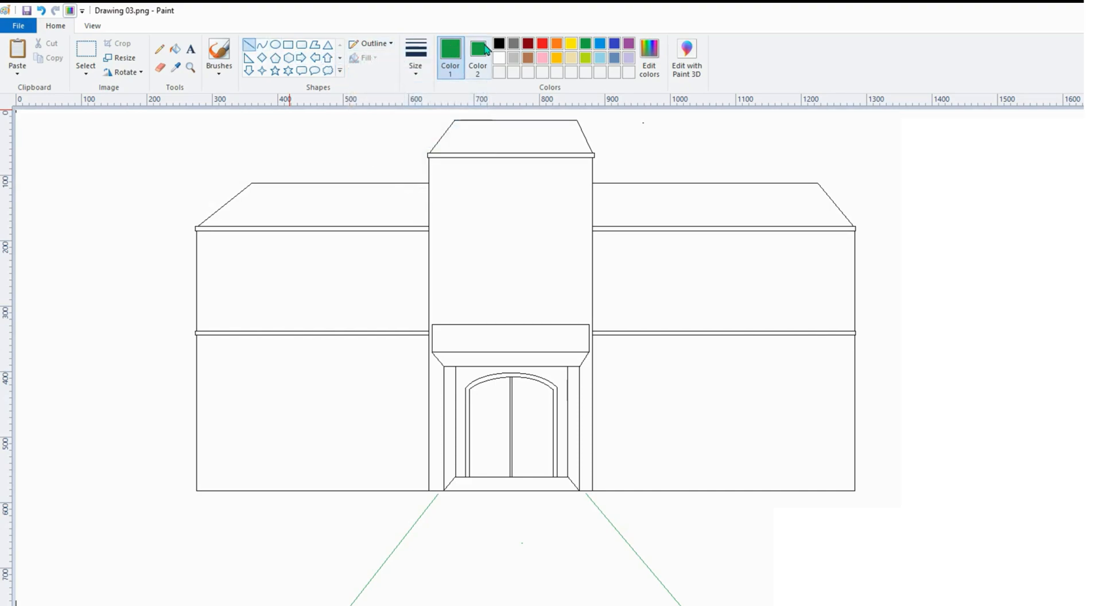
left_click(499, 43)
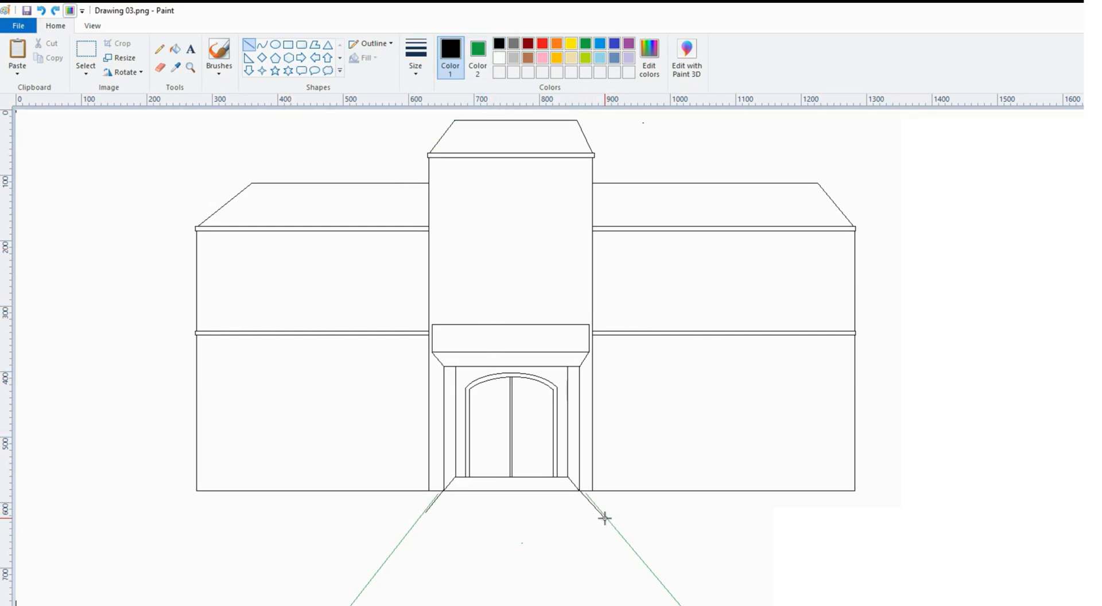
left_click_drag(598, 512, 616, 538)
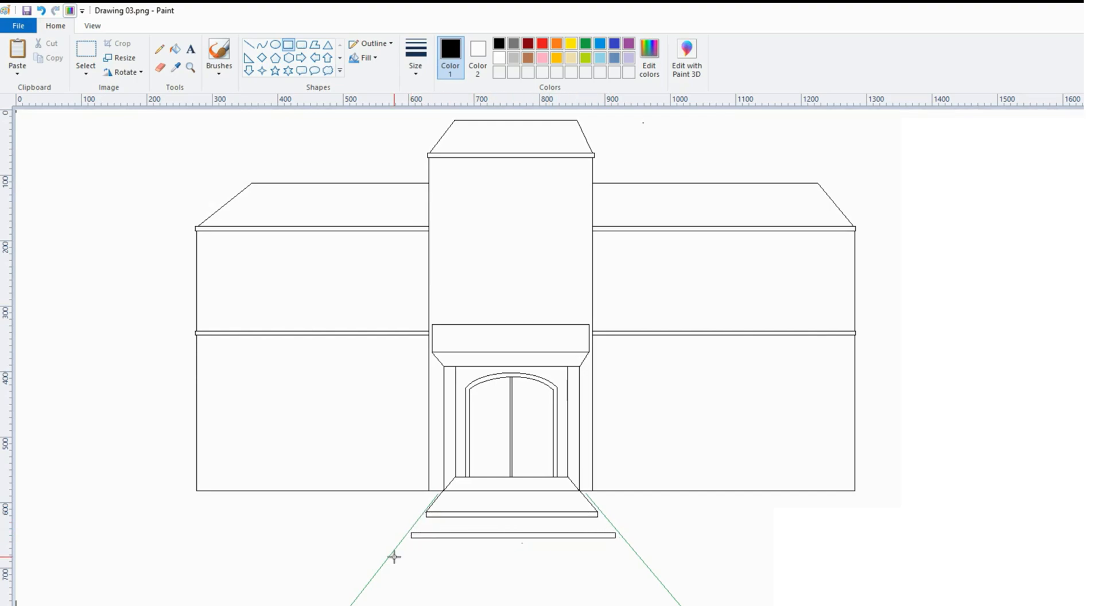
left_click_drag(394, 556, 632, 561)
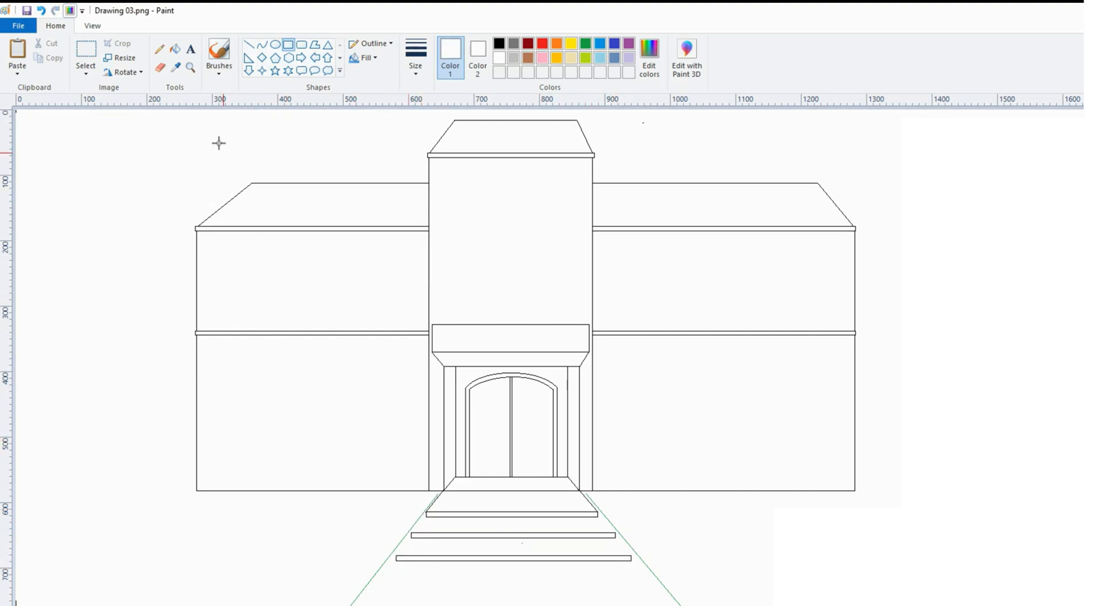
Step: Erase the green guide lines on both sides of the entrance steps with the largest eraser size
left_click(159, 70)
left_click(417, 59)
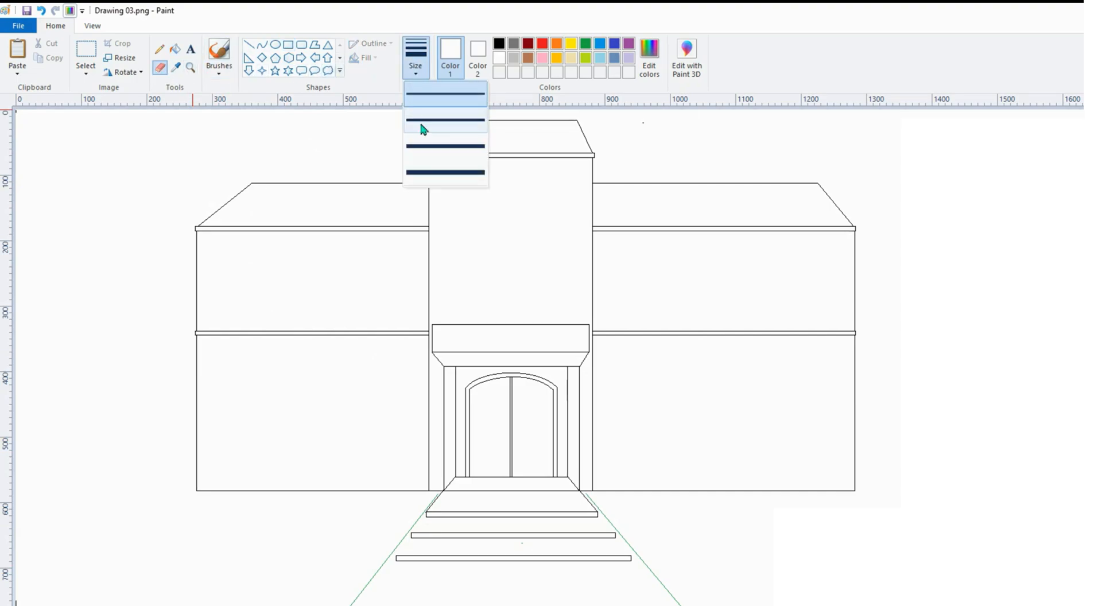
left_click(421, 175)
left_click_drag(394, 550, 411, 522)
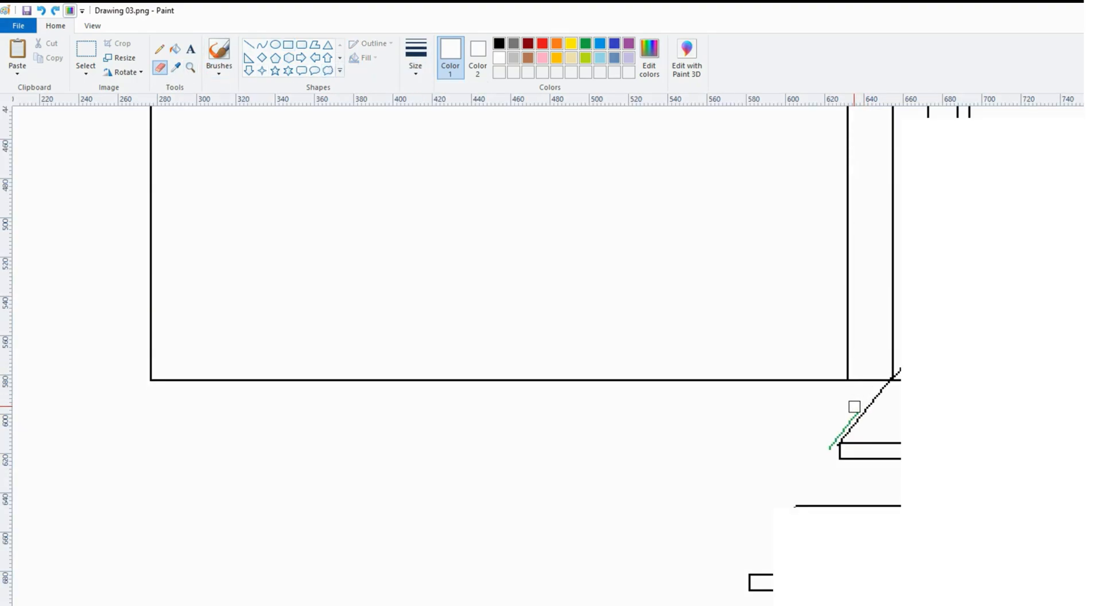
left_click_drag(854, 407, 837, 426)
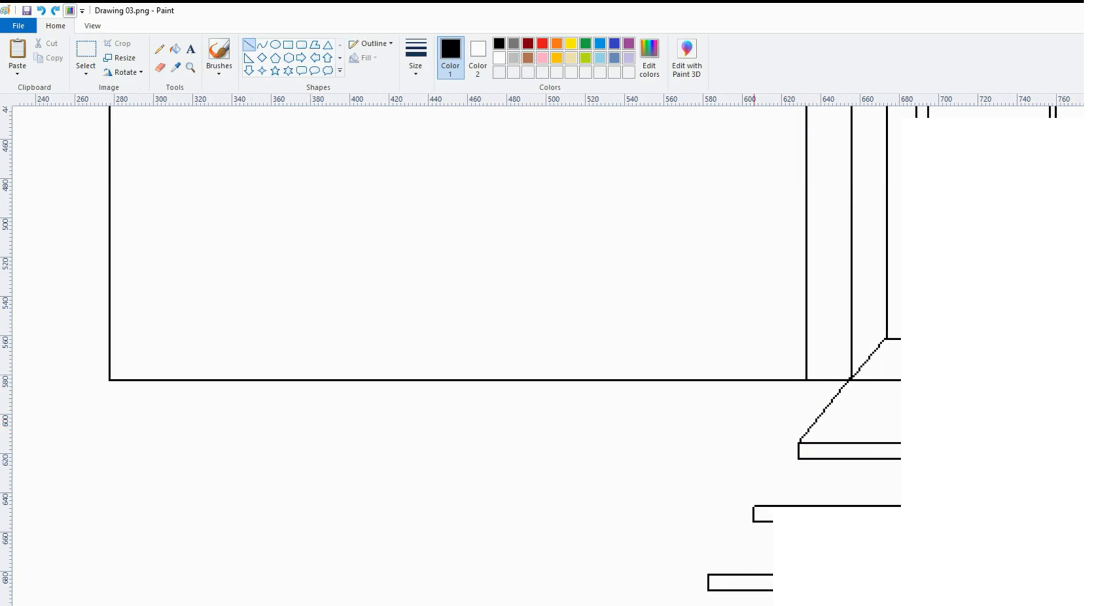
scroll(456, 356, "right", 8)
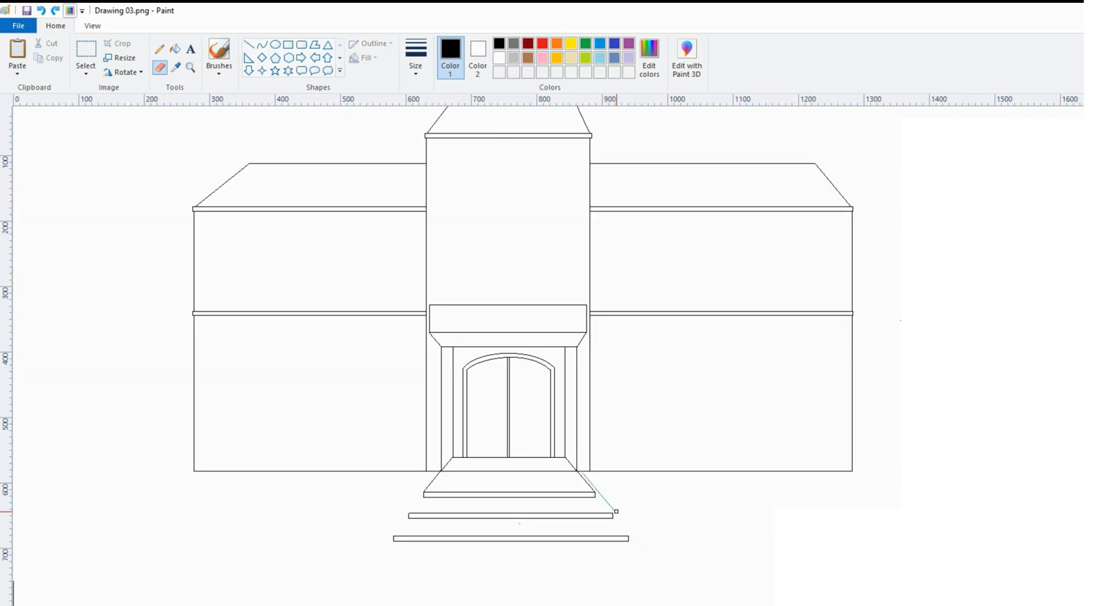
scroll(600, 492, "up", 2)
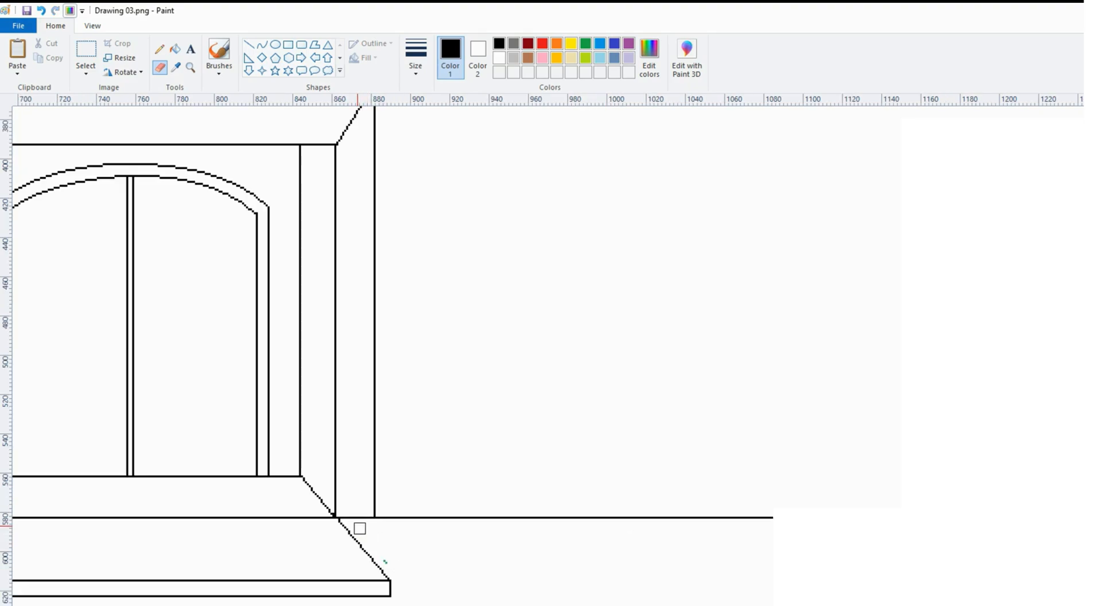
scroll(384, 541, "down", 2)
Step: Connect the ends of the three step fronts with slanted black lines on both sides
left_click(251, 45)
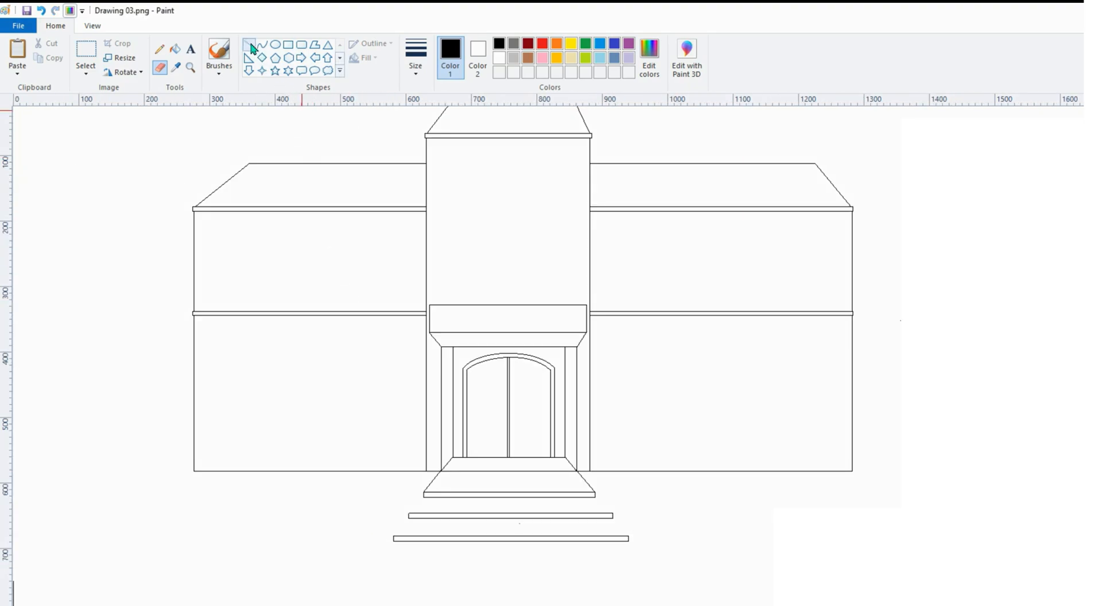
left_click(251, 46)
left_click_drag(424, 497, 395, 537)
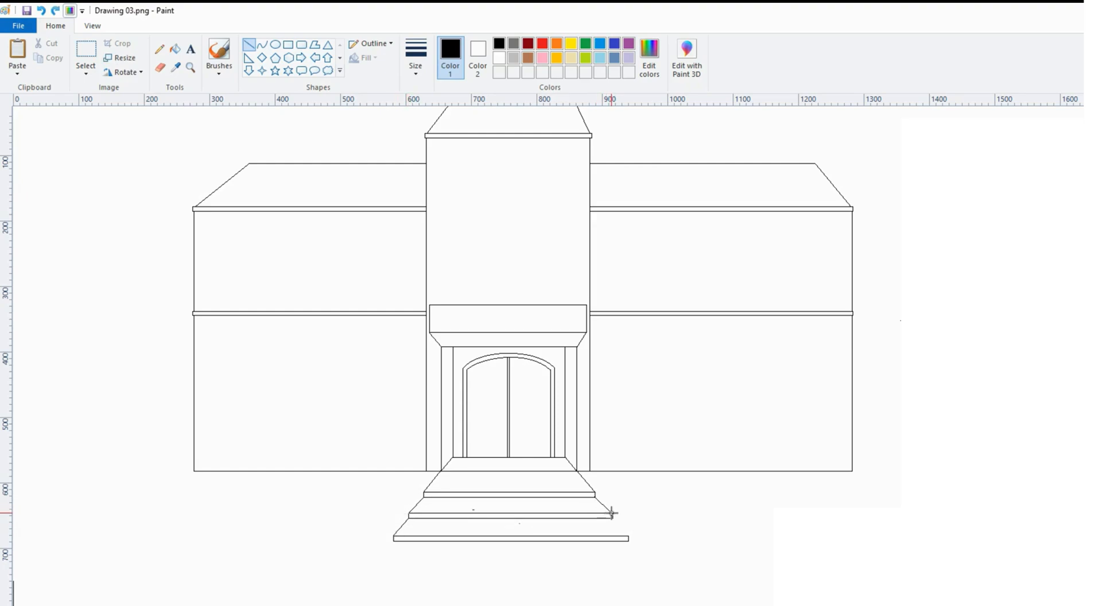
left_click_drag(613, 513, 614, 516)
Step: Draw a base slab in front of both wings, with slanted outer ends and a thin front edge level with the top step
left_click_drag(423, 492, 169, 518)
left_click_drag(194, 472, 167, 494)
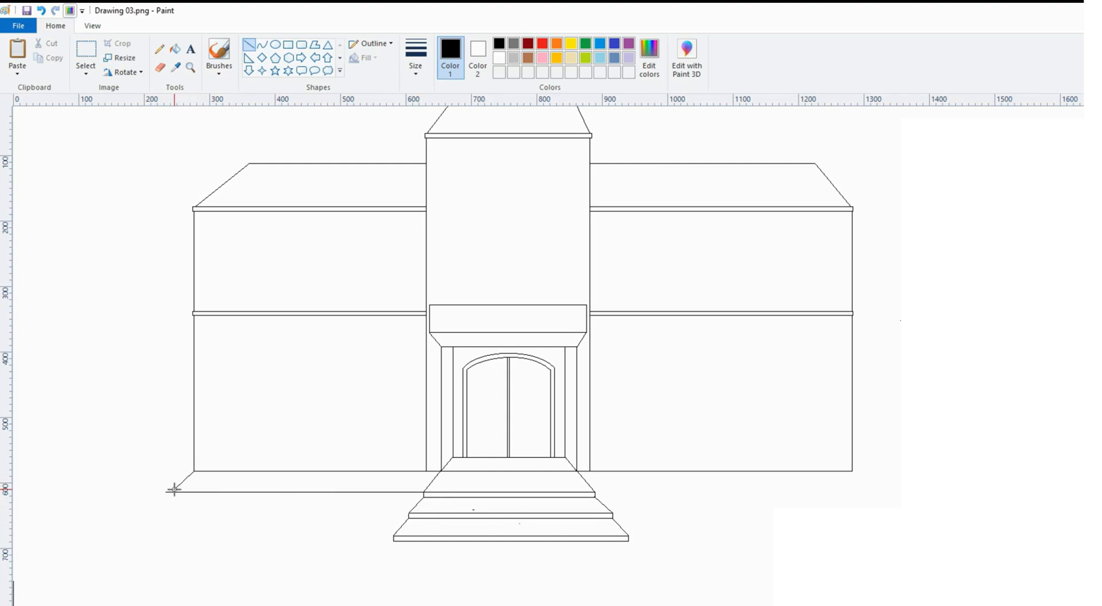
left_click_drag(424, 497, 160, 496)
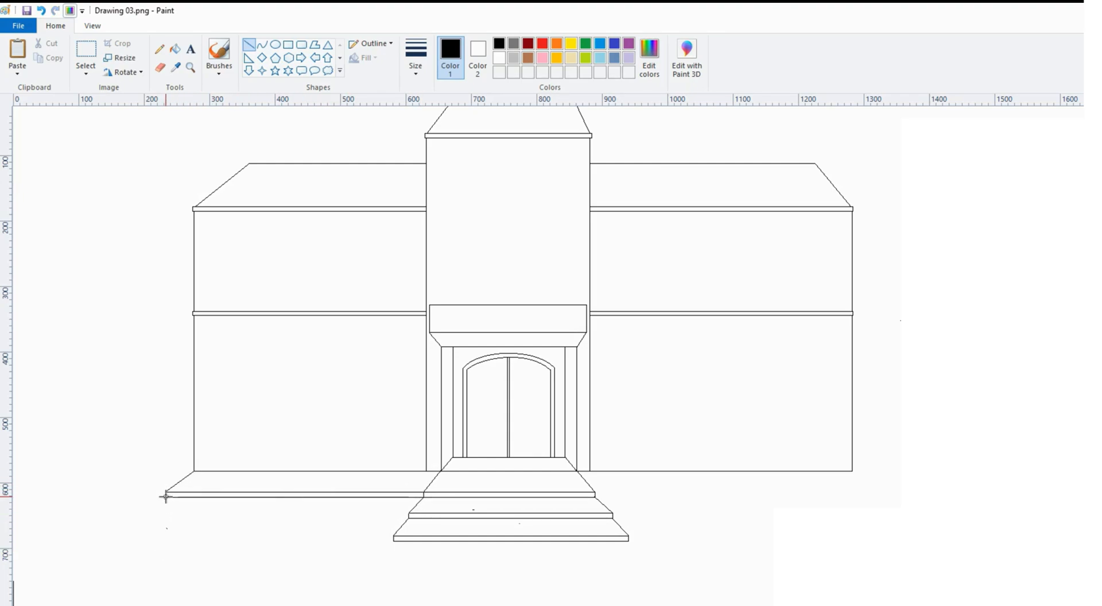
left_click_drag(595, 493, 765, 492)
left_click_drag(853, 472, 890, 492)
left_click_drag(595, 497, 891, 497)
Step: Draw a double-framed window about 90 by 105 px at the left wing's upper outer end, with a lintel and a sill
left_click(85, 54)
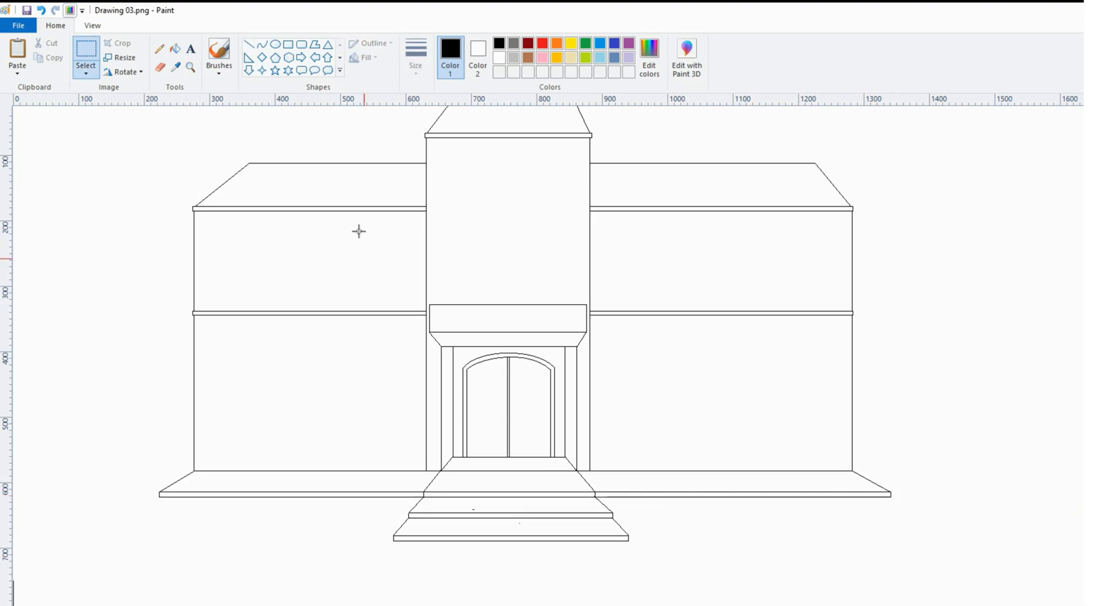
left_click(288, 45)
left_click_drag(210, 228, 268, 298)
left_click_drag(211, 230, 266, 296)
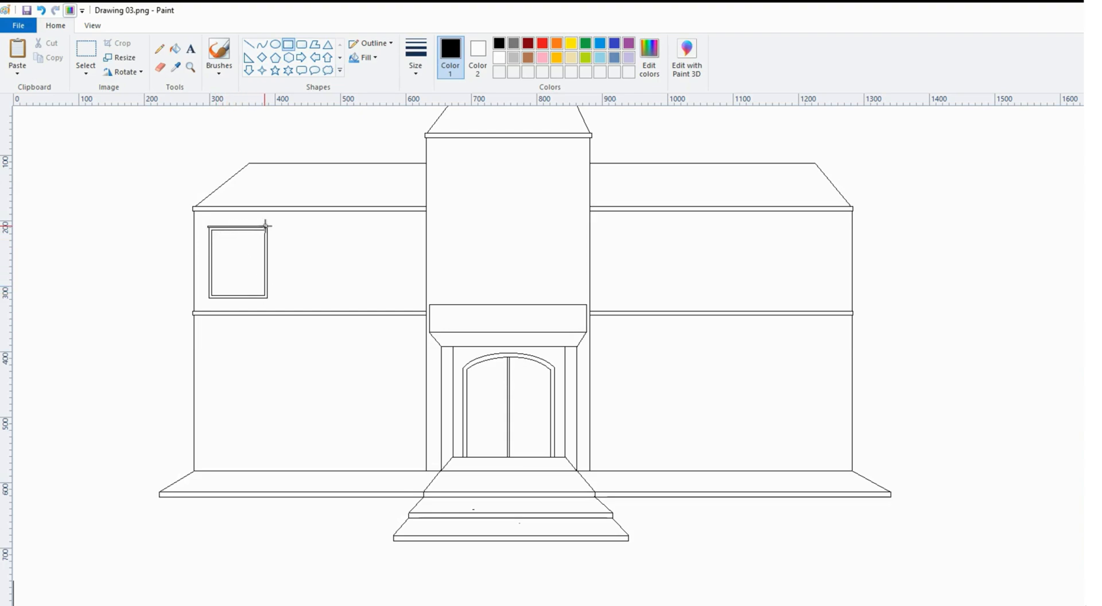
left_click_drag(269, 224, 269, 230)
left_click_drag(206, 300, 269, 304)
Step: Divide the window into six panes with two vertical bars and one horizontal bar
scroll(269, 305, "up", 1)
left_click_drag(441, 348, 444, 476)
left_click_drag(479, 348, 482, 478)
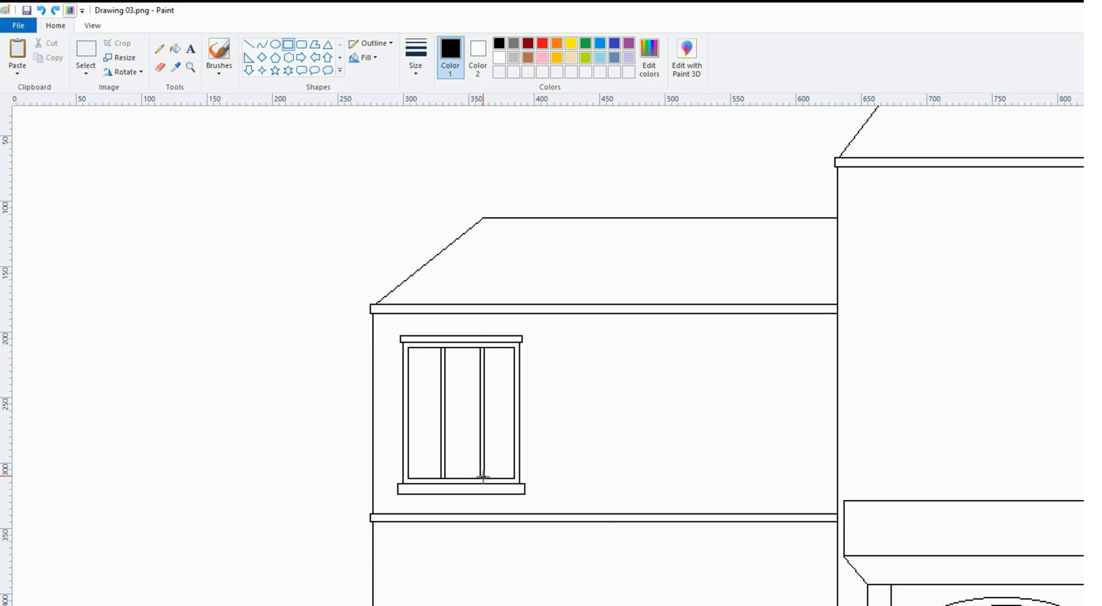
left_click_drag(409, 410, 515, 416)
scroll(515, 417, "down", 1)
Step: Copy the left wing's upper window and place two duplicates beside it in an evenly spaced row toward the tower
left_click(86, 57)
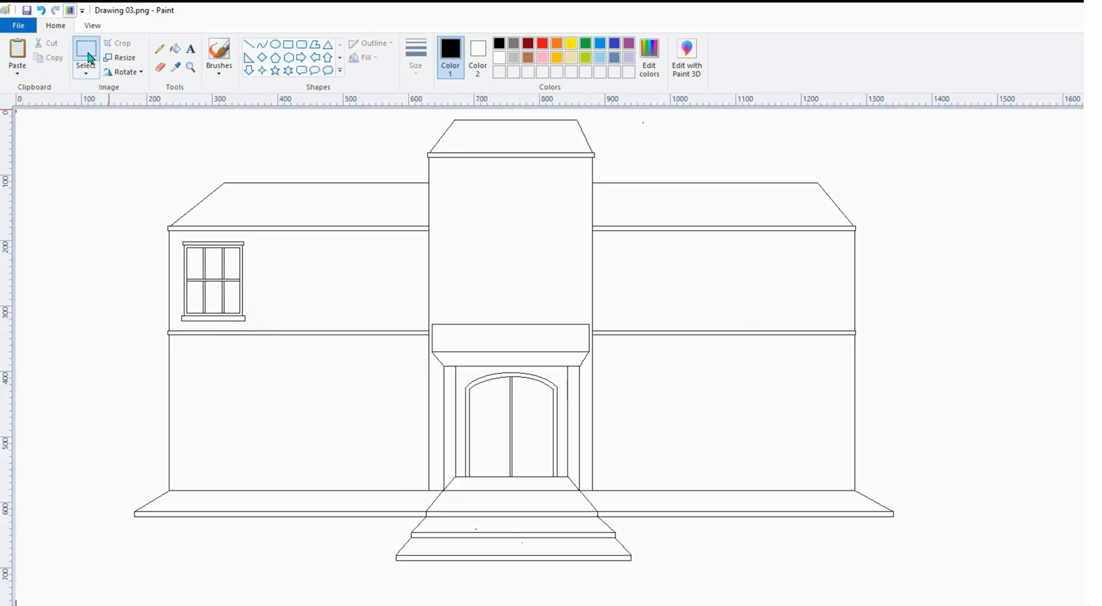
left_click_drag(178, 239, 250, 327)
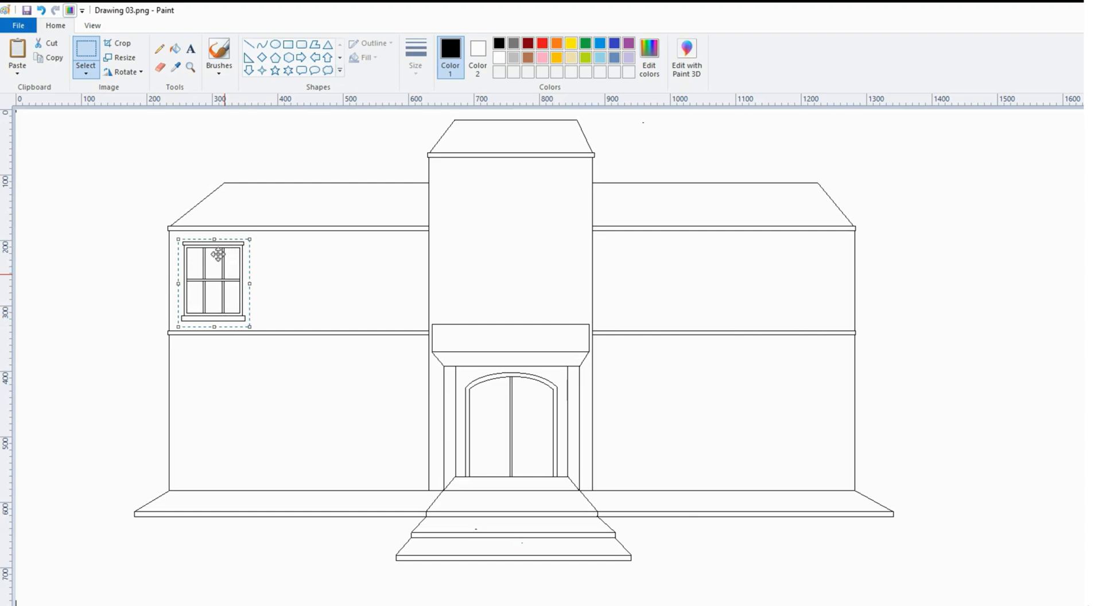
left_click(46, 60)
left_click(17, 54)
left_click_drag(44, 139, 293, 274)
left_click(17, 52)
left_click_drag(43, 166, 382, 296)
Step: Place two more copies of the window side by side on the tower, just above the entrance canopy
left_click(17, 52)
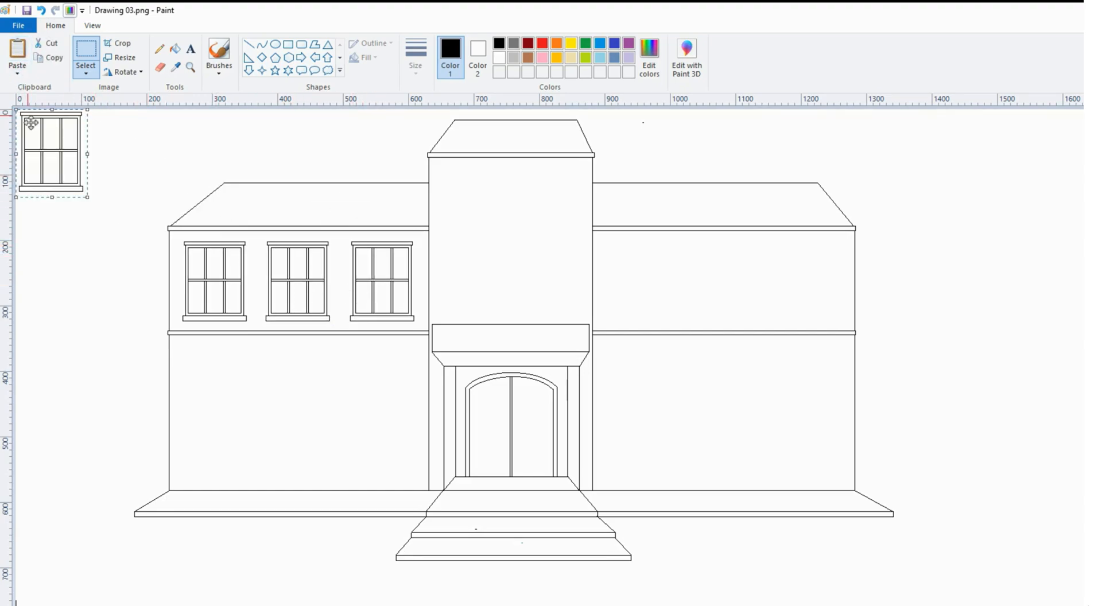
left_click_drag(42, 144, 461, 275)
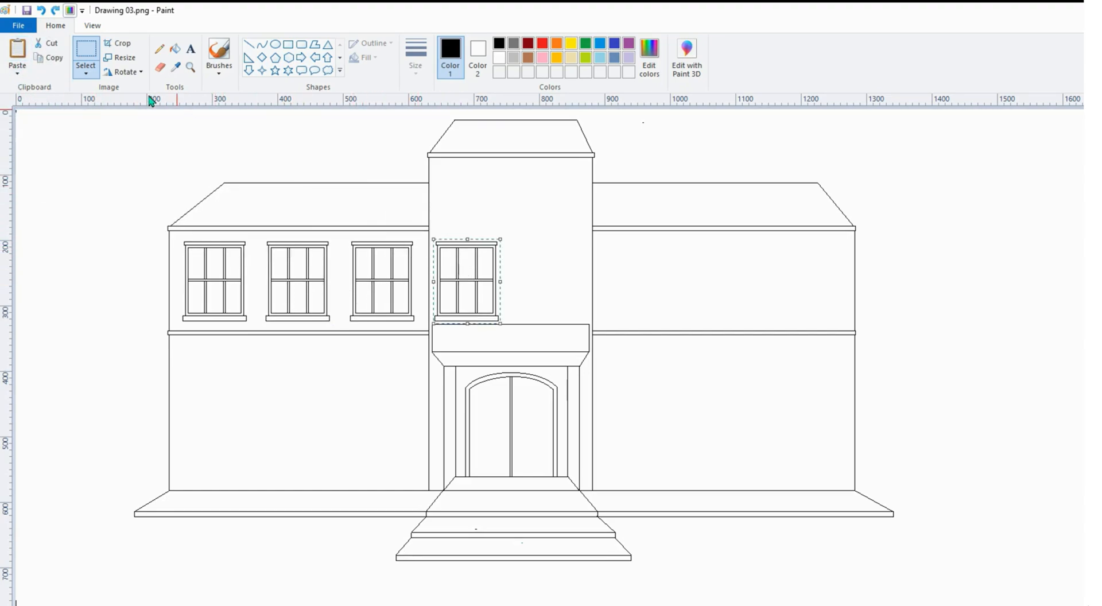
left_click(17, 52)
mouse_move(50, 153)
left_mouse_down()
mouse_move(561, 258)
mouse_move(541, 281)
left_mouse_up()
Step: Duplicate the tower's pair of windows and align the copy directly above them, below the tower's cornice
mouse_move(434, 244)
left_mouse_down()
mouse_move(486, 291)
mouse_move(585, 333)
left_mouse_up()
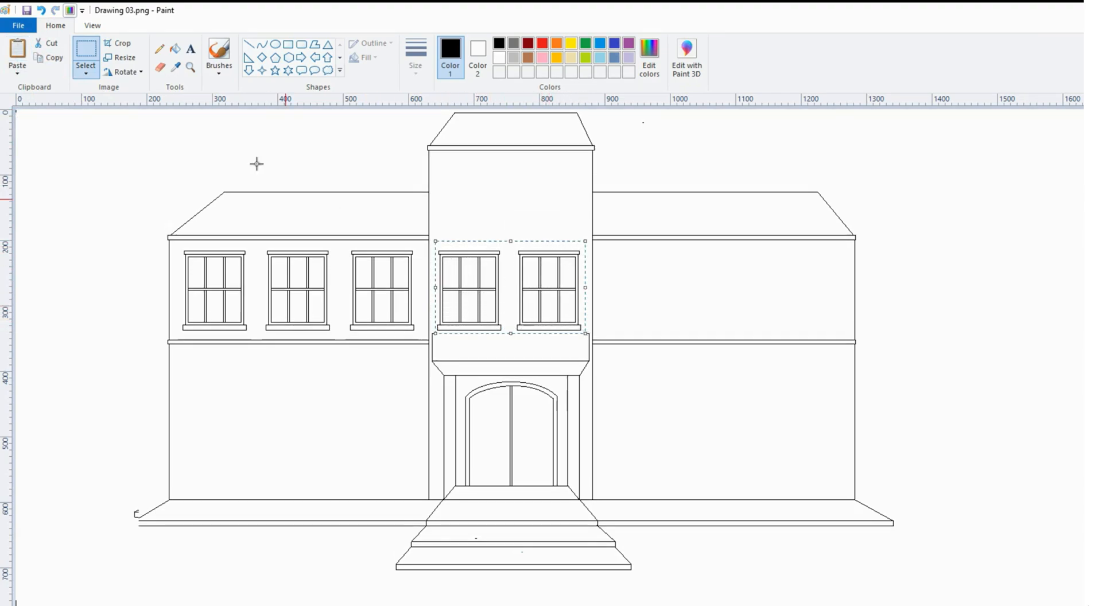
left_click(56, 60)
left_click(17, 52)
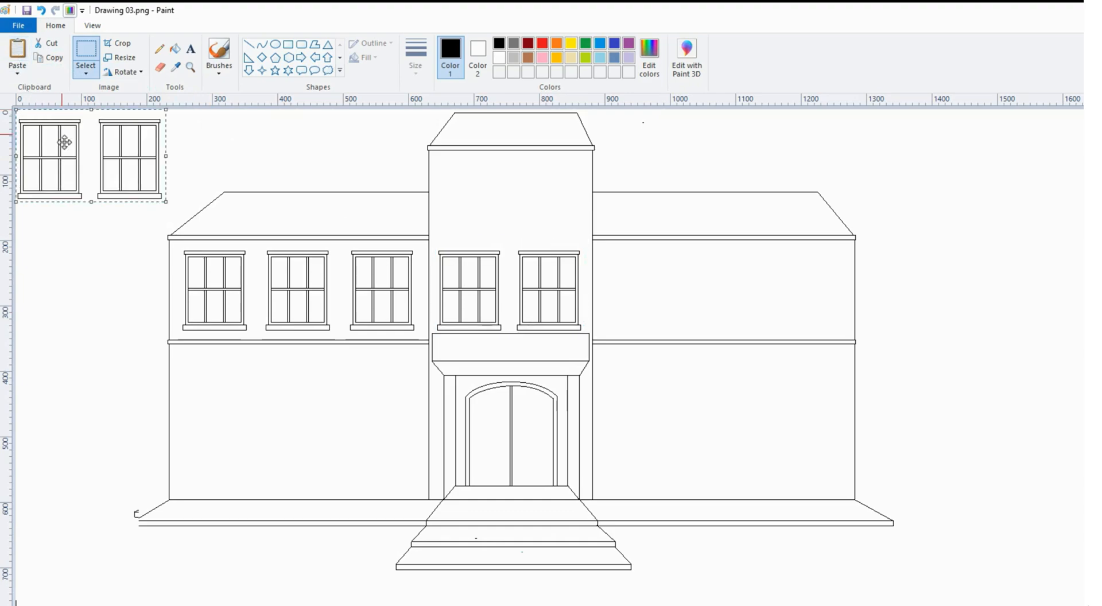
left_click_drag(64, 141, 499, 190)
left_click_drag(433, 156, 586, 242)
Step: Copy the left wing's outermost upper window and place the duplicate below it on the ground floor
left_click_drag(181, 249, 250, 333)
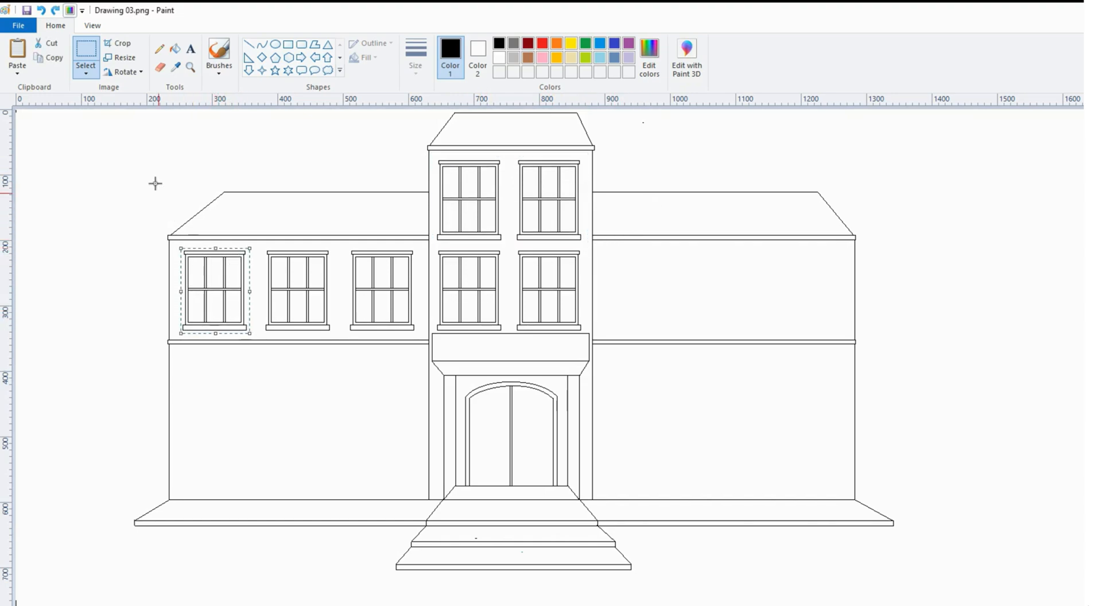
left_click(48, 59)
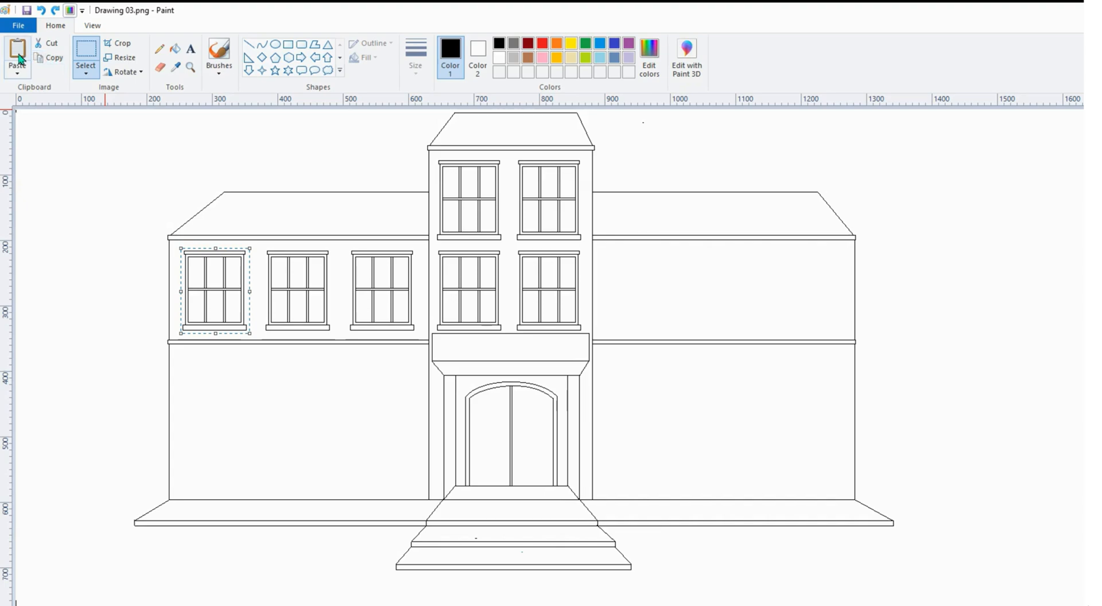
left_click(17, 57)
left_click_drag(44, 143, 210, 405)
Step: Split off the ground-floor window's sill section and move it straight down to make room for another row of panes
left_click_drag(257, 463, 177, 441)
key("Down")
key("Down")
key("Down")
key("Down")
key("Down")
key("Down")
key("Down")
key("Down")
key("Down")
key("Down")
key("Down")
key("Down")
key("Down")
key("Down")
key("Down")
key("Down")
key("Down")
key("Down")
key("Down")
key("Down")
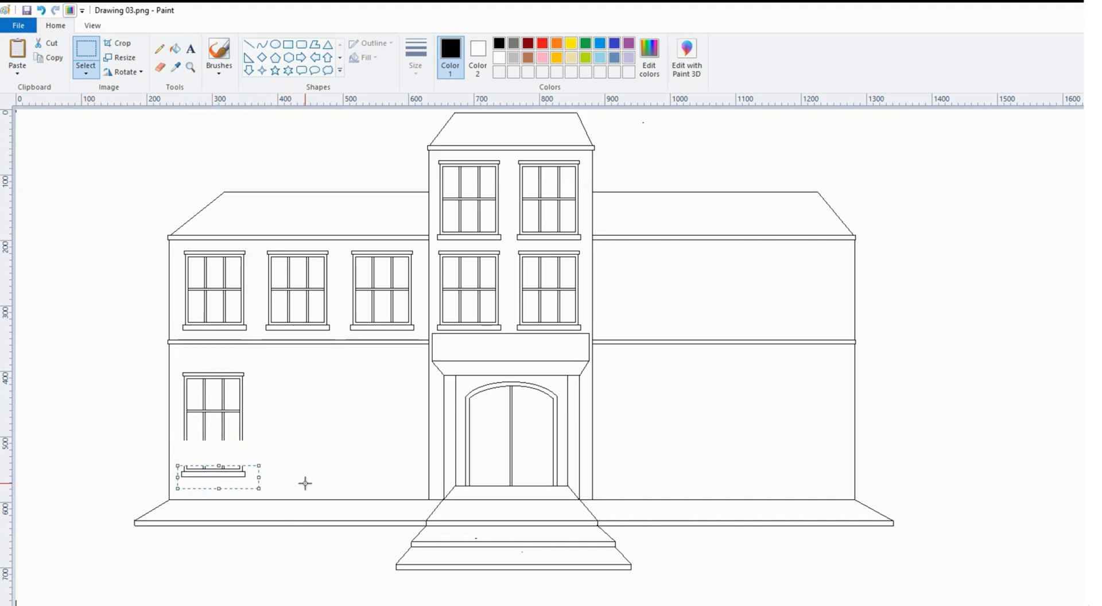
left_click(305, 468)
Step: Copy the ground-floor window's middle section and fit it into the gap to complete three rows of panes
left_click_drag(181, 379, 254, 441)
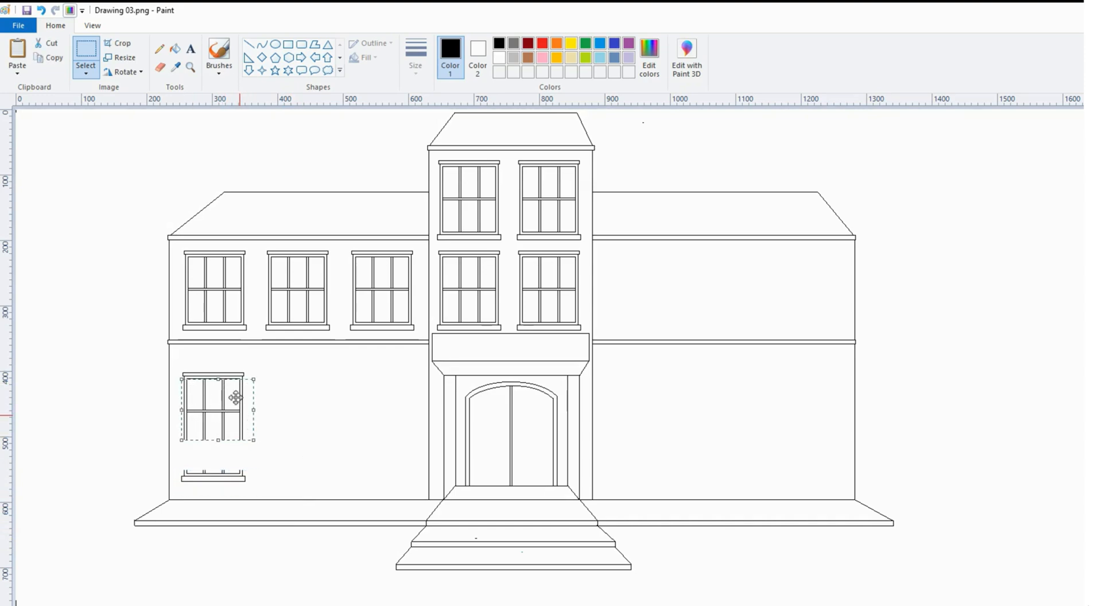
left_click(57, 57)
left_click(23, 52)
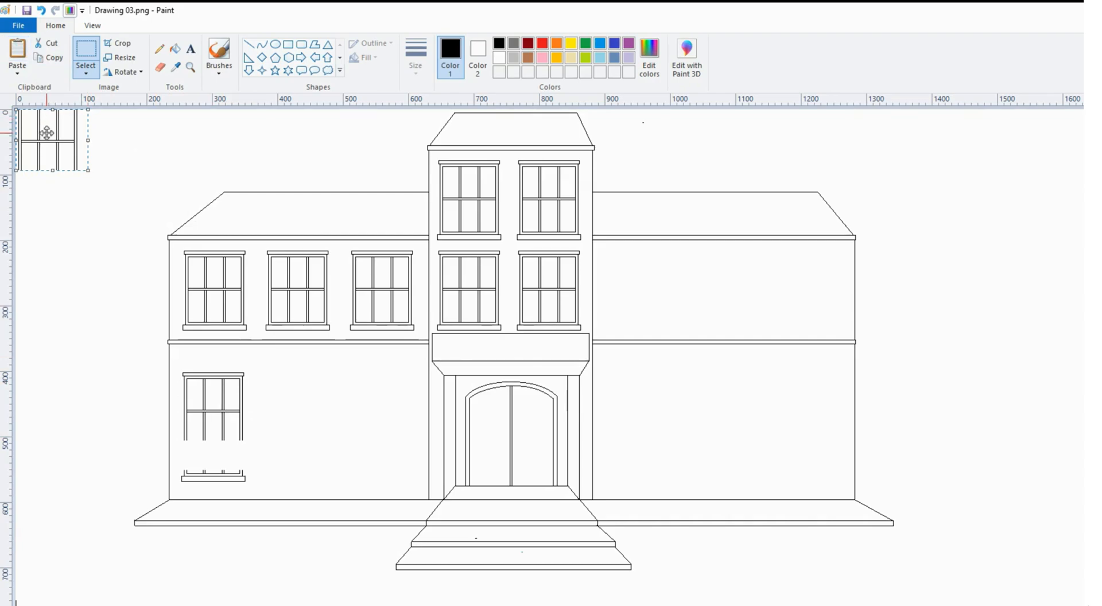
left_click_drag(47, 133, 219, 421)
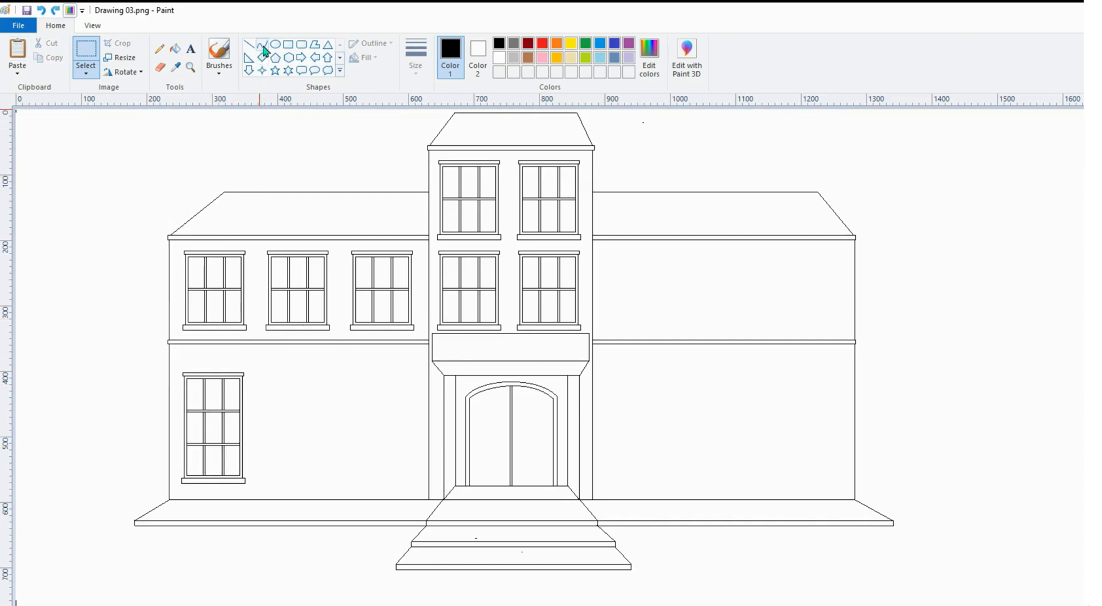
Step: Top the ground-floor window with a double curved arch and divide the fanlight with radiating straight lines
left_click(263, 45)
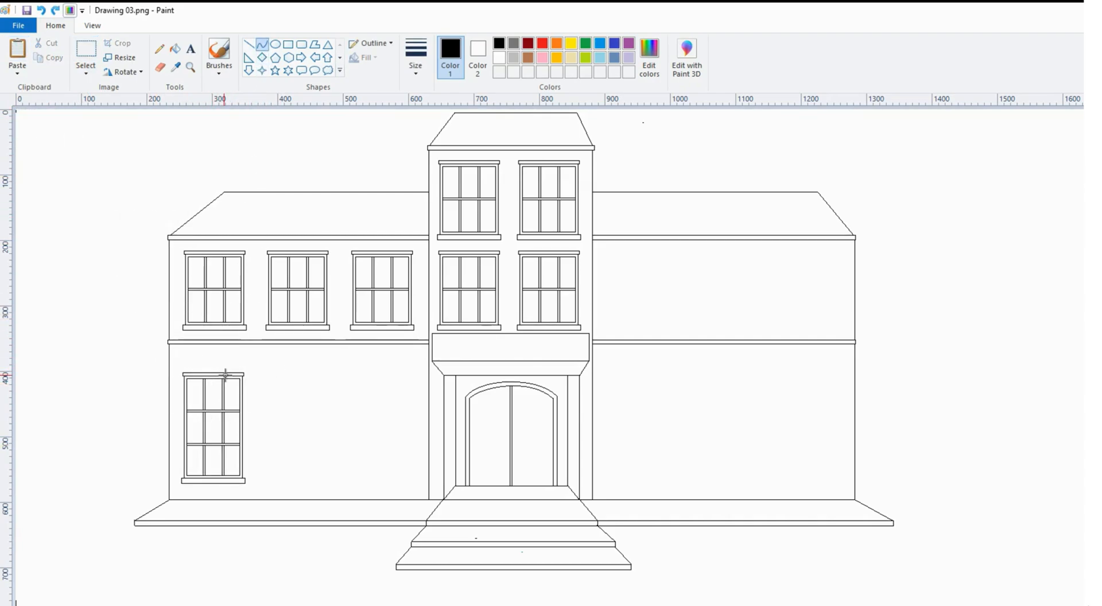
left_click_drag(225, 375, 243, 373)
mouse_move(201, 367)
left_mouse_down()
mouse_move(199, 355)
mouse_move(232, 349)
mouse_move(238, 372)
left_mouse_up()
left_click_drag(225, 361, 204, 353)
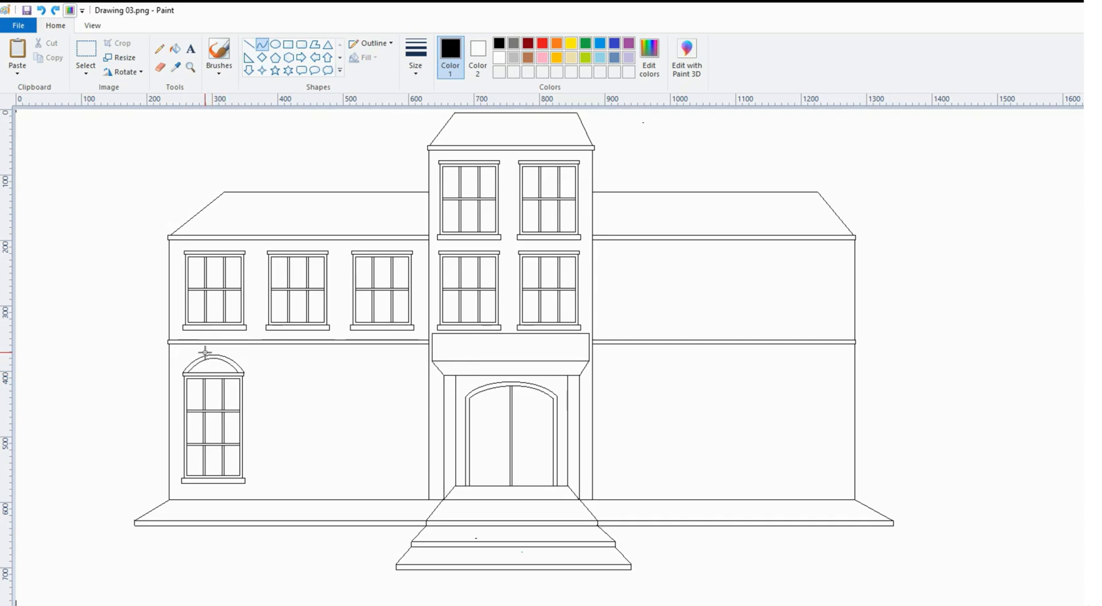
left_click(249, 44)
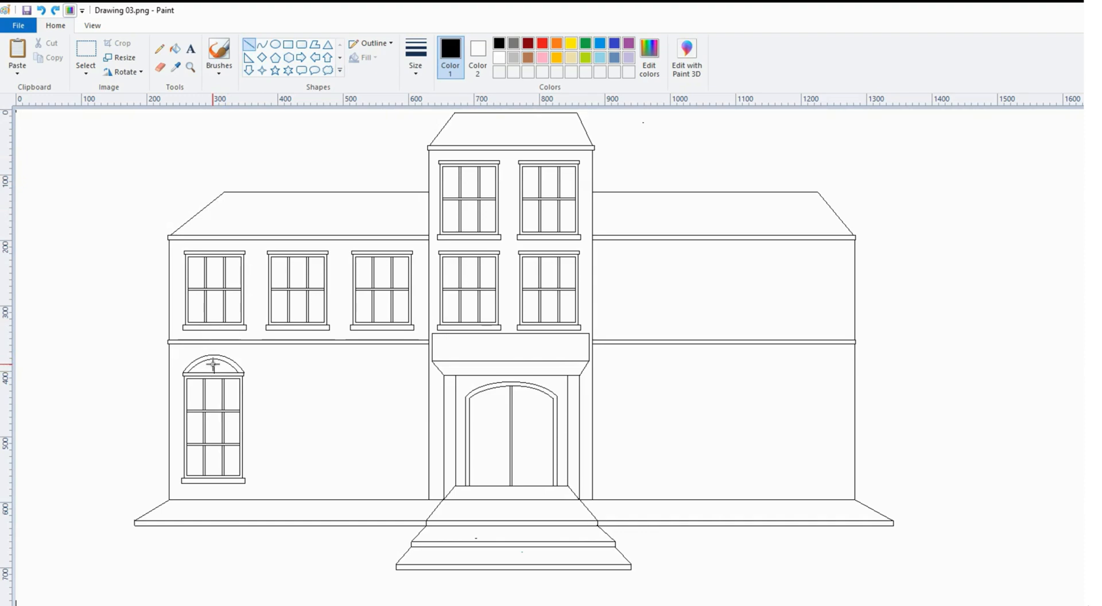
left_click_drag(206, 365, 224, 370)
Step: Delete the two upper windows nearest the tower on the left wing
left_click(85, 50)
left_click_drag(262, 247, 420, 335)
key("Delete")
Step: Copy the left wing's upper and arched lower window together and place two duplicates evenly spaced toward the tower
left_click_drag(176, 248, 252, 492)
left_click(60, 58)
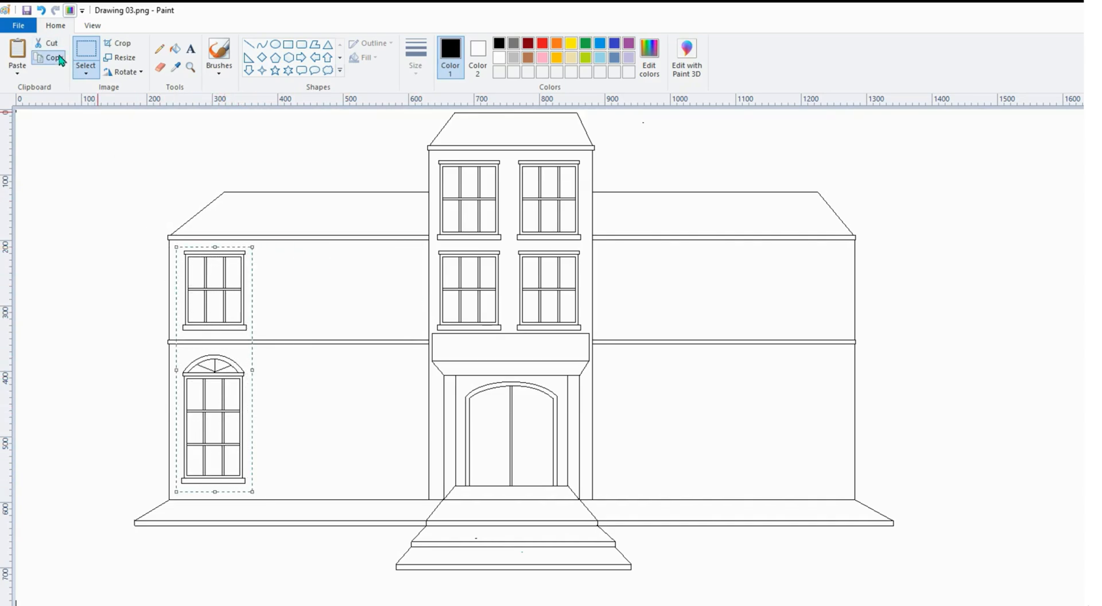
left_click(17, 52)
left_click_drag(75, 179, 315, 317)
left_click(316, 249)
left_click(17, 52)
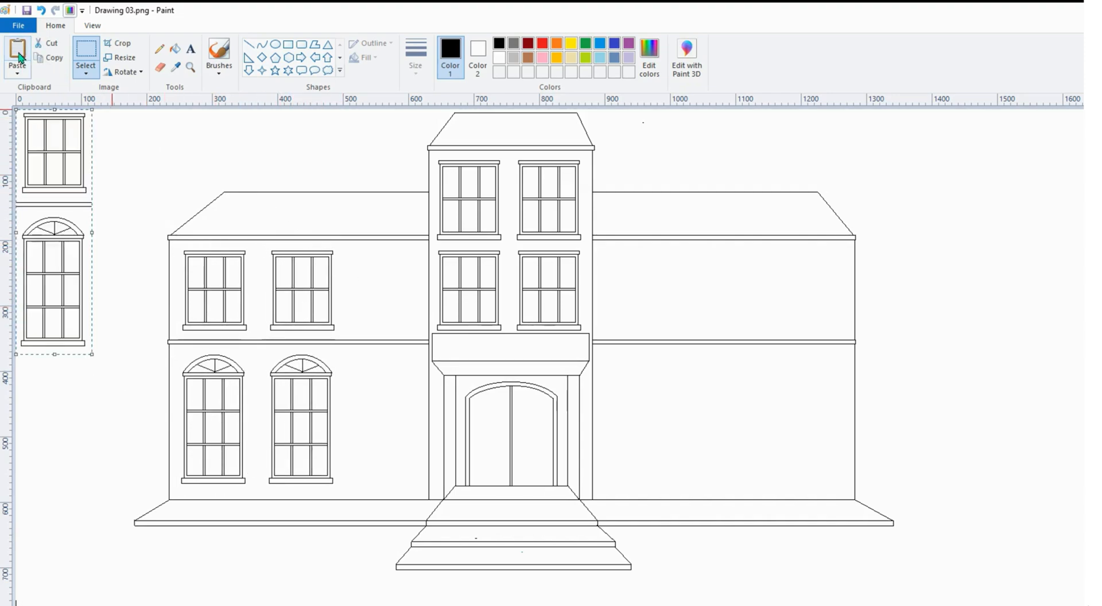
left_click_drag(76, 171, 395, 304)
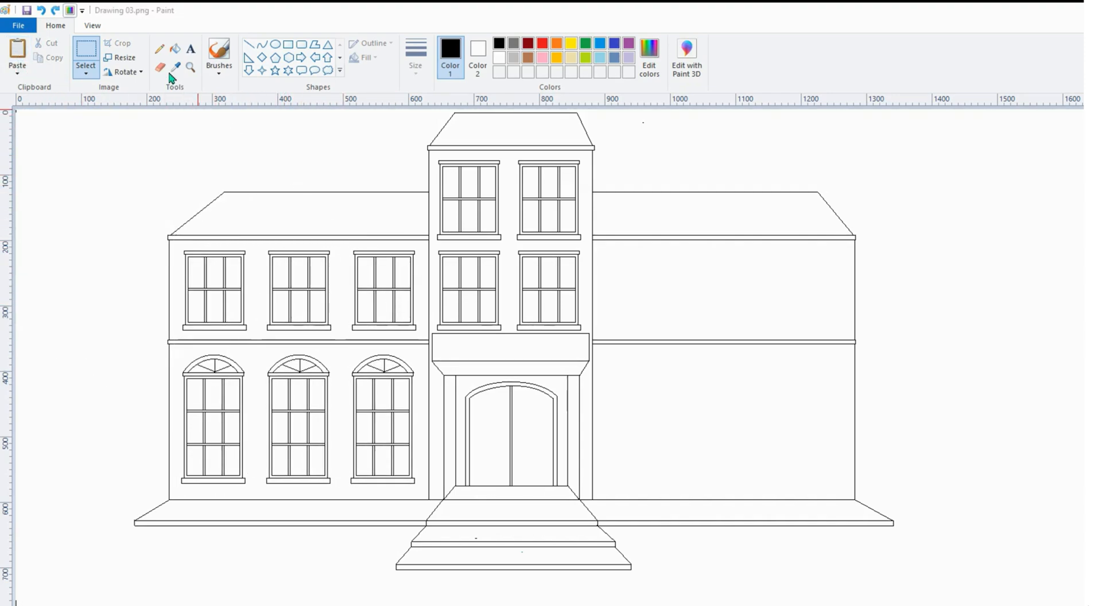
Step: Erase the stray dot on the left part of the entrance steps
left_click(161, 70)
left_click(160, 72)
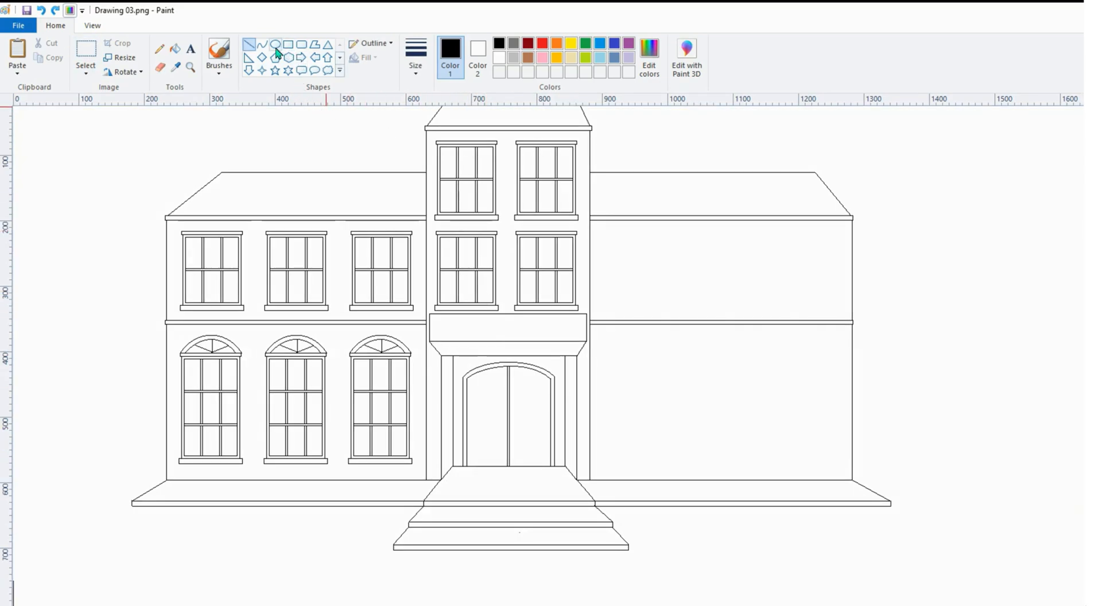
Step: Draw a flat ellipse about 78 px wide with a smaller one inside on the canopy's underside, and a thin strip along the canopy's top edge
left_click(275, 44)
left_click_drag(488, 344, 540, 353)
left_click(541, 385)
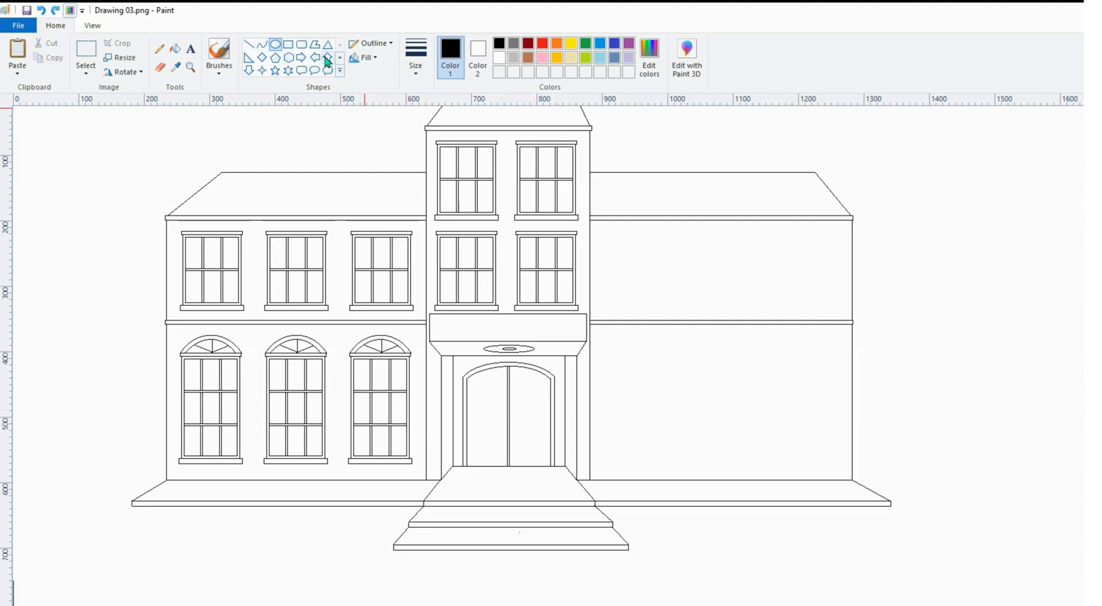
left_click(286, 44)
left_click_drag(430, 314, 586, 317)
Step: Copy the building's left half up to the door's centre line, flip it horizontally and place it over the right half
left_click(86, 55)
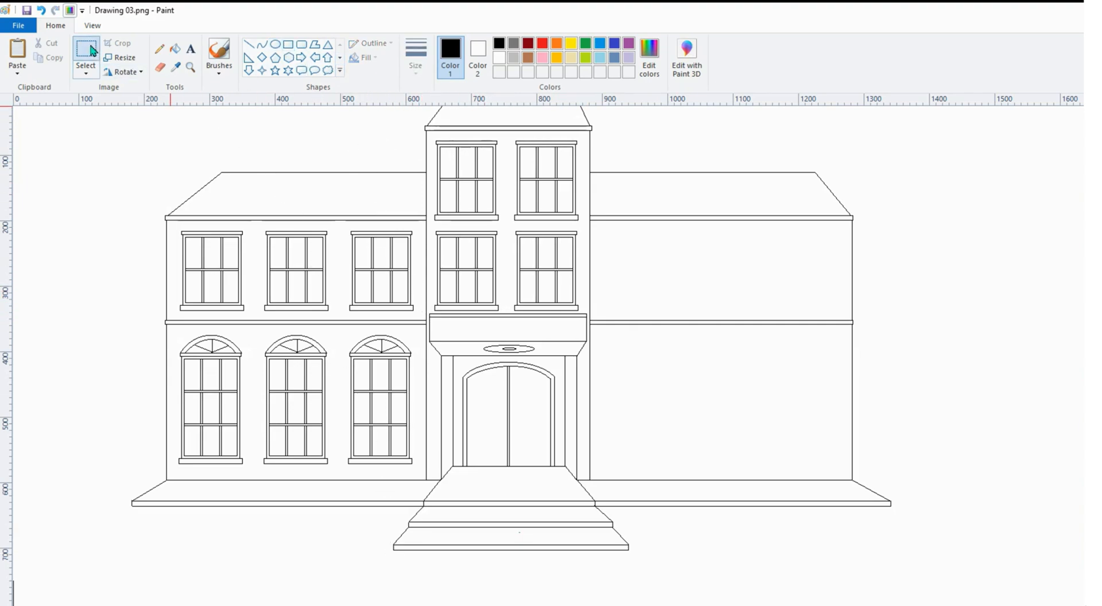
scroll(104, 109, "up", 1)
left_click_drag(104, 110, 357, 215)
left_click_drag(473, 382, 510, 600)
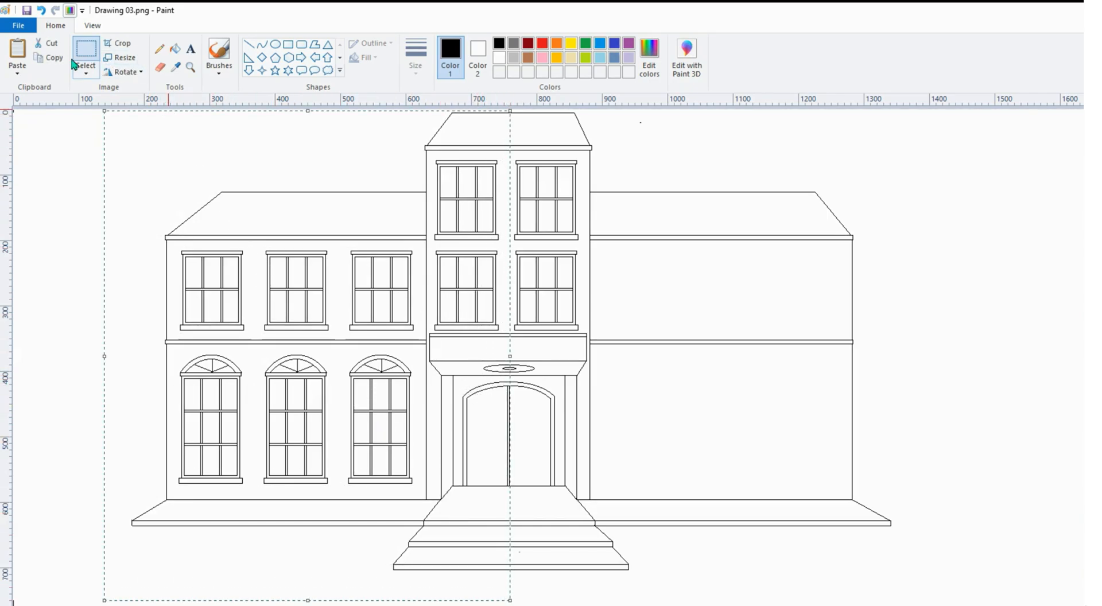
left_click(49, 58)
left_click(17, 52)
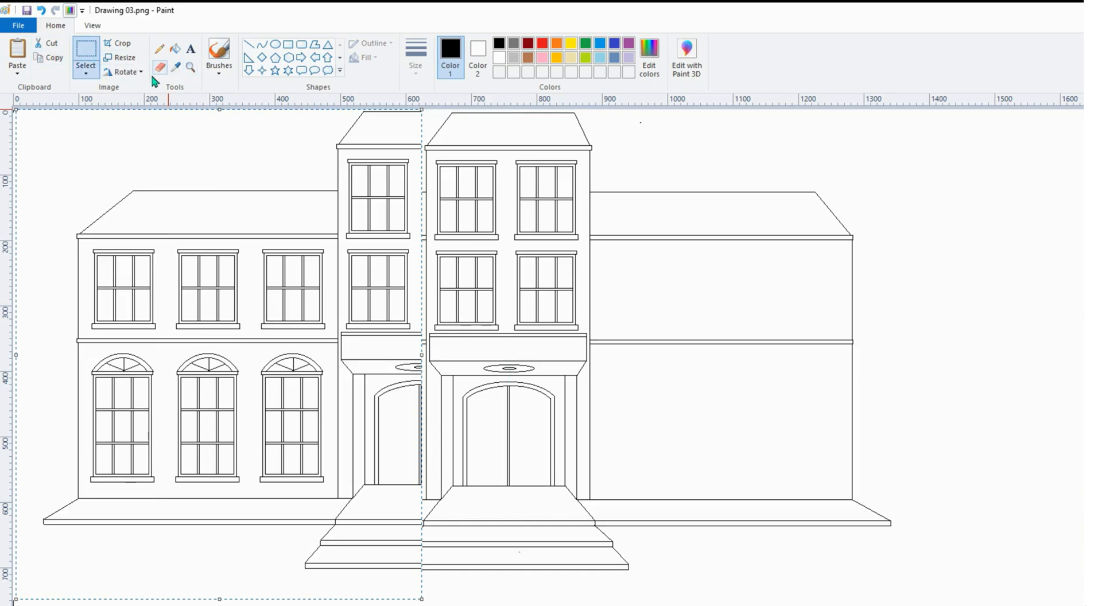
left_click(125, 72)
left_click(150, 145)
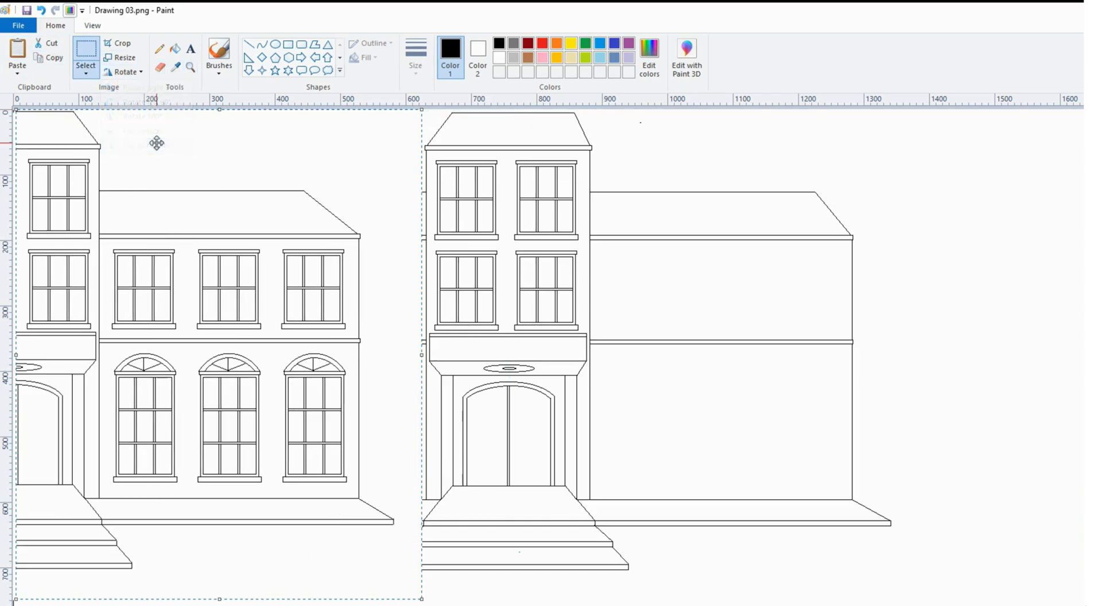
left_click_drag(172, 165, 652, 160)
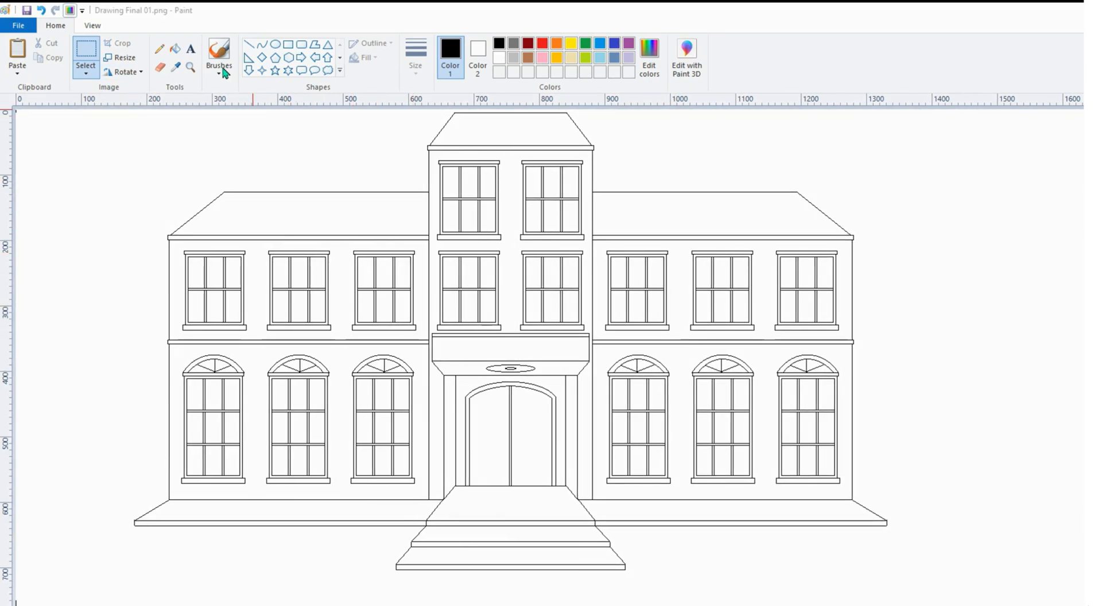
Step: Sketch layered bushes with wavy freehand brush outlines, sloping up to the left wing's outer wall
left_click(220, 71)
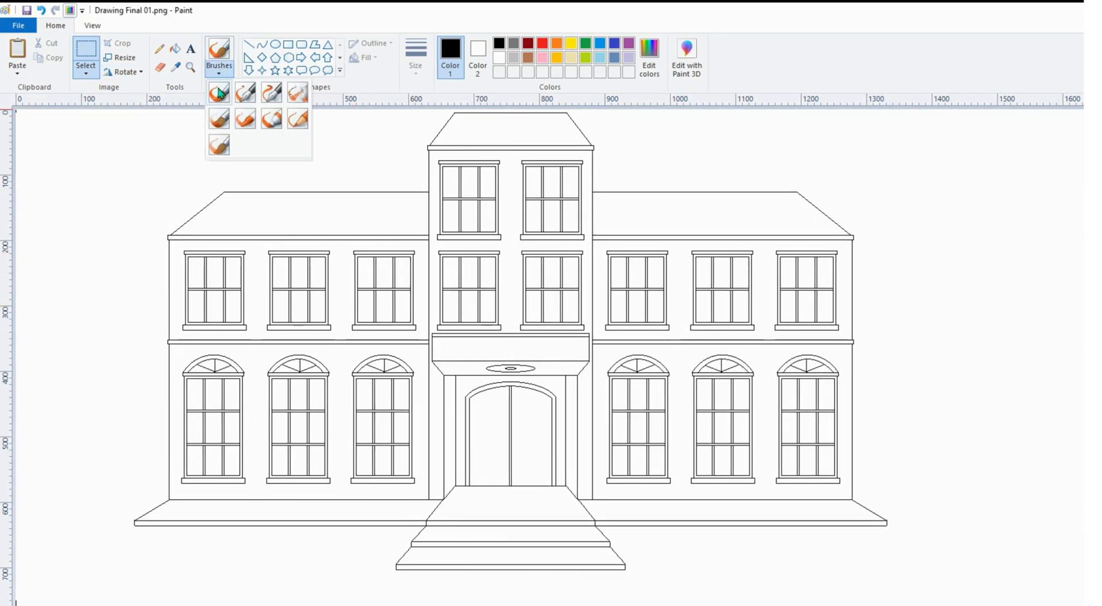
left_click(219, 92)
left_click_drag(155, 506, 67, 525)
mouse_move(67, 525)
left_mouse_down()
mouse_move(118, 485)
mouse_move(169, 474)
left_mouse_up()
mouse_move(66, 524)
left_mouse_down()
mouse_move(118, 478)
mouse_move(168, 457)
left_mouse_up()
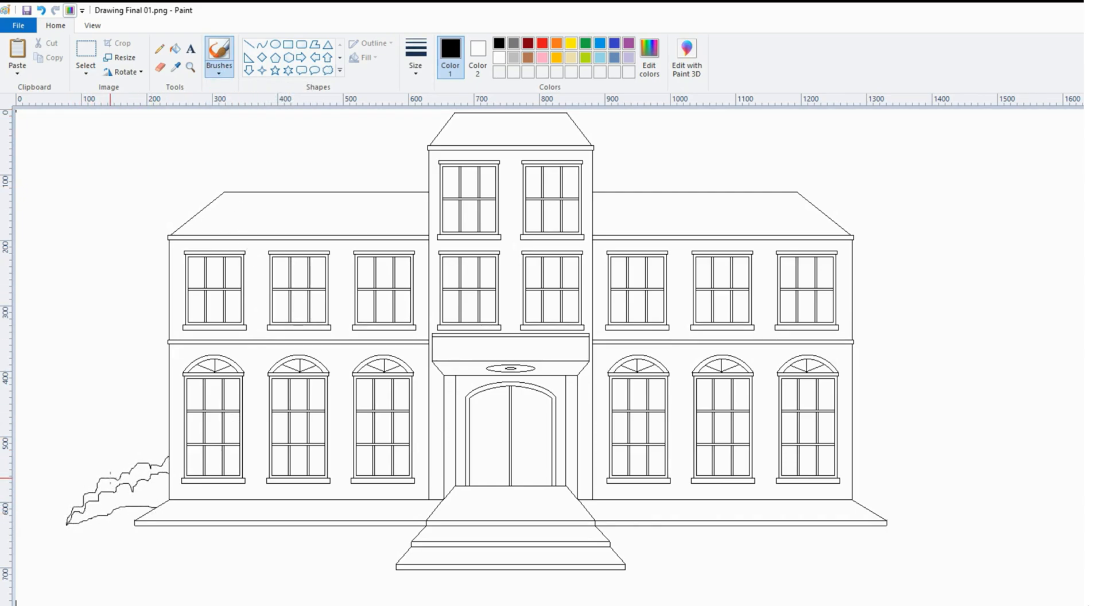
left_click_drag(110, 478, 163, 445)
Step: Draw wavy freehand horizon and ground lines on both sides of the building, with a low bush on the right lawn
left_click_drag(15, 424, 169, 400)
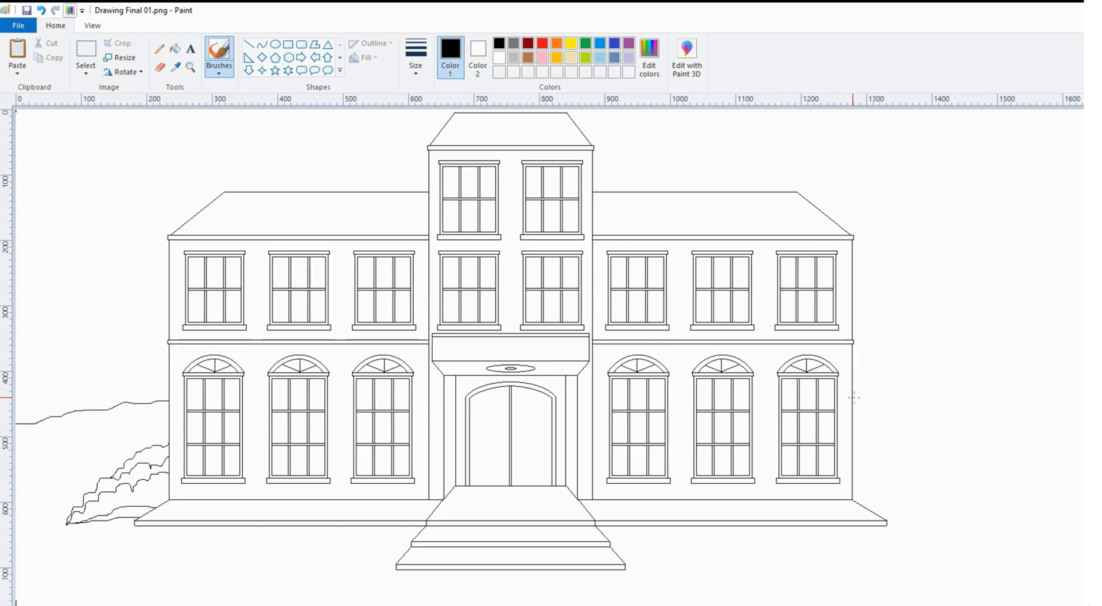
left_click_drag(853, 396, 1075, 398)
left_click_drag(57, 507, 15, 510)
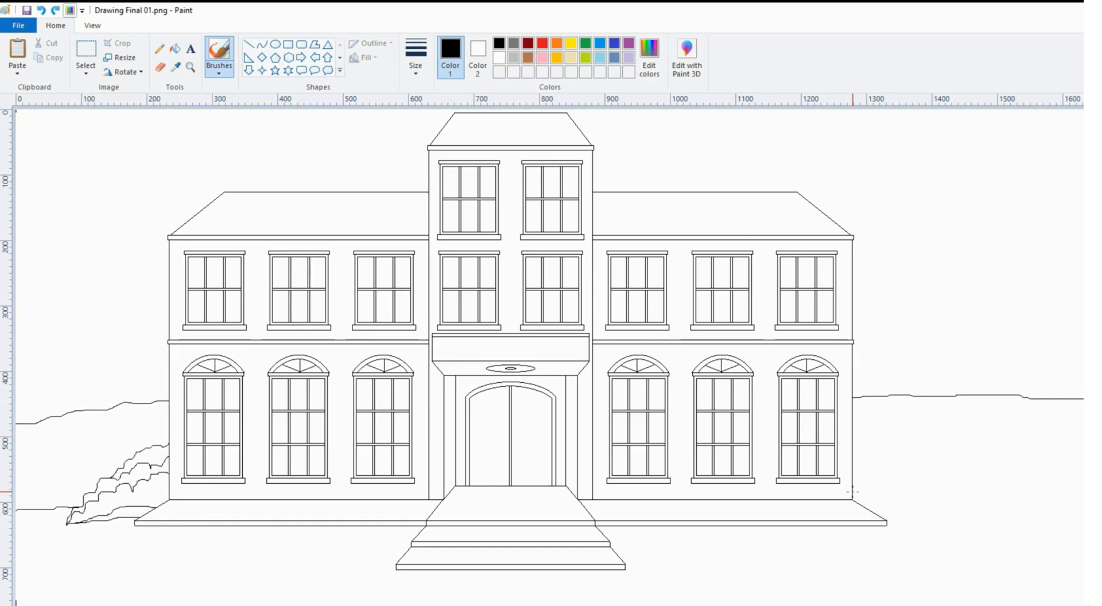
left_click_drag(854, 494, 1081, 493)
mouse_move(992, 463)
left_mouse_down()
mouse_move(1055, 461)
mouse_move(1002, 459)
left_mouse_up()
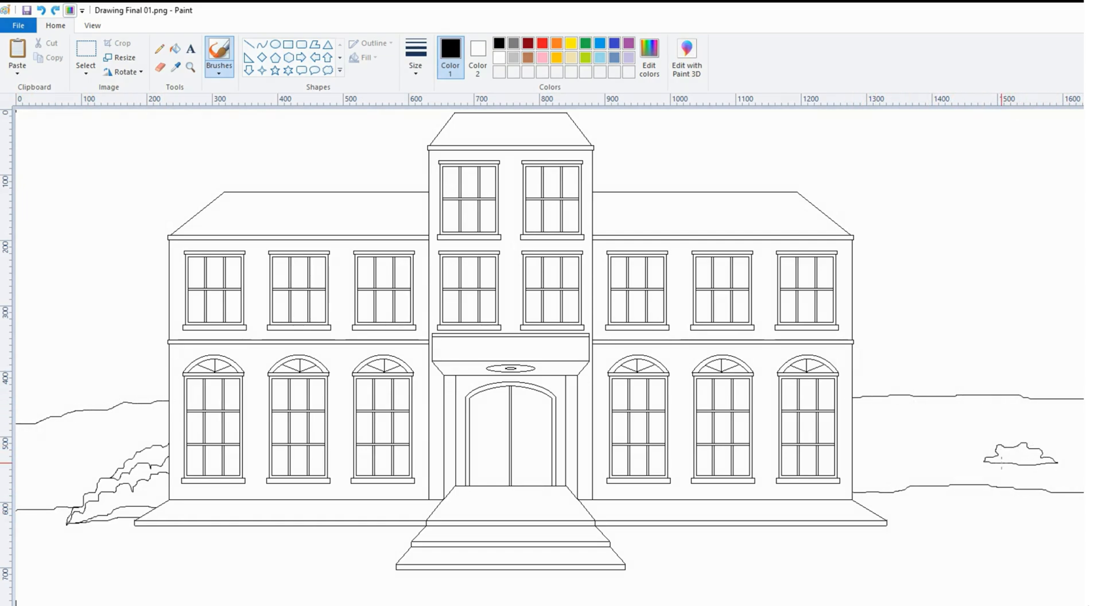
Step: Sketch a tree beside the right wing with a forked trunk, a layered leafy crown and spreading roots
mouse_move(879, 425)
left_mouse_down()
mouse_move(882, 376)
mouse_move(898, 412)
mouse_move(895, 372)
left_mouse_up()
mouse_move(890, 369)
left_mouse_down()
mouse_move(919, 326)
mouse_move(880, 310)
mouse_move(855, 318)
left_mouse_up()
key("ctrl+z")
left_click_drag(886, 355, 855, 358)
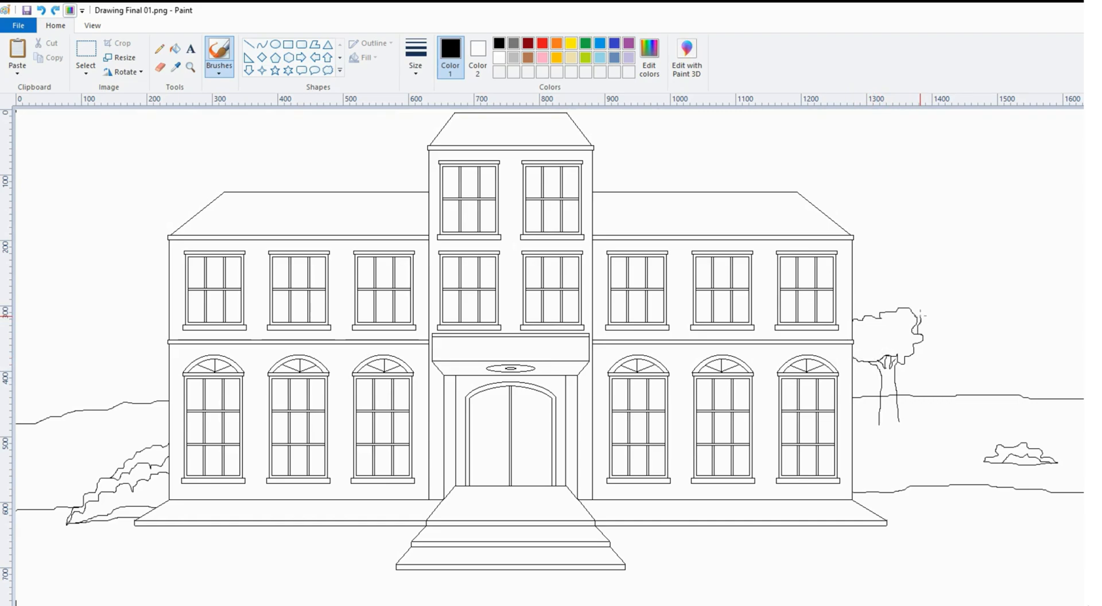
mouse_move(890, 302)
left_mouse_down()
mouse_move(855, 300)
mouse_move(922, 313)
mouse_move(877, 288)
left_mouse_up()
mouse_move(867, 362)
left_mouse_down()
mouse_move(871, 339)
mouse_move(901, 338)
mouse_move(901, 355)
mouse_move(861, 369)
left_mouse_up()
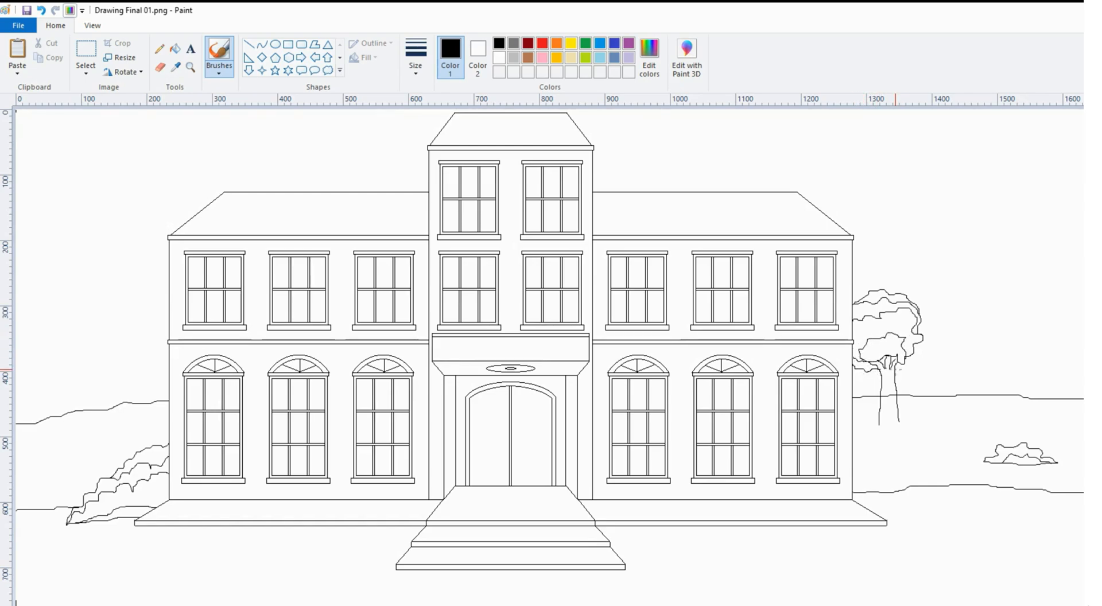
left_click_drag(921, 348, 924, 326)
mouse_move(899, 420)
left_mouse_down()
mouse_move(912, 426)
mouse_move(867, 432)
left_mouse_up()
left_click_drag(894, 429, 894, 430)
Step: Sketch a smaller tree near the drawing's right edge and a low hedge line along the horizon between the trees
mouse_move(1025, 414)
left_mouse_down()
mouse_move(1020, 377)
mouse_move(1031, 378)
left_mouse_up()
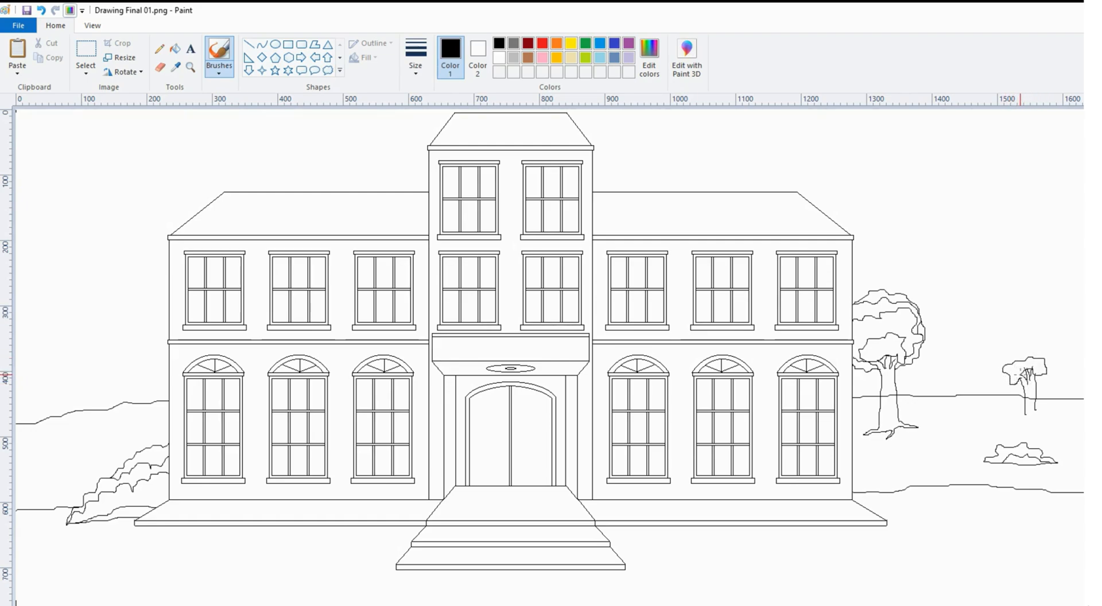
mouse_move(1003, 378)
left_mouse_down()
mouse_move(1028, 350)
mouse_move(1052, 364)
mouse_move(1044, 379)
mouse_move(1003, 355)
mouse_move(1028, 343)
left_mouse_up()
left_click_drag(911, 390, 977, 389)
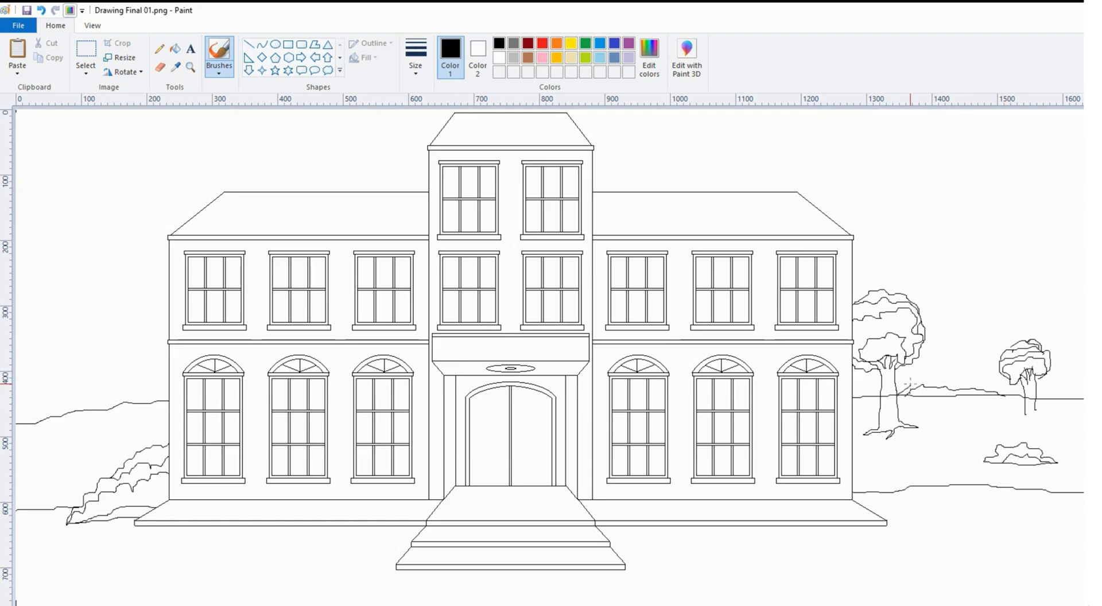
left_click_drag(910, 383, 1014, 395)
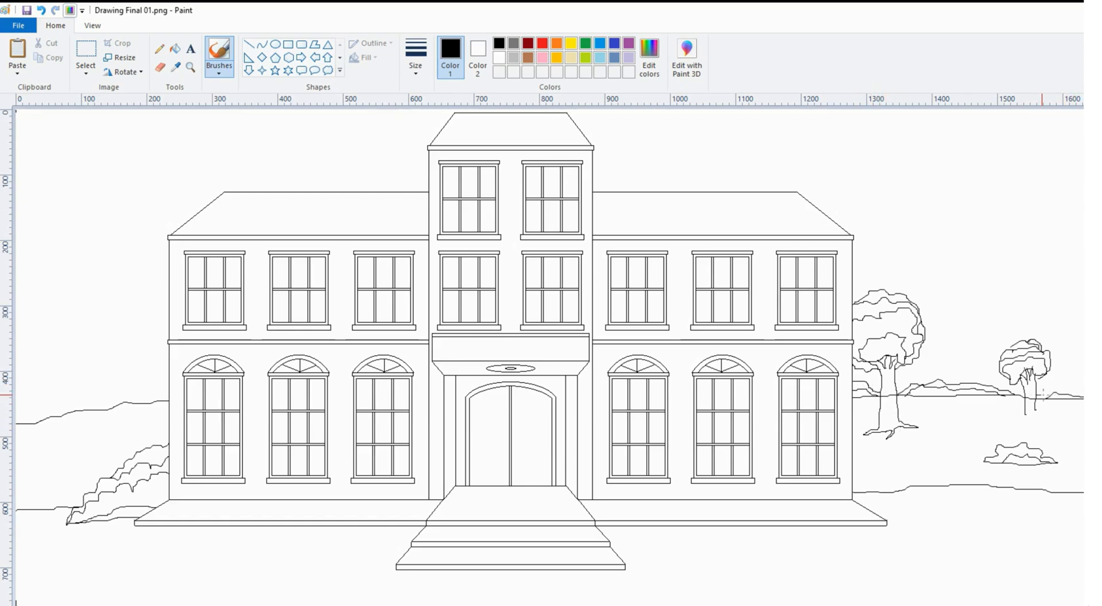
Step: Sketch layered hedges and leafy treetops along the horizon beside the left wing, plus small ground patches on both lawns
mouse_move(37, 400)
left_mouse_down()
mouse_move(71, 381)
mouse_move(85, 391)
mouse_move(167, 391)
left_mouse_up()
left_click_drag(65, 378, 86, 382)
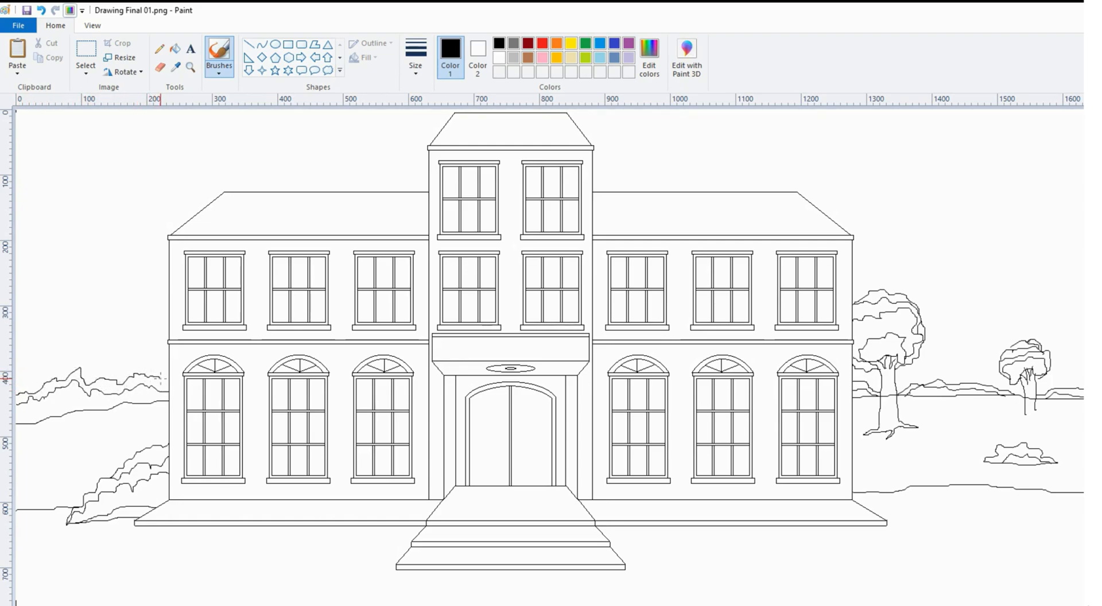
left_click_drag(80, 365, 167, 369)
mouse_move(33, 325)
left_mouse_down()
mouse_move(59, 349)
mouse_move(57, 373)
mouse_move(58, 332)
mouse_move(78, 326)
mouse_move(103, 349)
mouse_move(99, 373)
mouse_move(140, 364)
left_mouse_up()
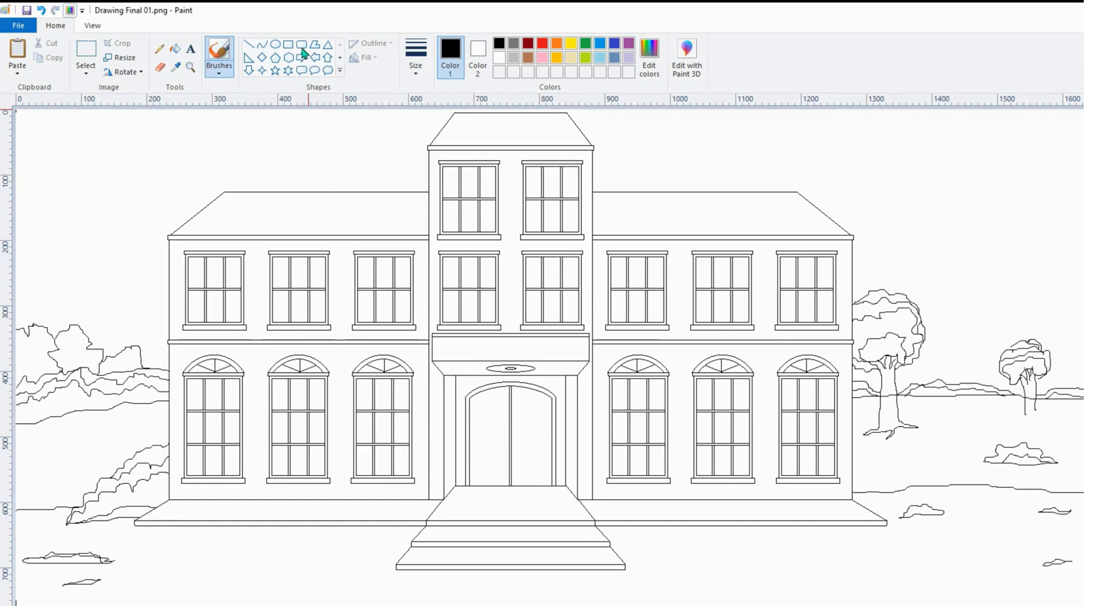
Step: Draw a pair of slim rounded-rectangle handles either side of the entrance doors' centre line
left_click(301, 45)
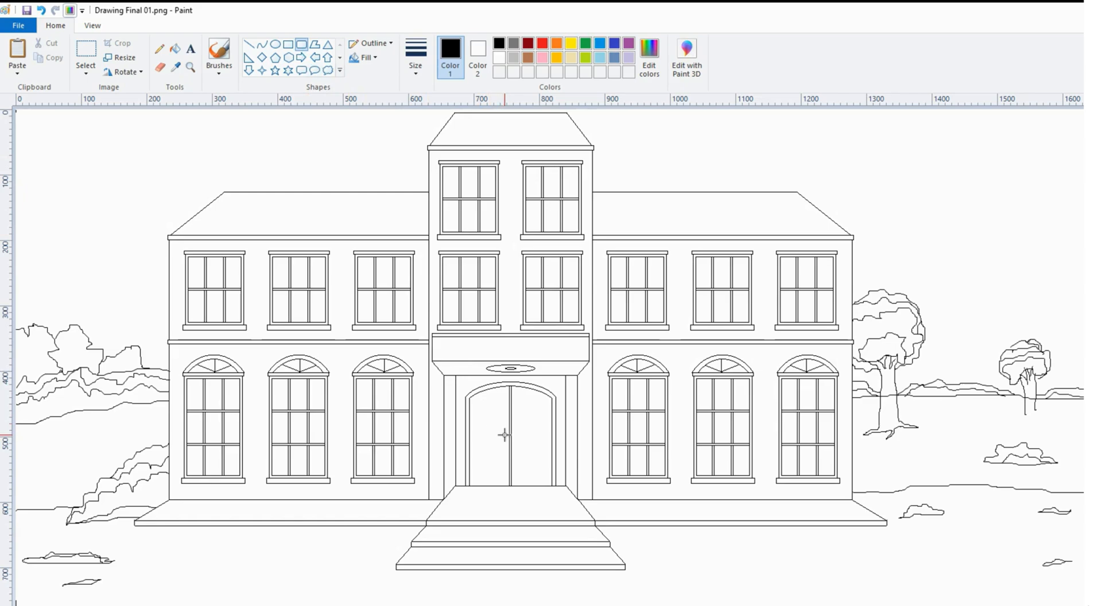
left_click_drag(505, 435, 516, 453)
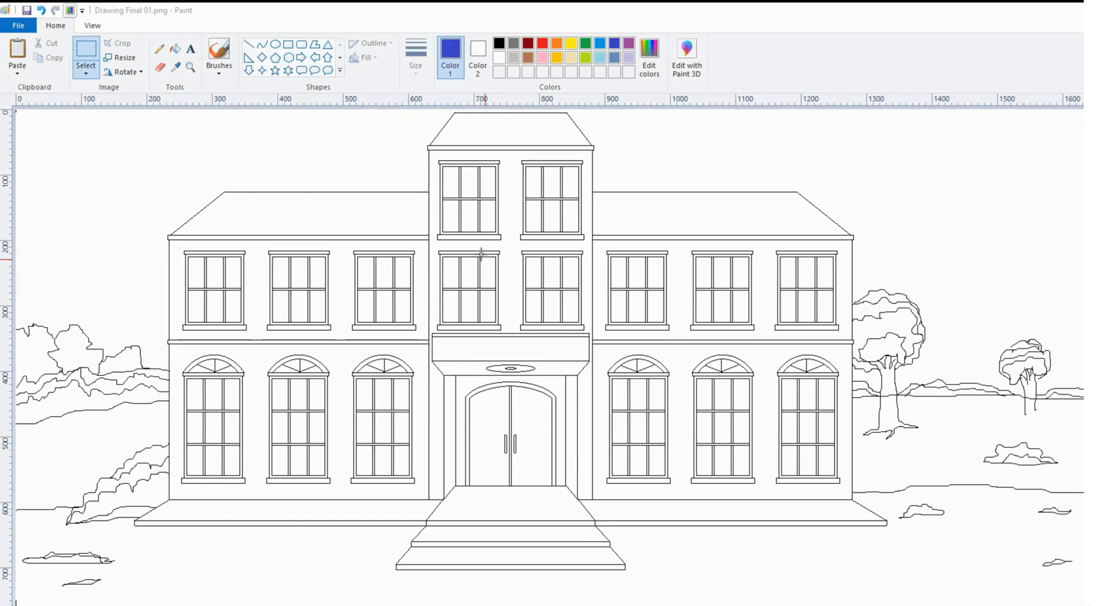
Step: Fill the two wing roofs and the tower roof with indigo blue
left_click(177, 50)
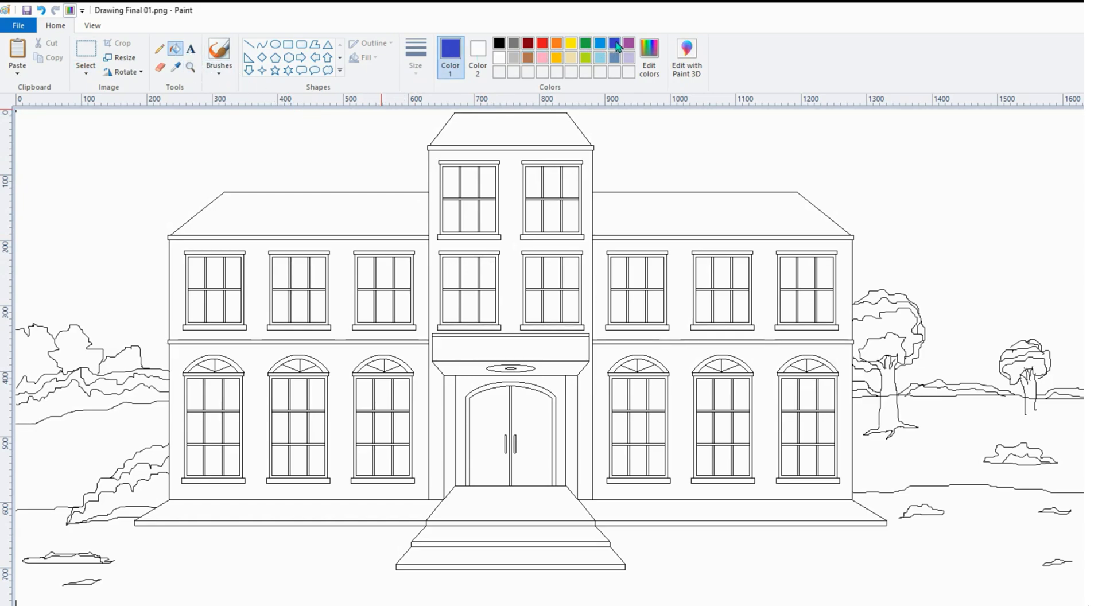
left_click(401, 206)
left_click(634, 218)
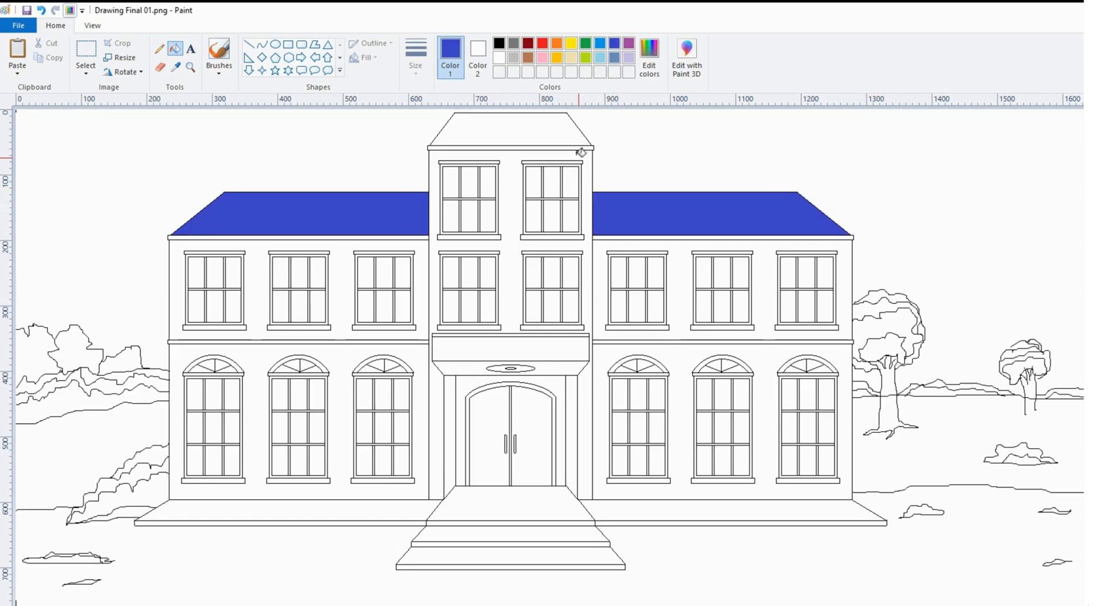
left_click(540, 127)
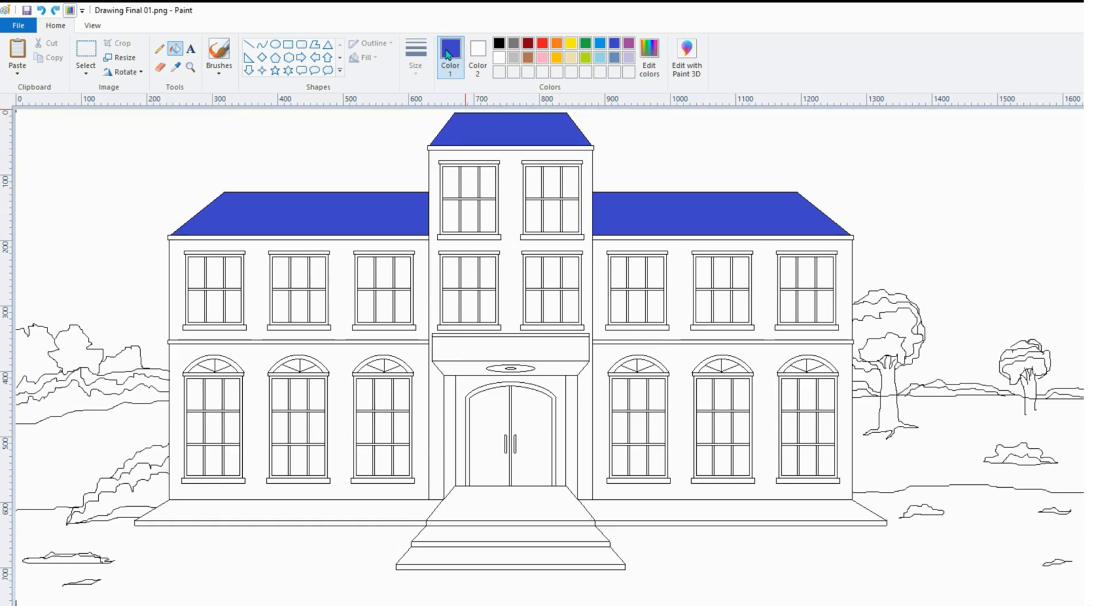
Step: Mix a darker blue (RGB 41, 50, 156) and fill the wings' eave strips and the bands between floors
left_click(649, 51)
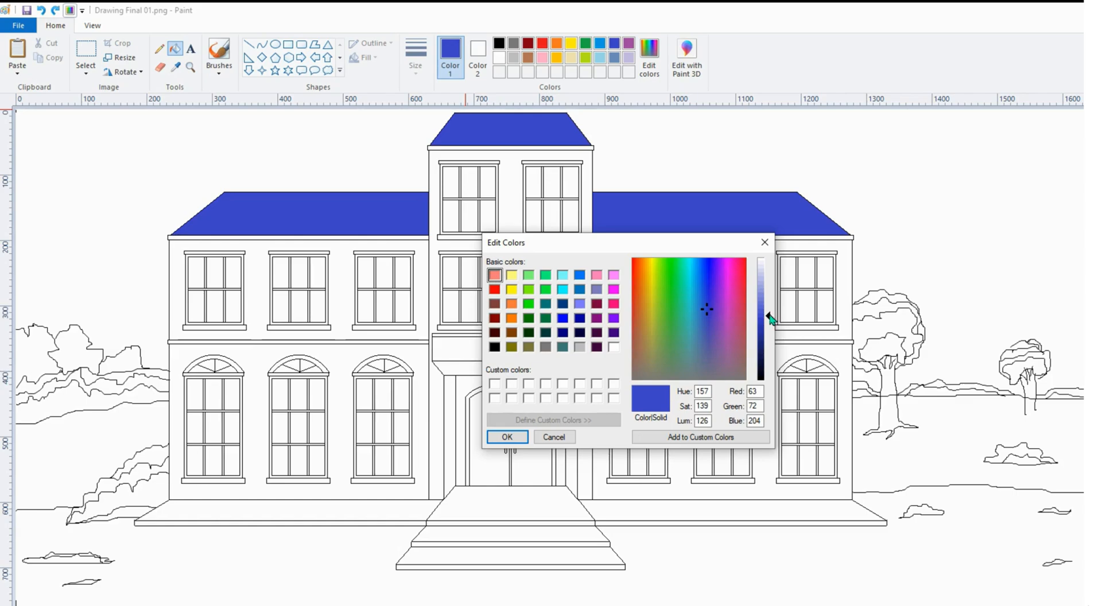
left_click_drag(770, 314, 769, 333)
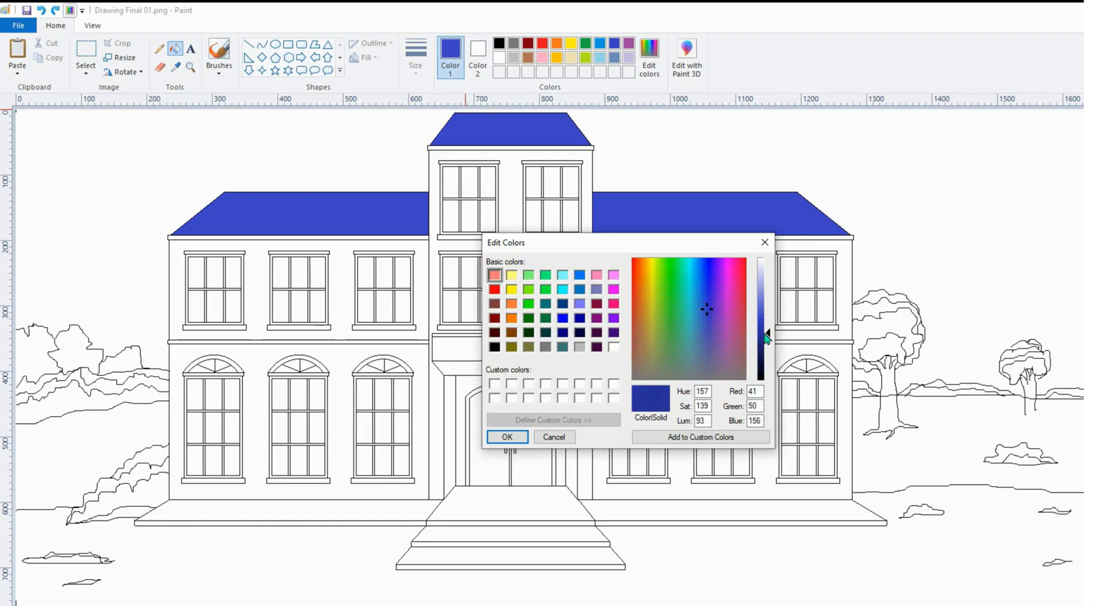
left_click(506, 437)
left_click(268, 236)
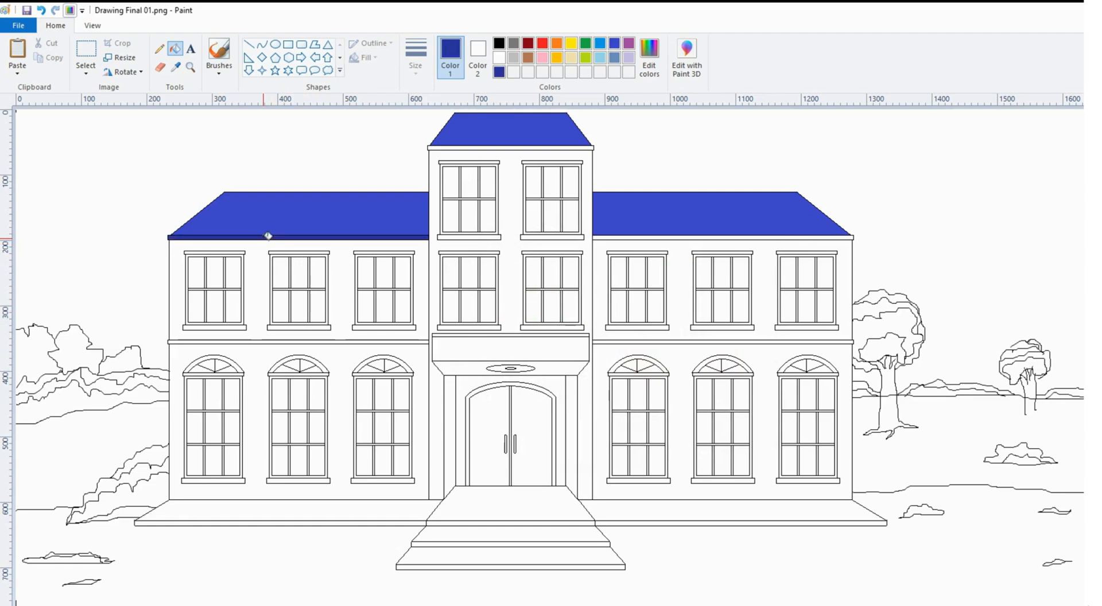
left_click(667, 234)
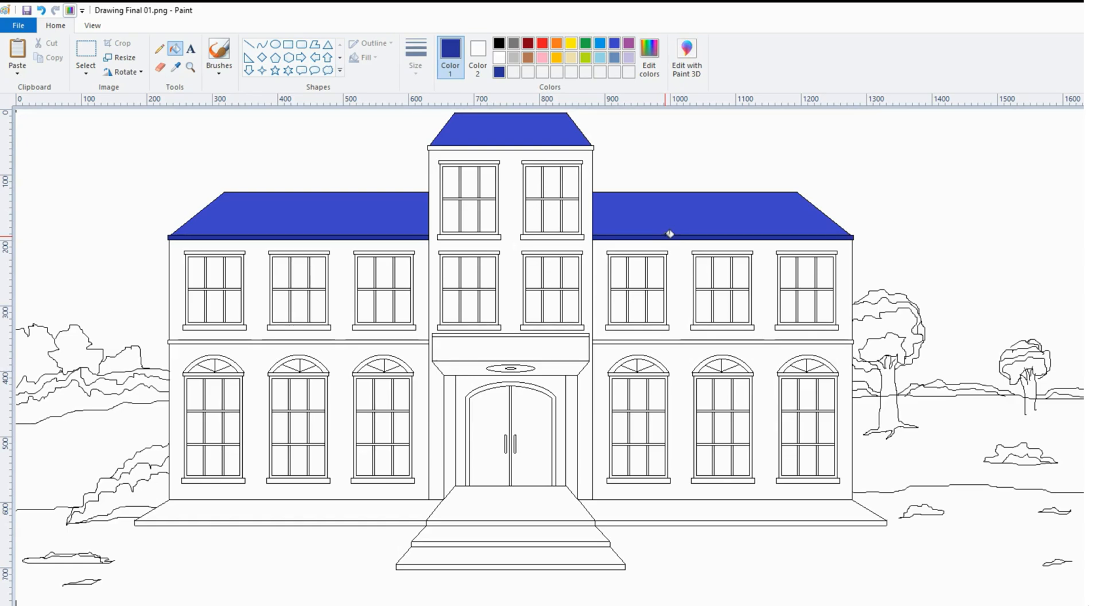
left_click(334, 340)
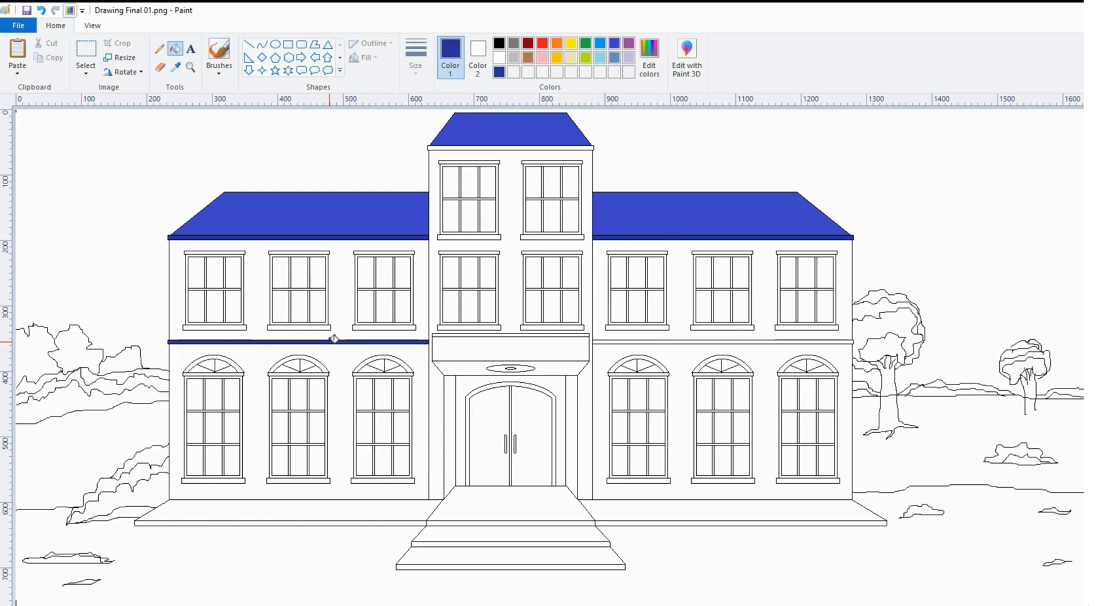
left_click(632, 338)
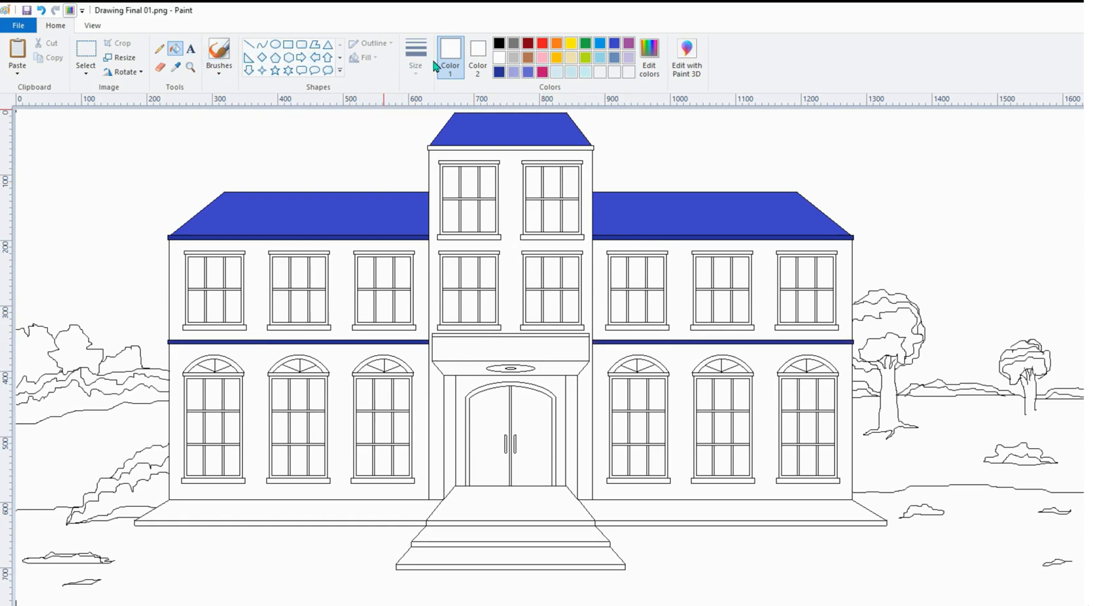
Step: Mix a dark magenta and fill the upper and ground-floor walls of both wings with it
left_click(542, 73)
left_click(649, 58)
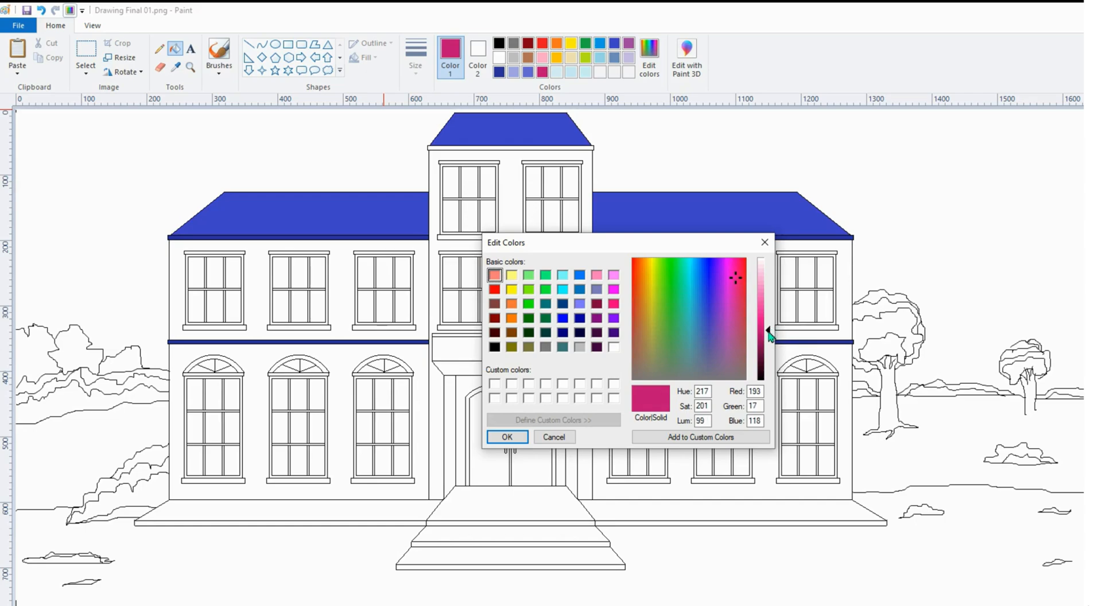
left_click(507, 438)
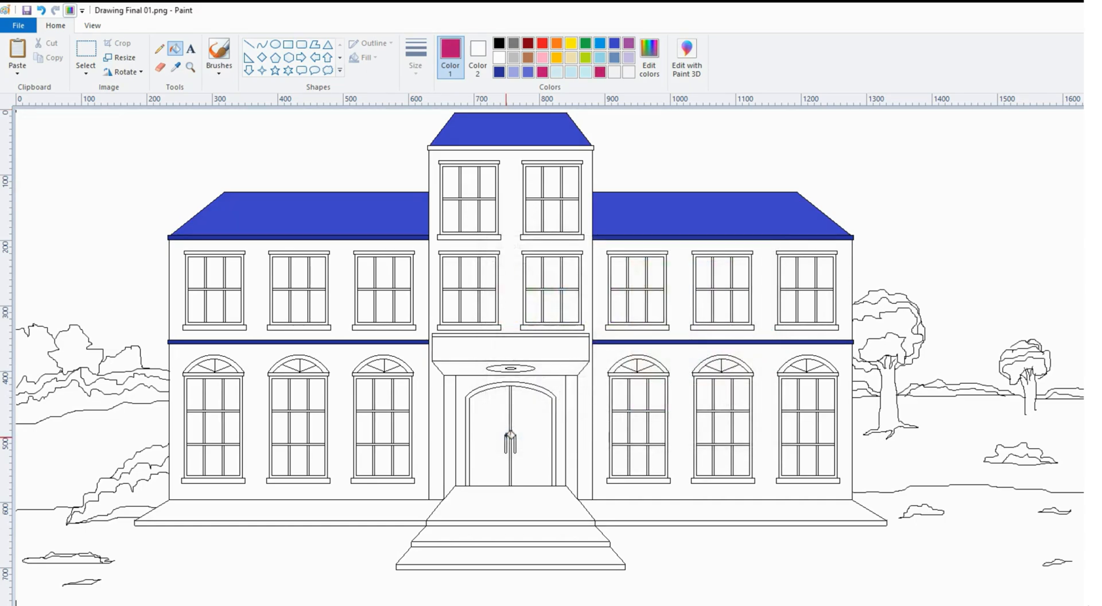
left_click(256, 248)
left_click(600, 260)
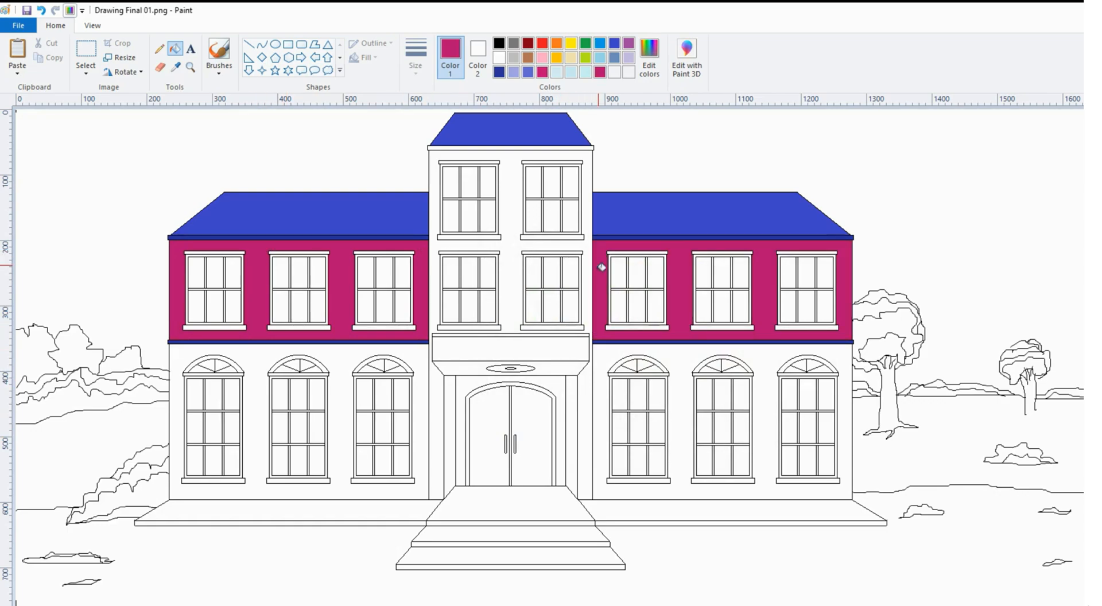
left_click(426, 371)
left_click(610, 351)
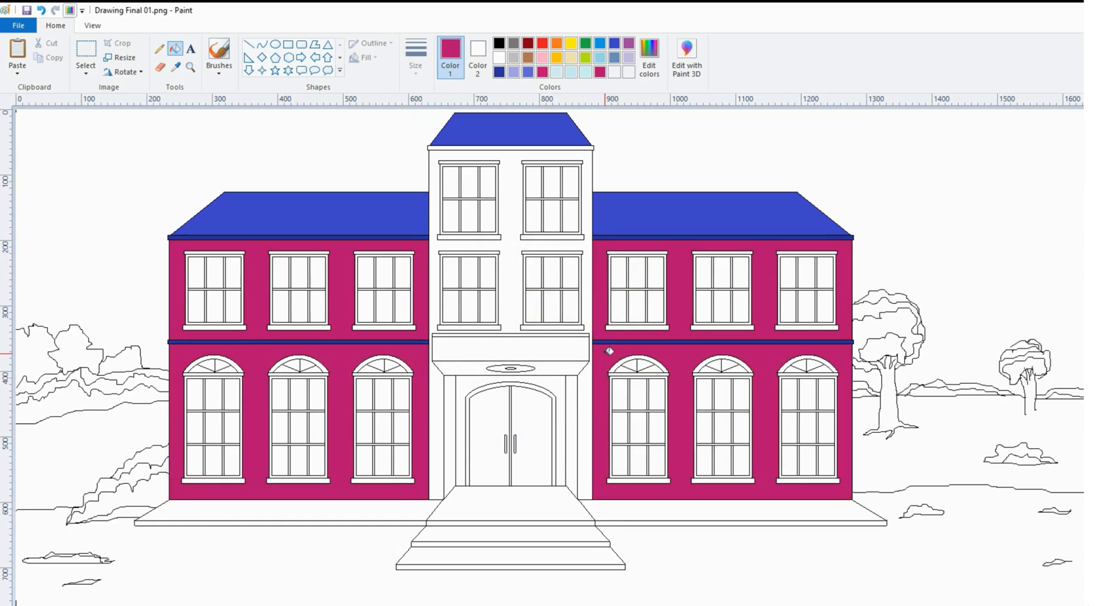
Step: Fill the panes of the left wing's three upper-floor windows with pale turquoise
left_click(586, 73)
left_click(202, 271)
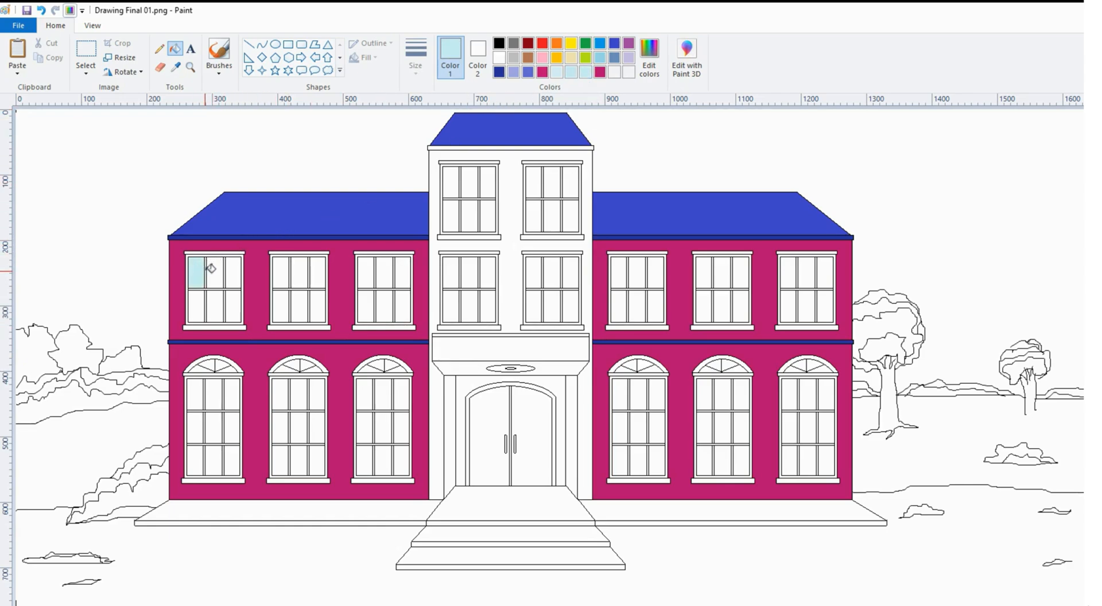
left_click(215, 271)
left_click(233, 271)
left_click(197, 305)
left_click(215, 306)
left_click(234, 305)
left_click(281, 271)
left_click(299, 271)
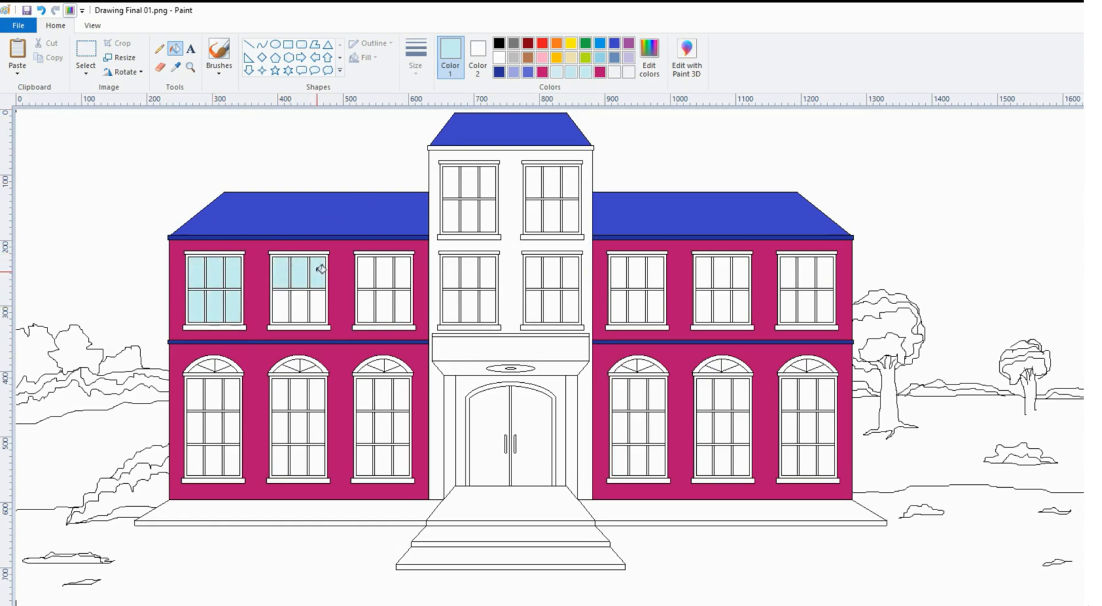
left_click(281, 305)
left_click(317, 305)
left_click(366, 271)
left_click(403, 306)
Step: Fill the tower's window panes with the same pale turquoise
left_click(451, 183)
left_click(451, 216)
left_click(488, 216)
left_click(553, 183)
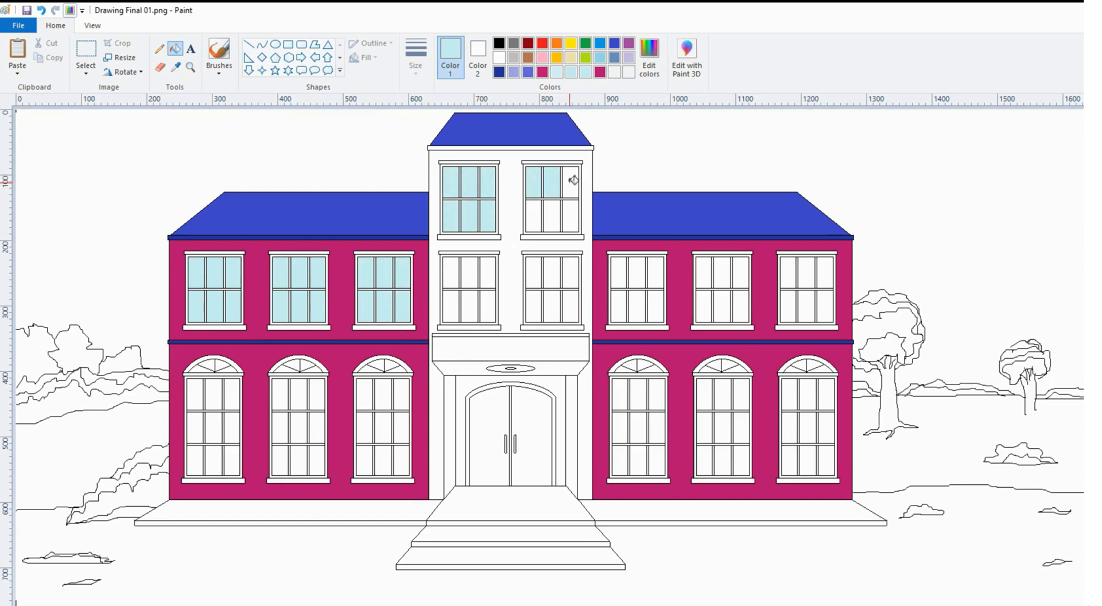
left_click(570, 182)
left_click(534, 217)
left_click(553, 216)
left_click(570, 216)
left_click(452, 273)
left_click(470, 273)
left_click(488, 273)
left_click(452, 306)
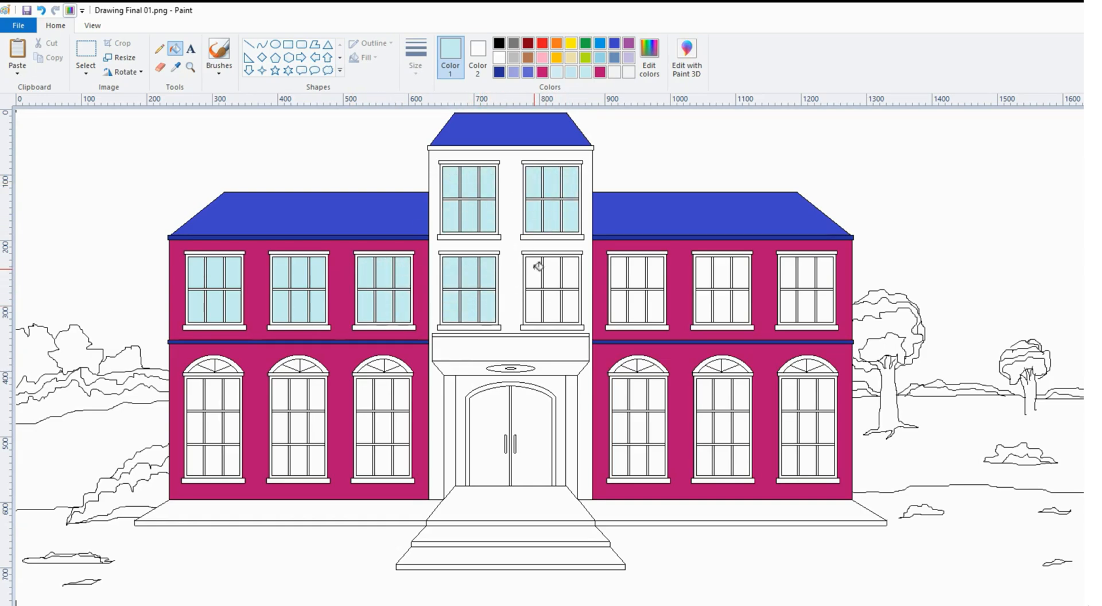
Step: Fill the panes of the right wing's upper-floor windows with pale turquoise
left_click(657, 304)
left_click(704, 272)
left_click(722, 272)
left_click(741, 272)
left_click(704, 305)
left_click(722, 305)
left_click(739, 306)
left_click(789, 272)
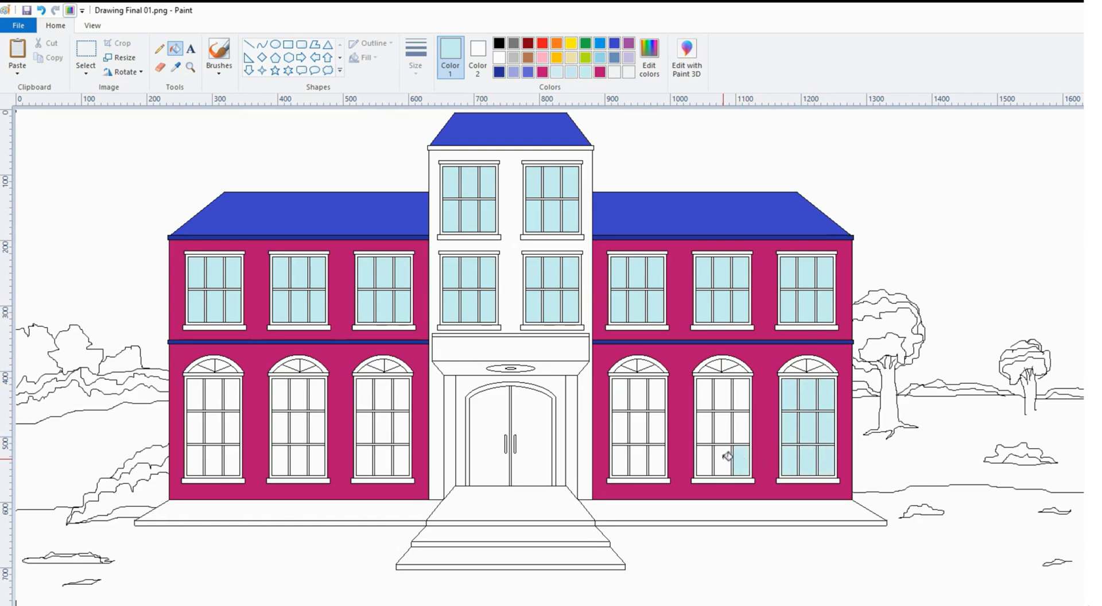
Step: Fill the rectangular panes of the right wing's ground-floor windows with pale turquoise
left_click(704, 427)
left_click(722, 459)
left_click(723, 394)
left_click(639, 393)
left_click(656, 428)
Step: Fill the rectangular panes of the left wing's three ground-floor windows with pale turquoise
left_click(402, 459)
left_click(383, 427)
left_click(365, 394)
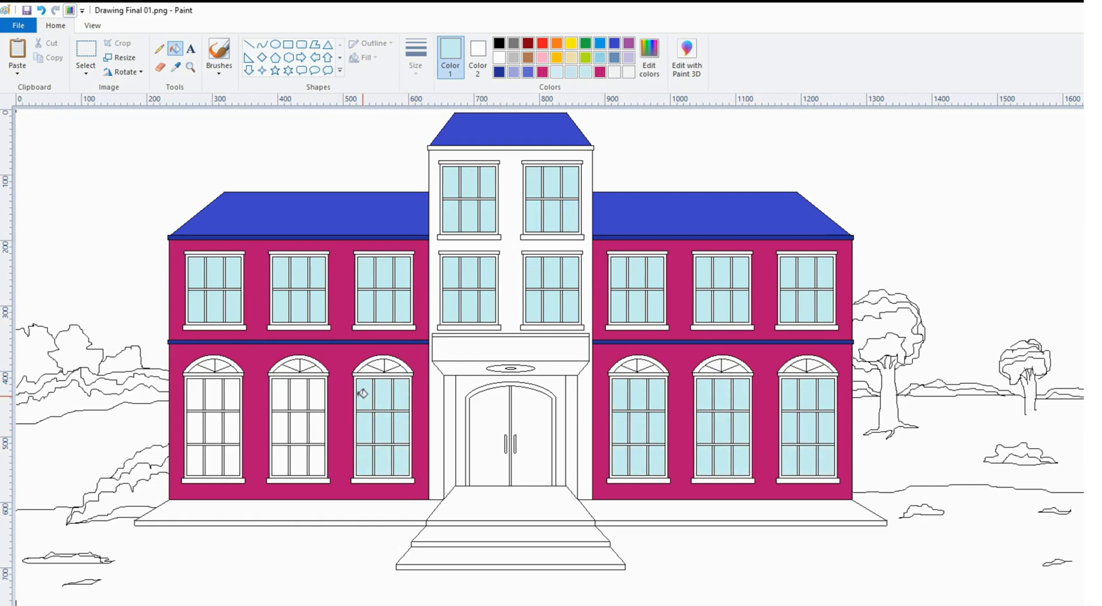
left_click(318, 394)
left_click(299, 394)
left_click(281, 394)
left_click(280, 428)
left_click(300, 428)
left_click(317, 428)
left_click(317, 459)
left_click(299, 460)
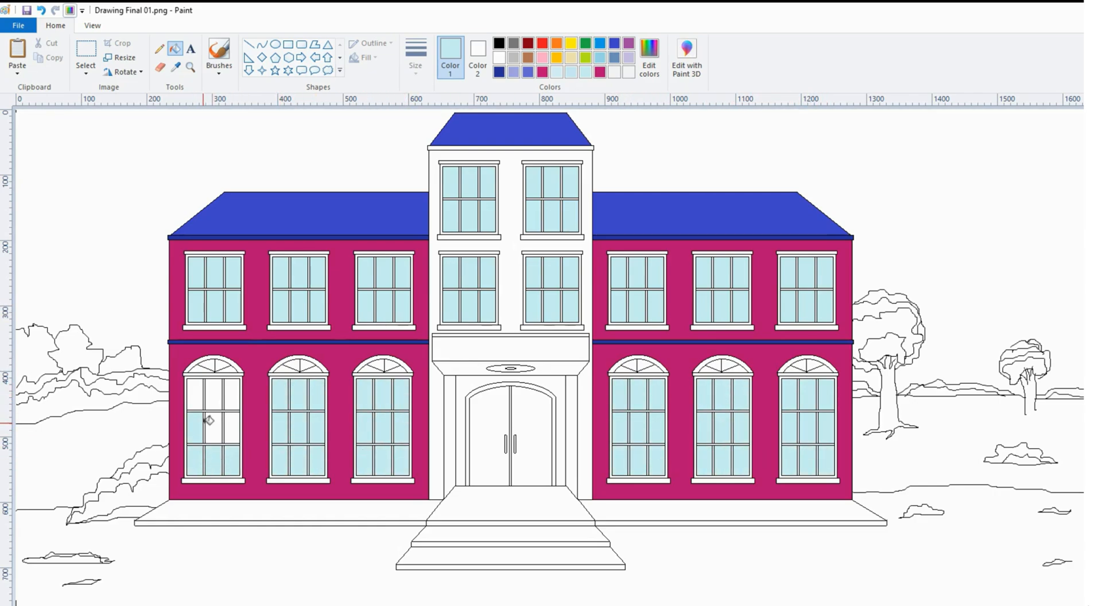
left_click(196, 394)
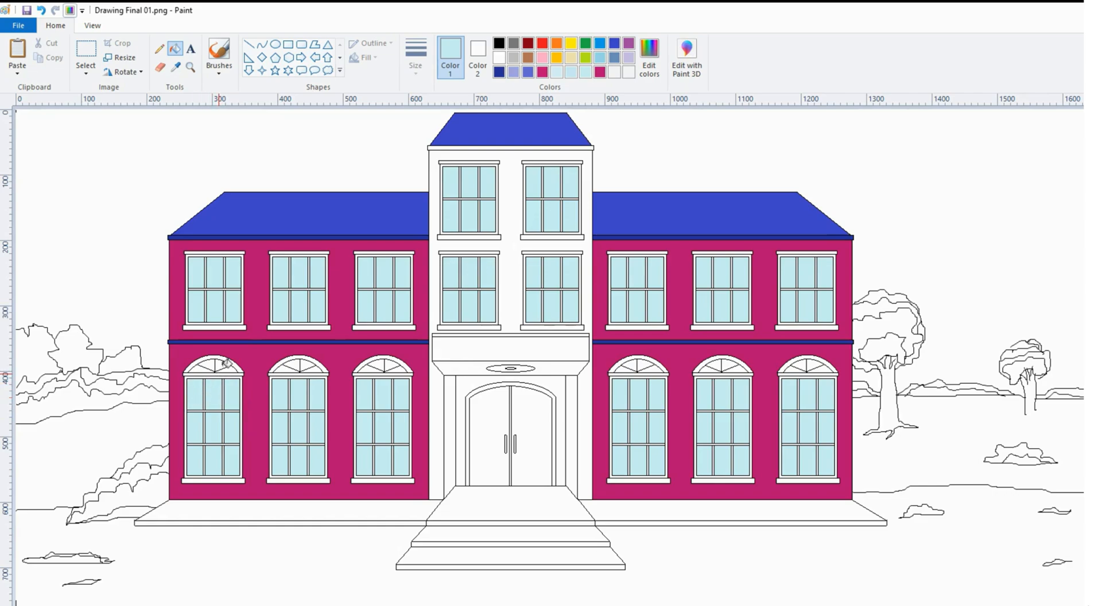
Step: Fill the eave strip under the tower roof with the custom dark blue
left_click(499, 73)
left_click(509, 146)
Step: Mix a lighter blue (RGB 97, 105, 214) and draw thin highlight lines just inside the wing roofs' edges
left_click(250, 46)
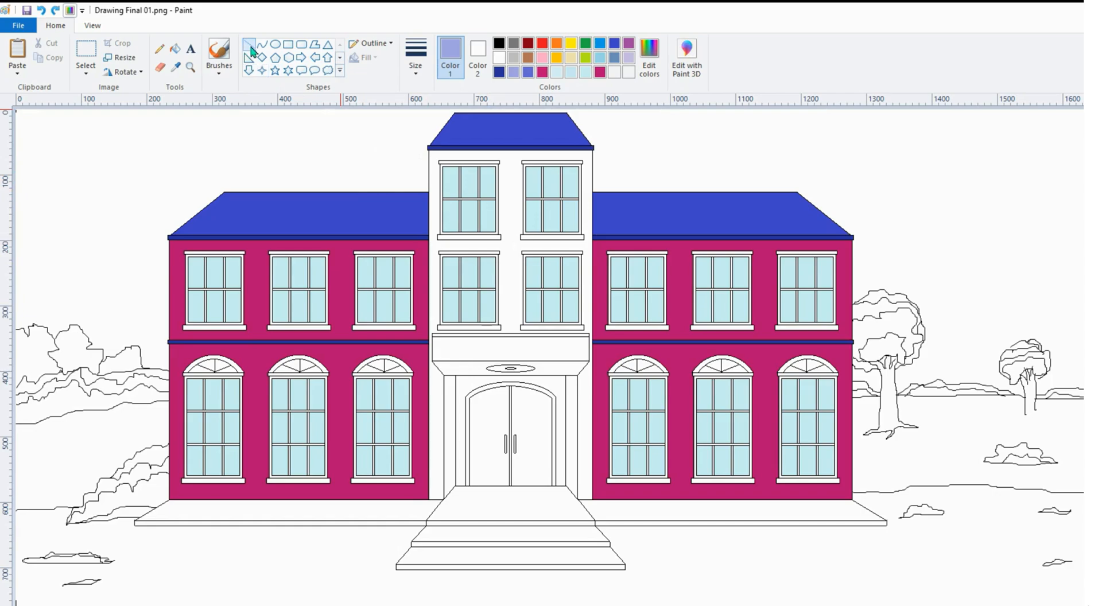
left_click(415, 55)
left_click(426, 102)
left_click(640, 63)
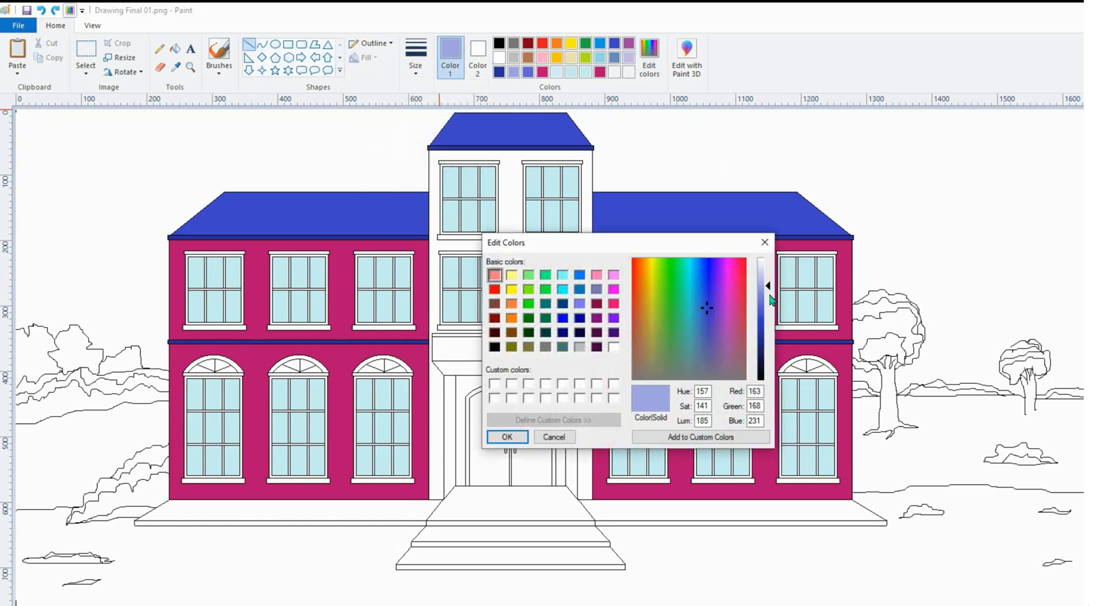
left_click_drag(771, 297, 769, 307)
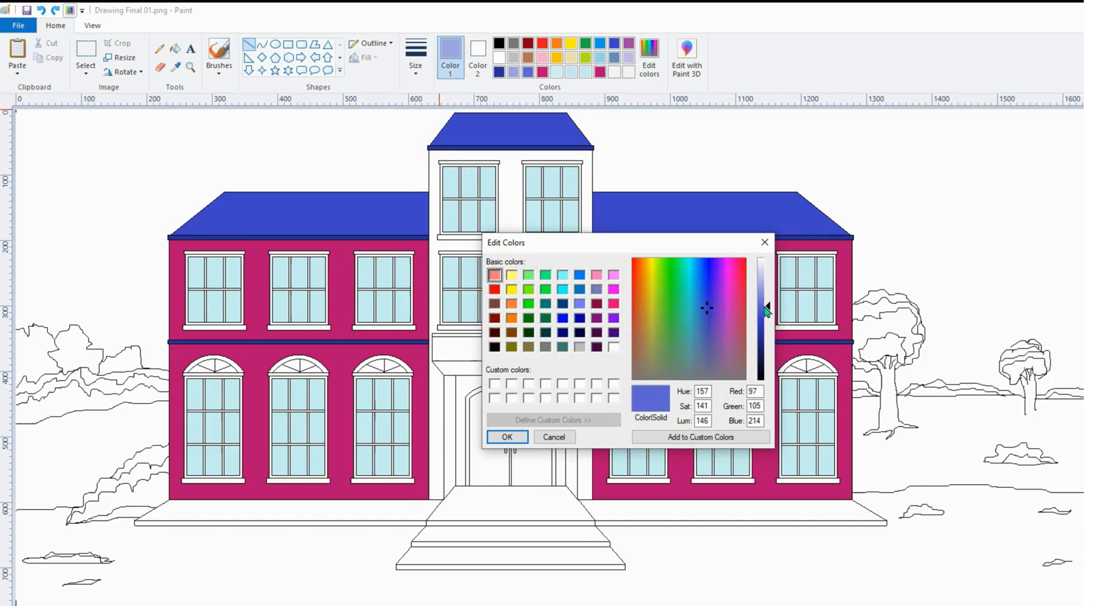
left_click(503, 438)
left_click_drag(423, 198, 184, 234)
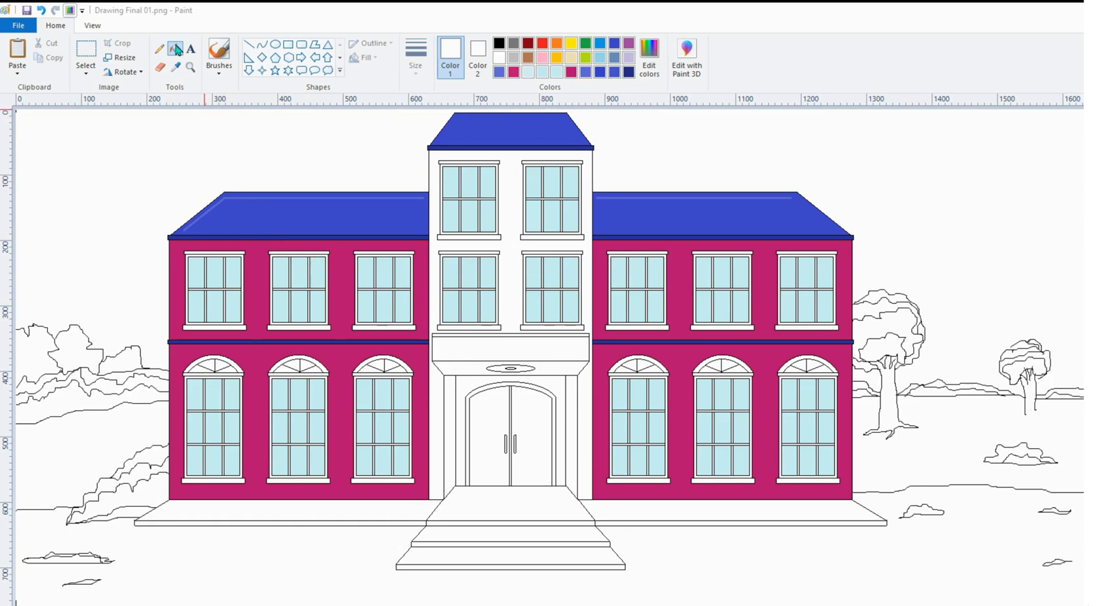
Step: Fill the lintels above the upper-floor windows of both wings with light beige
left_click(571, 58)
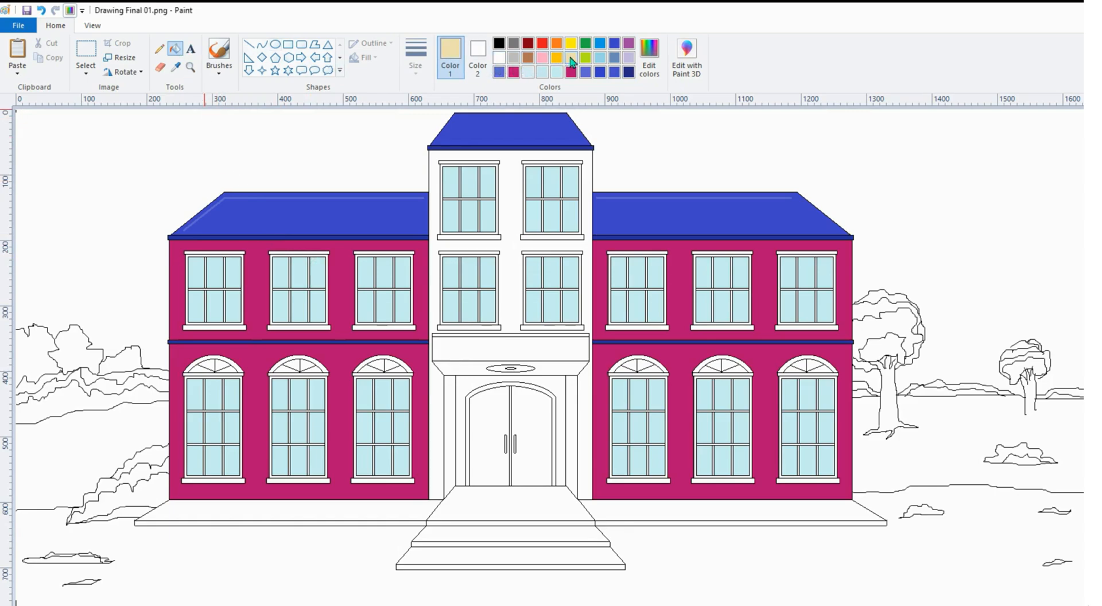
left_click(228, 253)
left_click(294, 252)
left_click(388, 252)
left_click(635, 253)
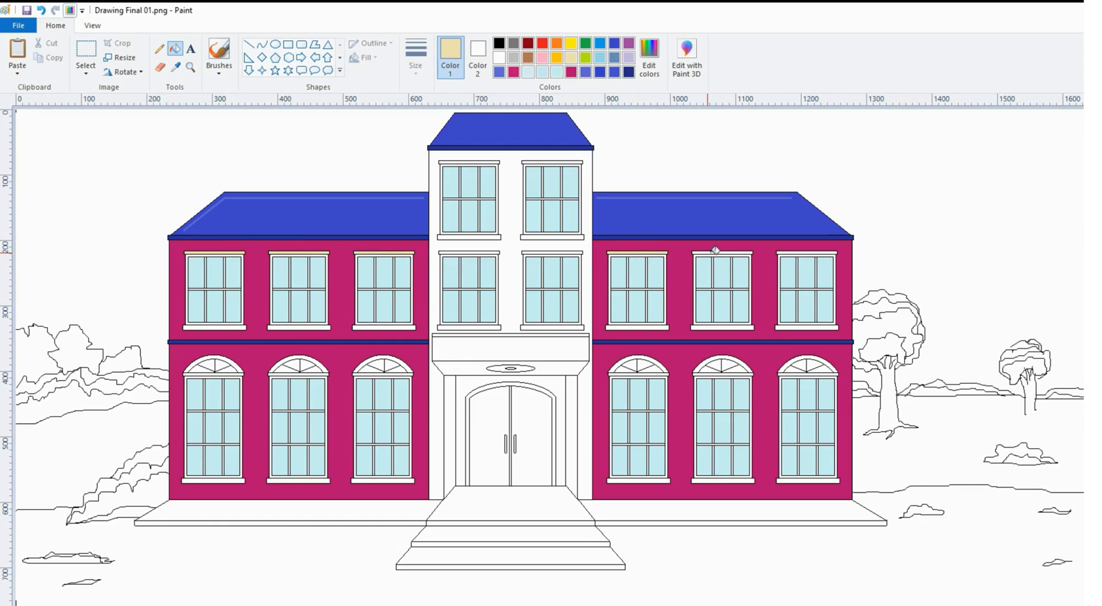
left_click(716, 253)
left_click(805, 252)
Step: Fill the sills below the upper-floor windows of both wings with the same light beige
left_click(800, 326)
left_click(732, 327)
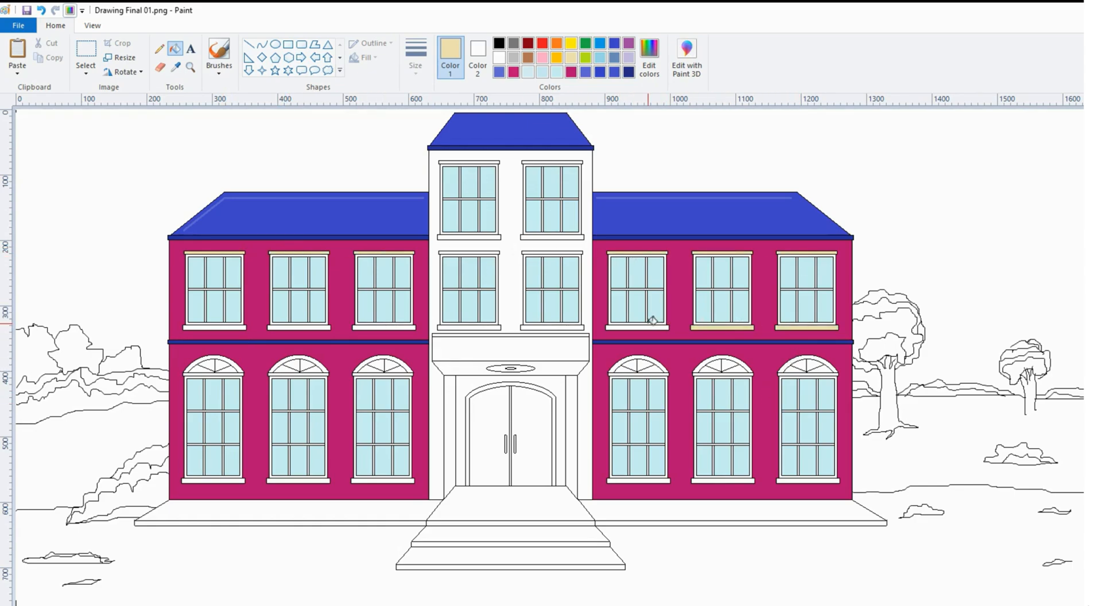
left_click(651, 326)
left_click(401, 326)
left_click(310, 326)
left_click(234, 324)
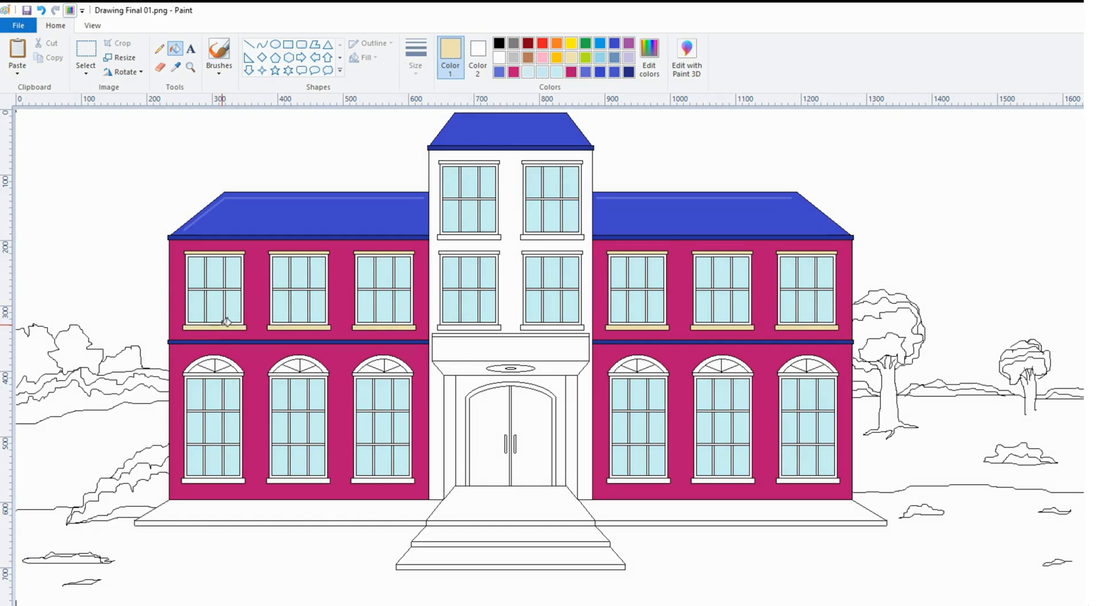
Step: Fill the outer frames of all six upper-floor windows in both wings with dark grey
left_click(515, 48)
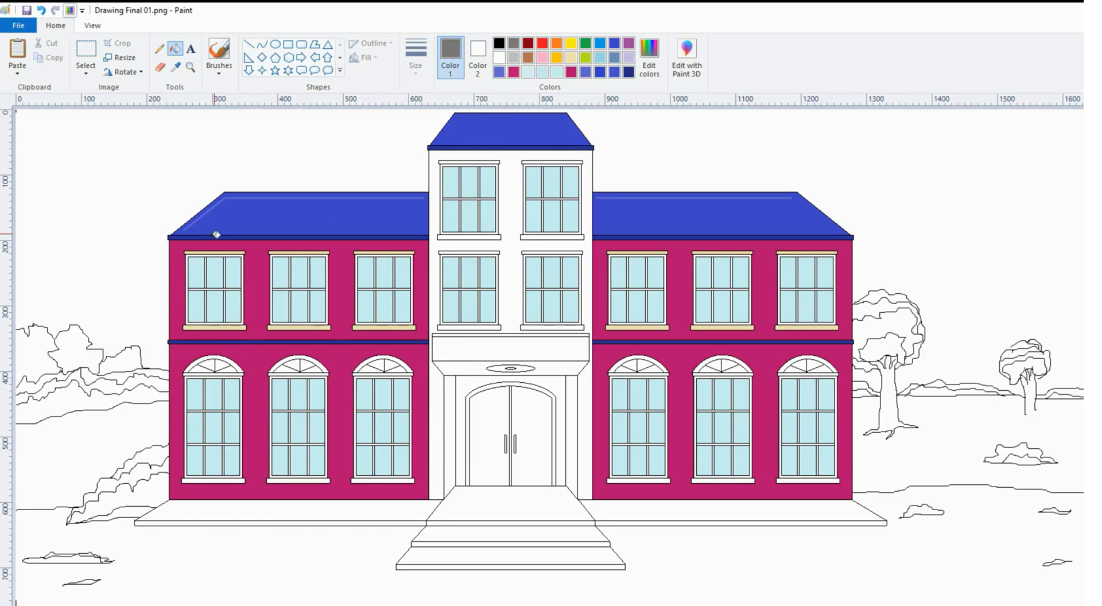
left_click(191, 262)
left_click(277, 265)
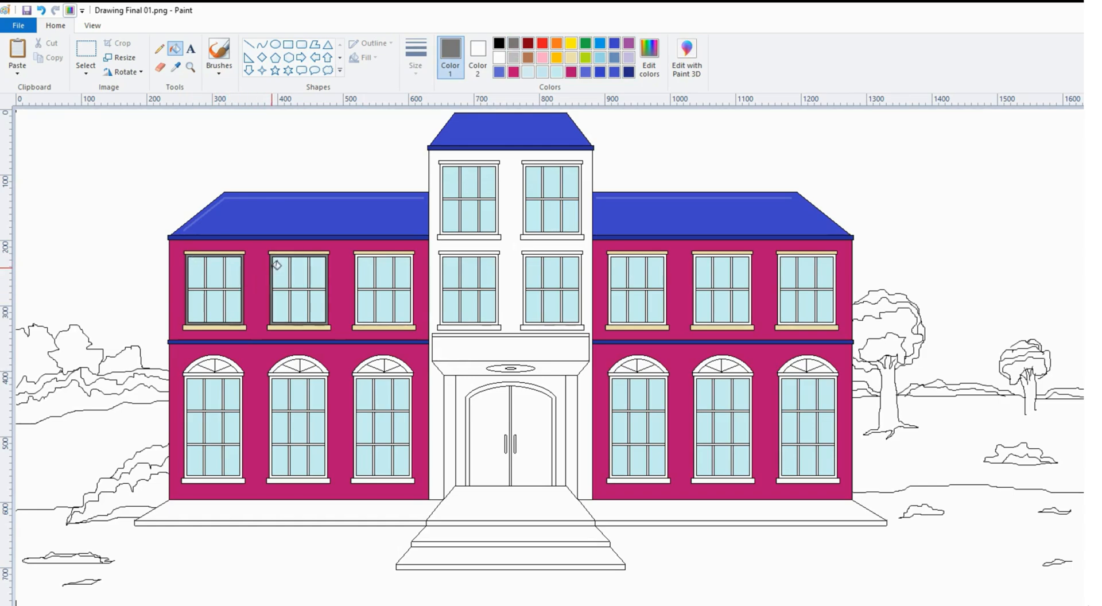
left_click(360, 266)
left_click(602, 267)
left_click(700, 269)
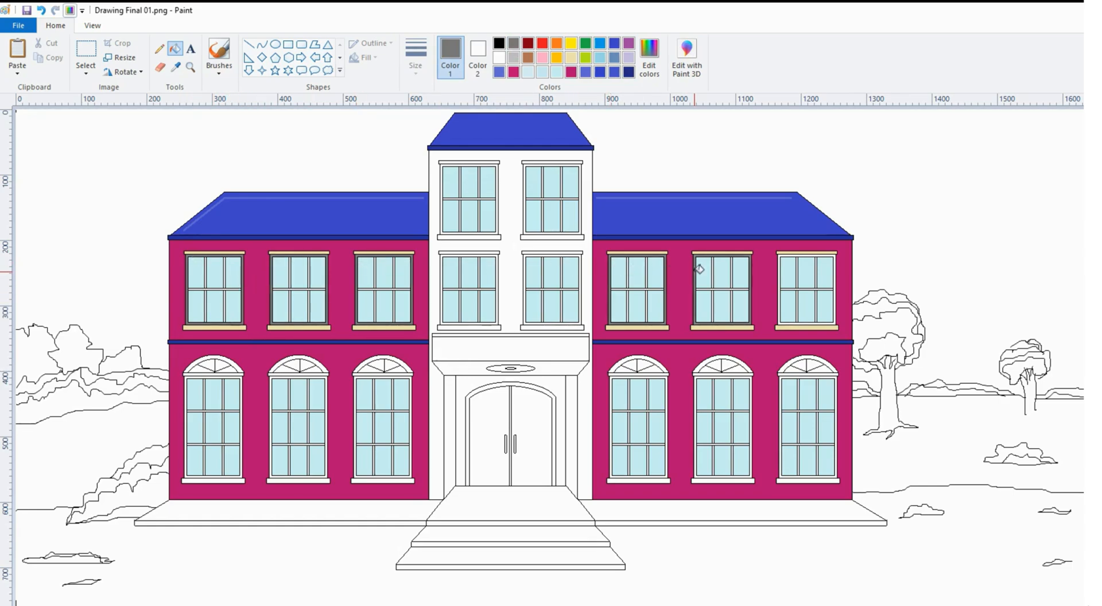
left_click(780, 271)
Step: Fill the outer frames of all six ground-floor windows in both wings with the same dark grey
left_click(190, 419)
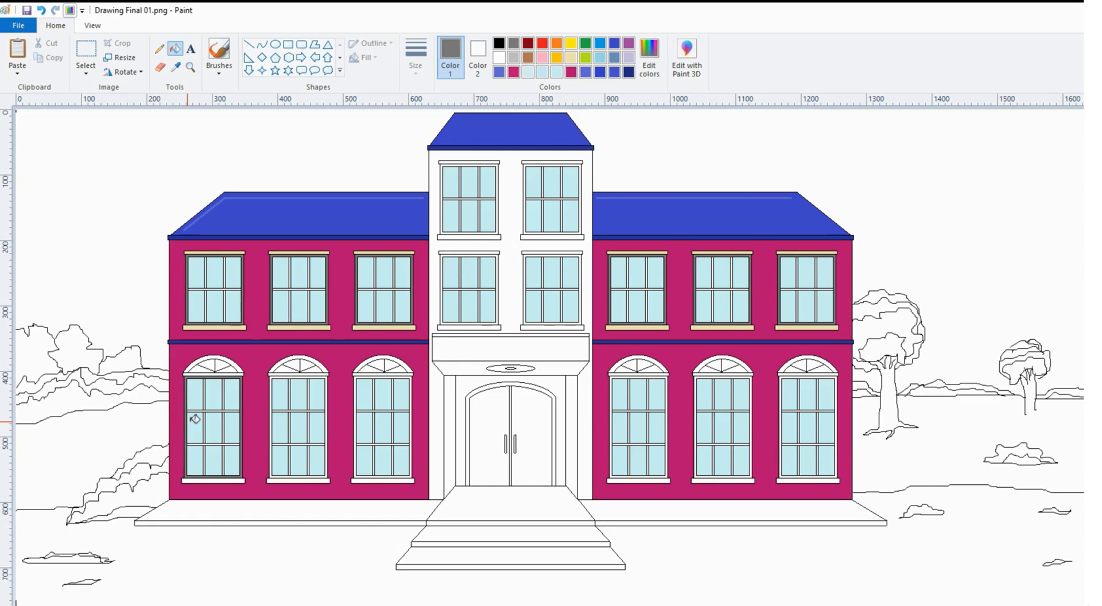
left_click(273, 418)
left_click(357, 418)
left_click(615, 421)
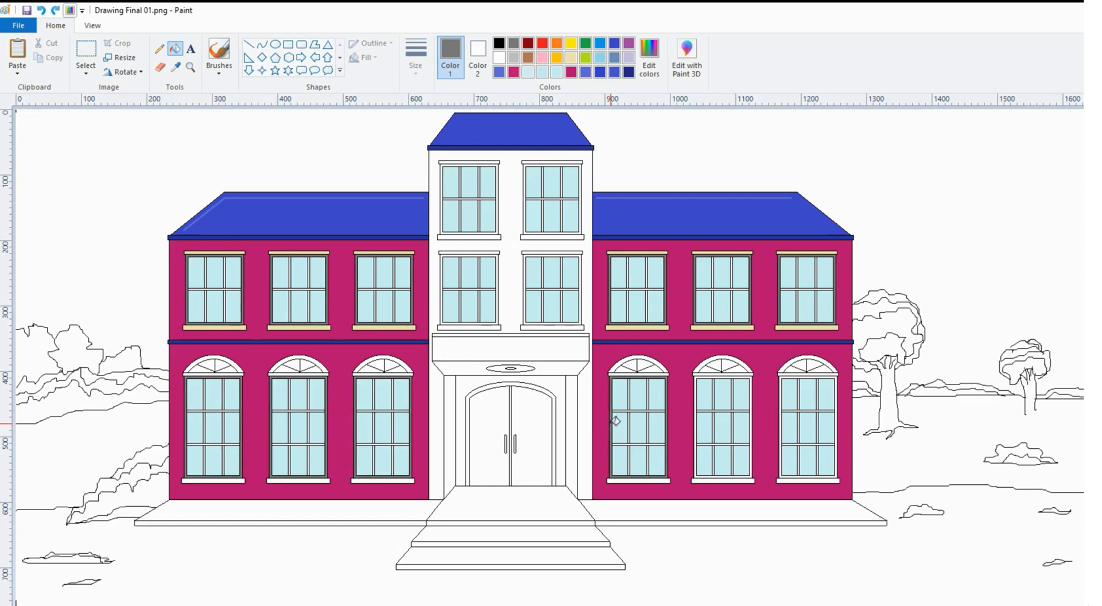
left_click(695, 419)
left_click(780, 400)
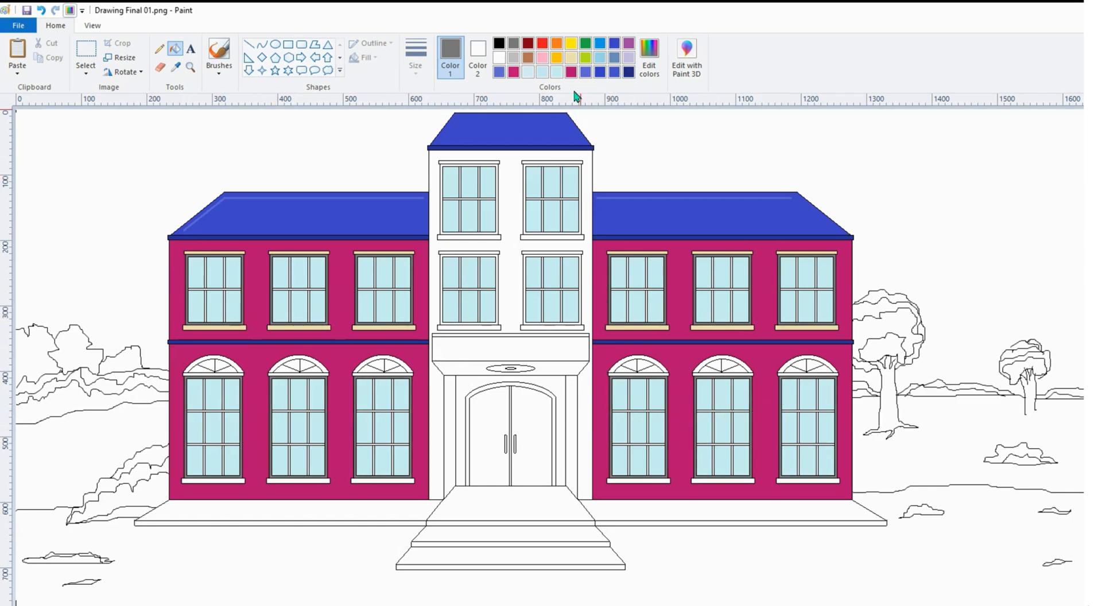
Step: Fill the arch surround of the leftmost ground-floor window and the sills of all six ground-floor windows with light beige
left_click(570, 58)
left_click(199, 362)
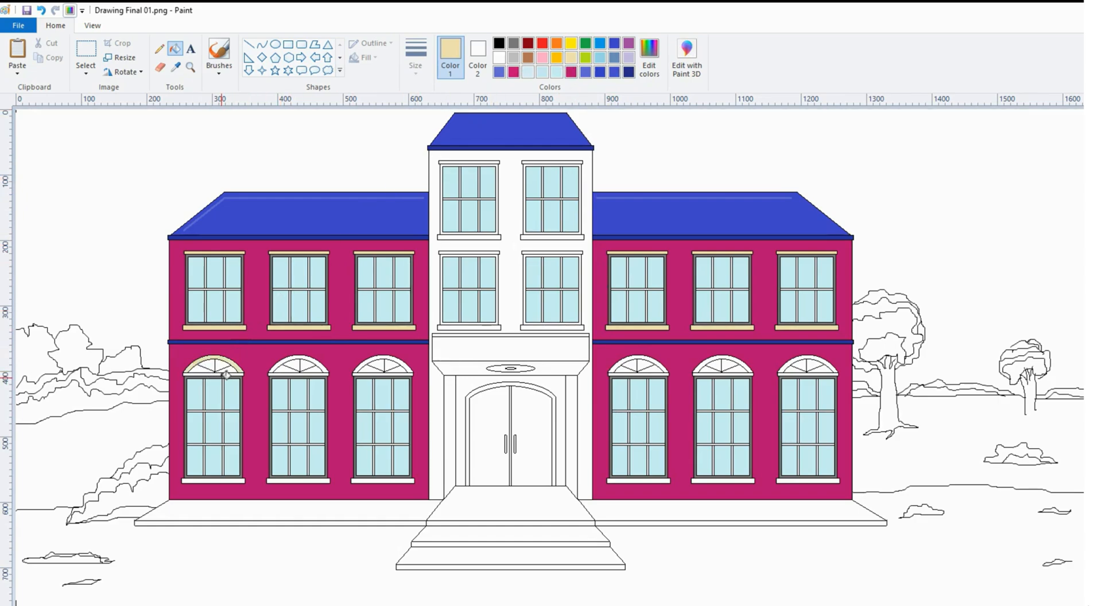
left_click(223, 481)
left_click(293, 482)
left_click(369, 481)
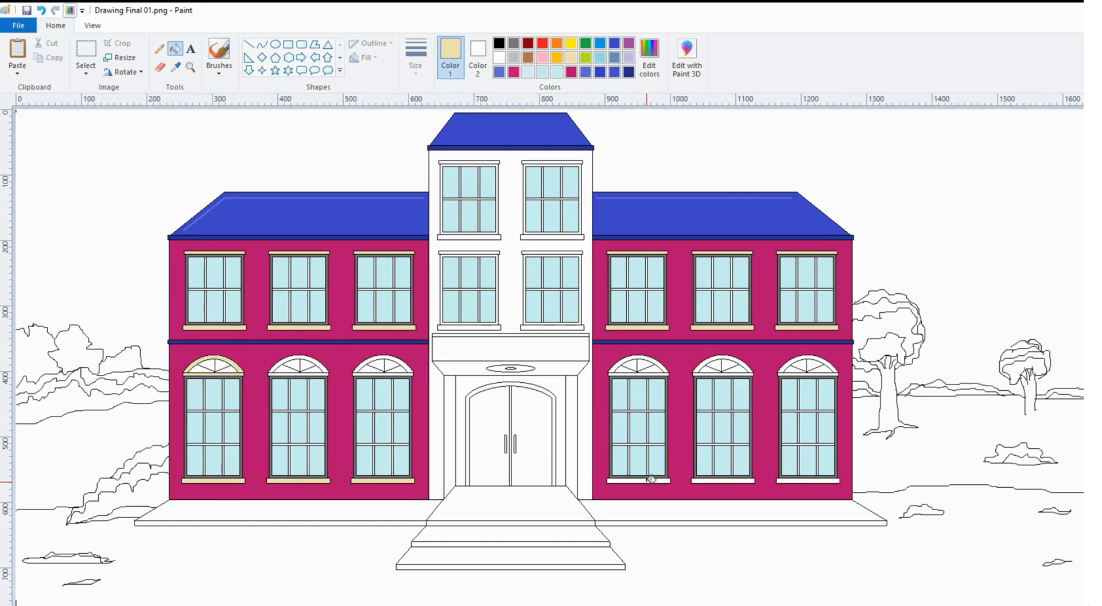
left_click(652, 480)
left_click(733, 481)
left_click(824, 479)
Step: Fill the remaining ground-floor windows' arch surrounds and the thin strips at their base with light beige
left_click(833, 362)
left_click(737, 354)
left_click(656, 355)
left_click(822, 374)
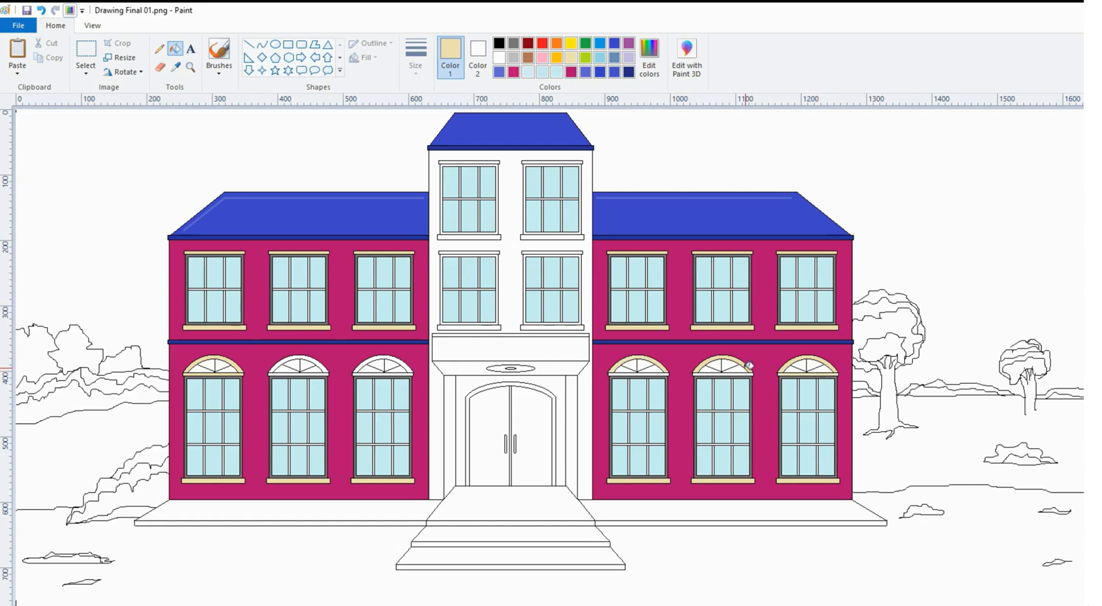
left_click(749, 368)
left_click(659, 370)
left_click(396, 363)
left_click(404, 370)
left_click(317, 360)
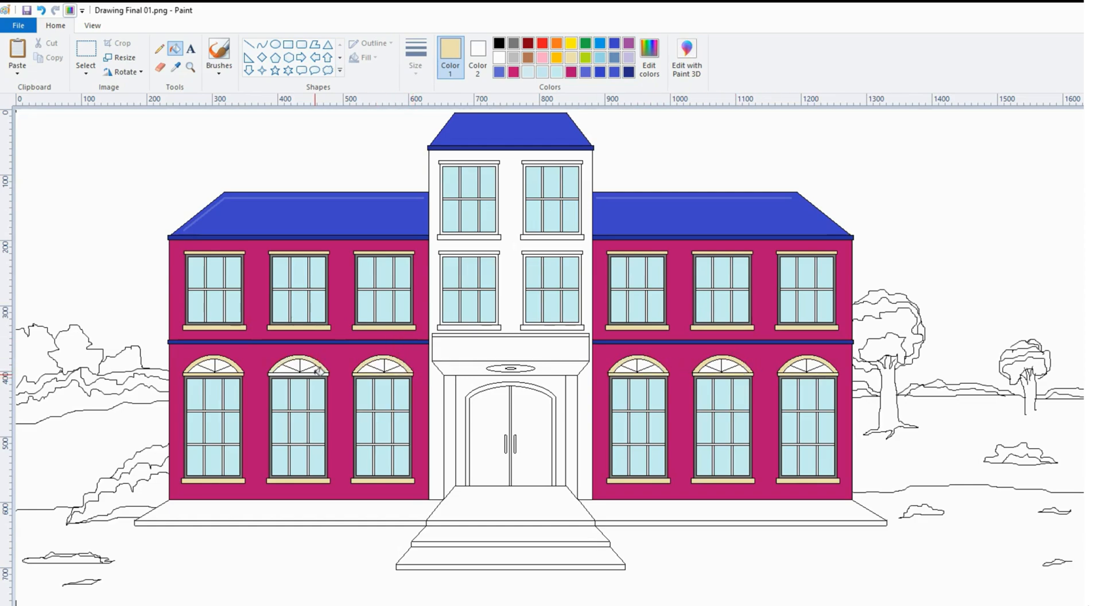
left_click(316, 370)
Step: Fill the leftmost pane of each arched fanlight above the ground-floor windows with lime green
left_click(586, 57)
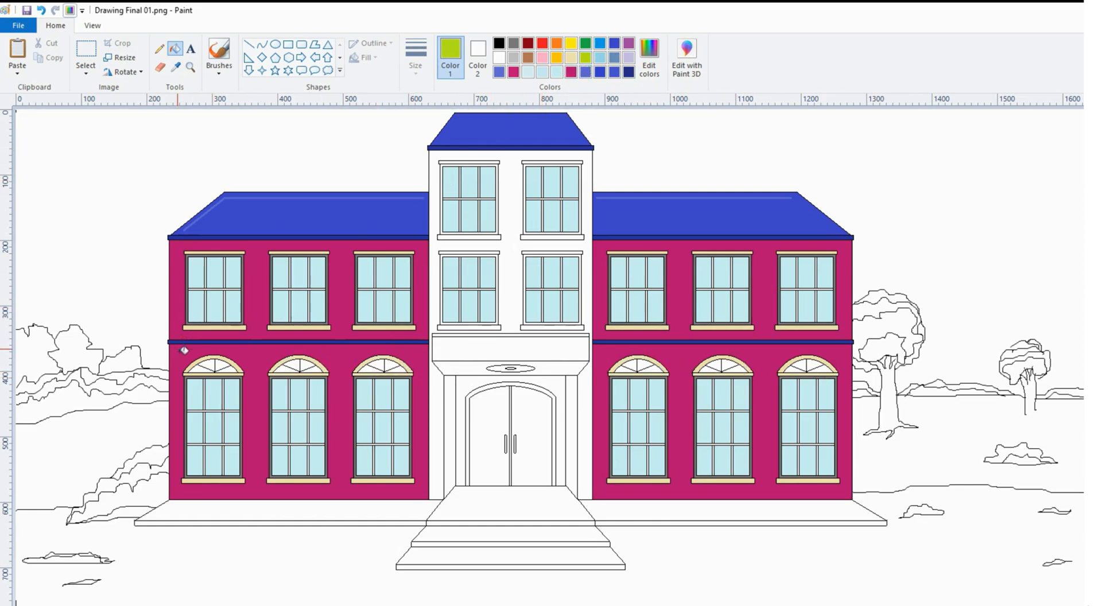
left_click(200, 369)
left_click(286, 369)
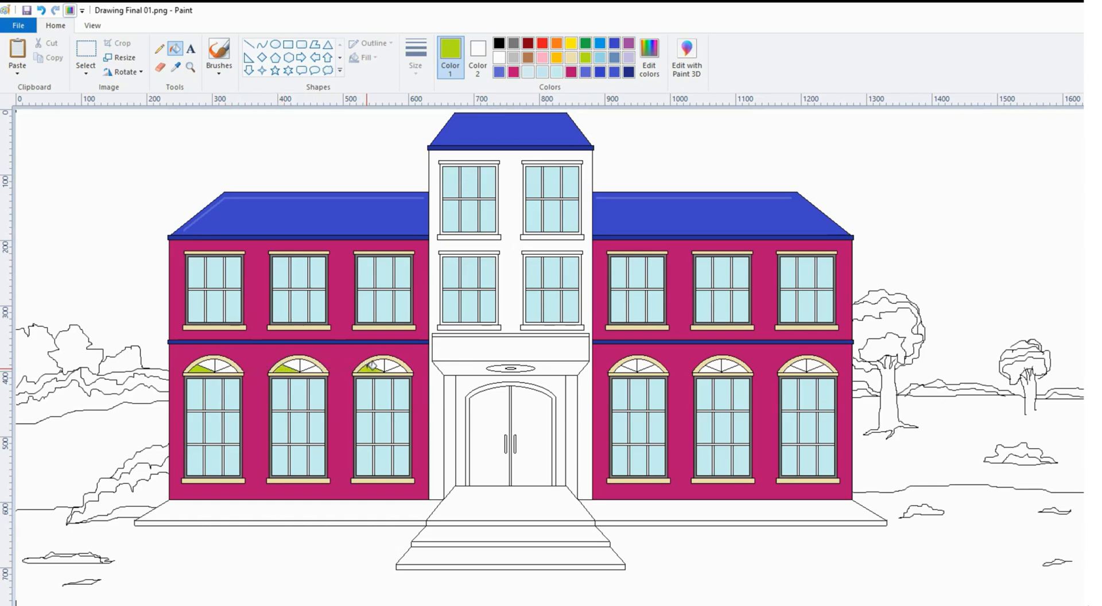
left_click(629, 370)
left_click(710, 369)
Step: Fill the second pane from the left in each arched fanlight with light pink
left_click(543, 58)
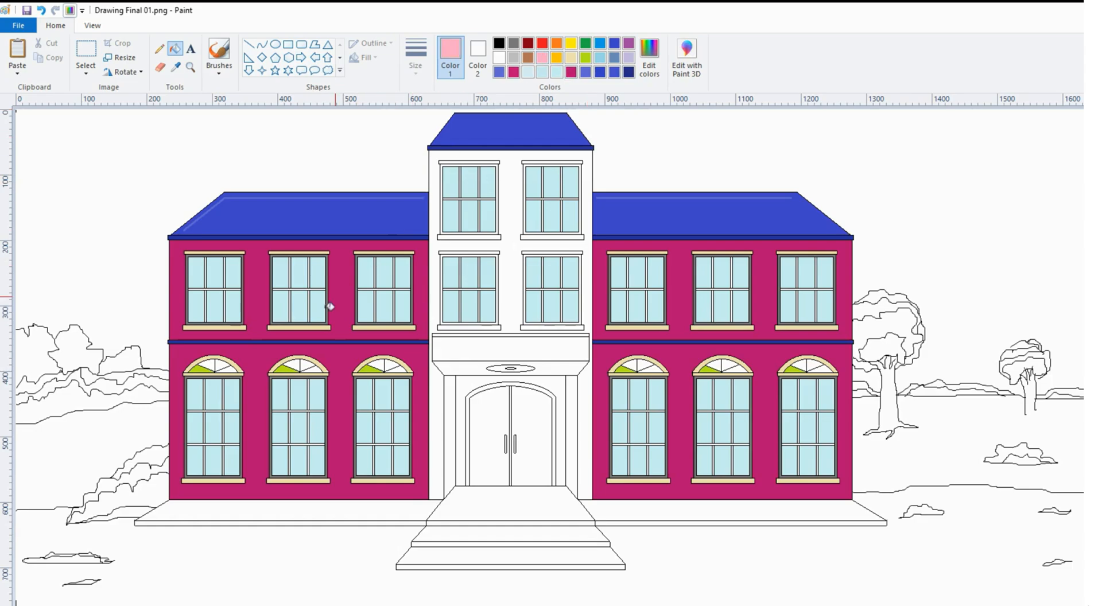
left_click(209, 362)
left_click(291, 364)
left_click(377, 364)
left_click(631, 366)
left_click(716, 366)
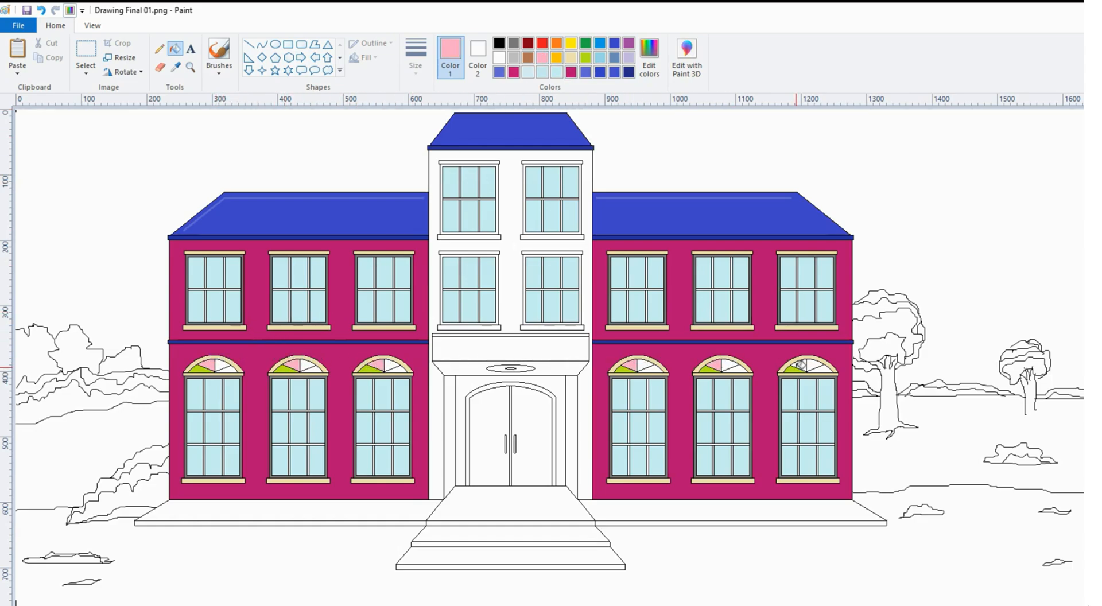
Step: Fill the third pane from the left in each arched fanlight with light blue
left_click(600, 59)
left_click(222, 362)
left_click(310, 365)
left_click(391, 365)
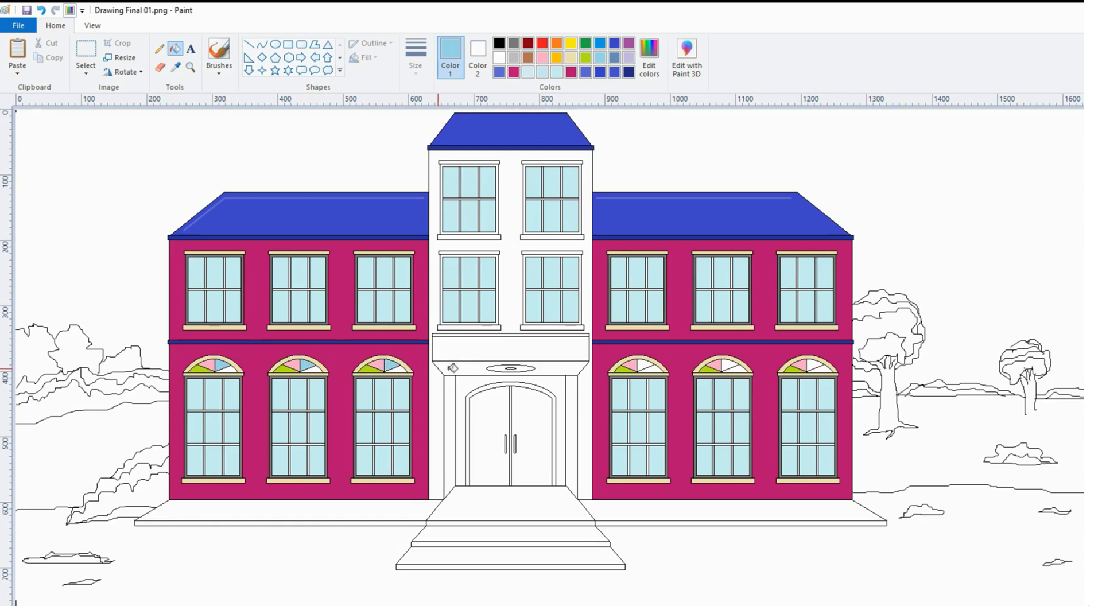
left_click(646, 366)
left_click(730, 365)
left_click(816, 362)
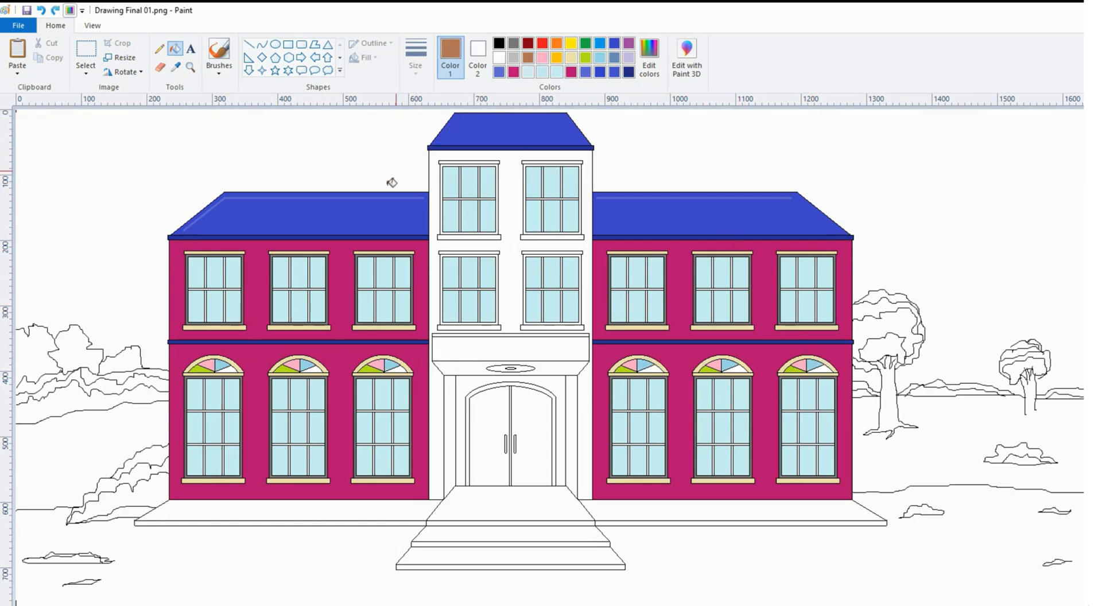
Step: Fill the rightmost pane of each arched fanlight with brown
left_click(237, 368)
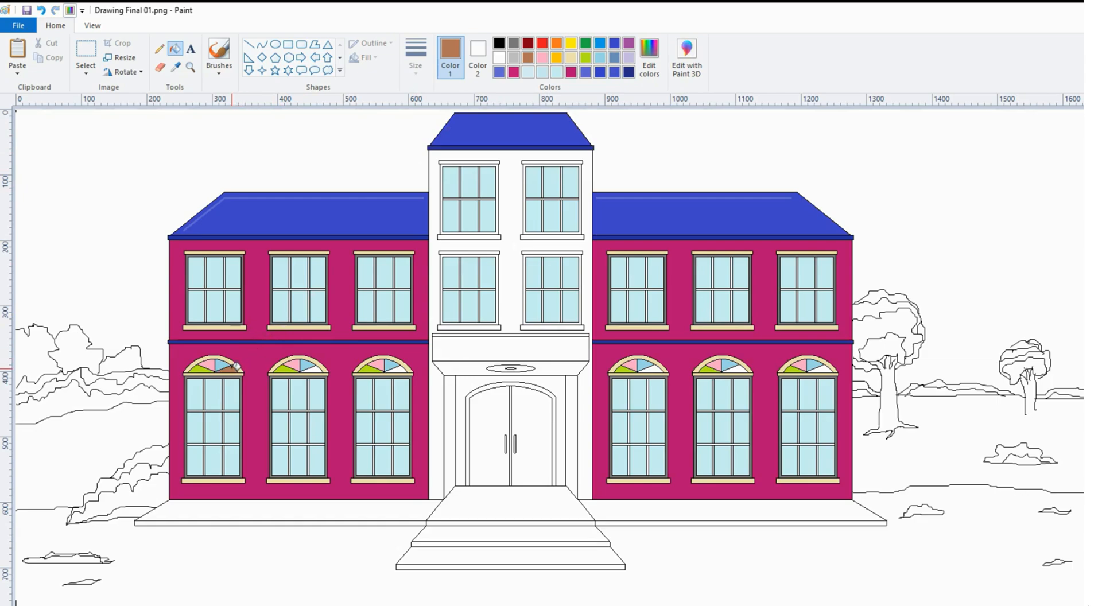
left_click(319, 368)
left_click(403, 367)
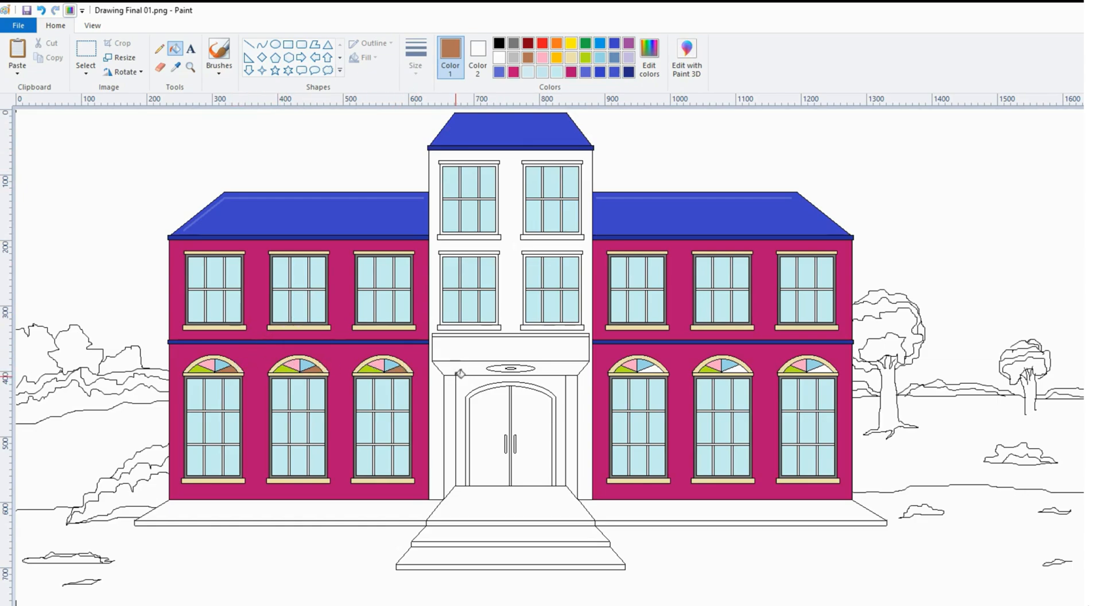
left_click(659, 368)
left_click(744, 368)
left_click(827, 367)
Step: Fill both entrance door leaves with brown and the arched door frame with a darker brown (RGB 149, 74, 49)
left_click(498, 432)
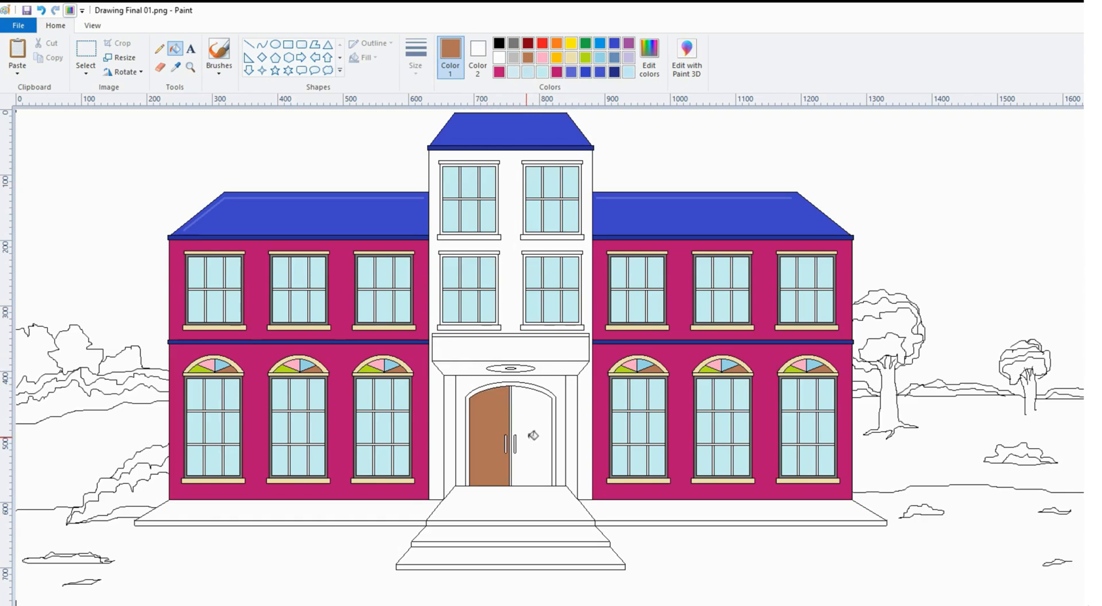
left_click(539, 435)
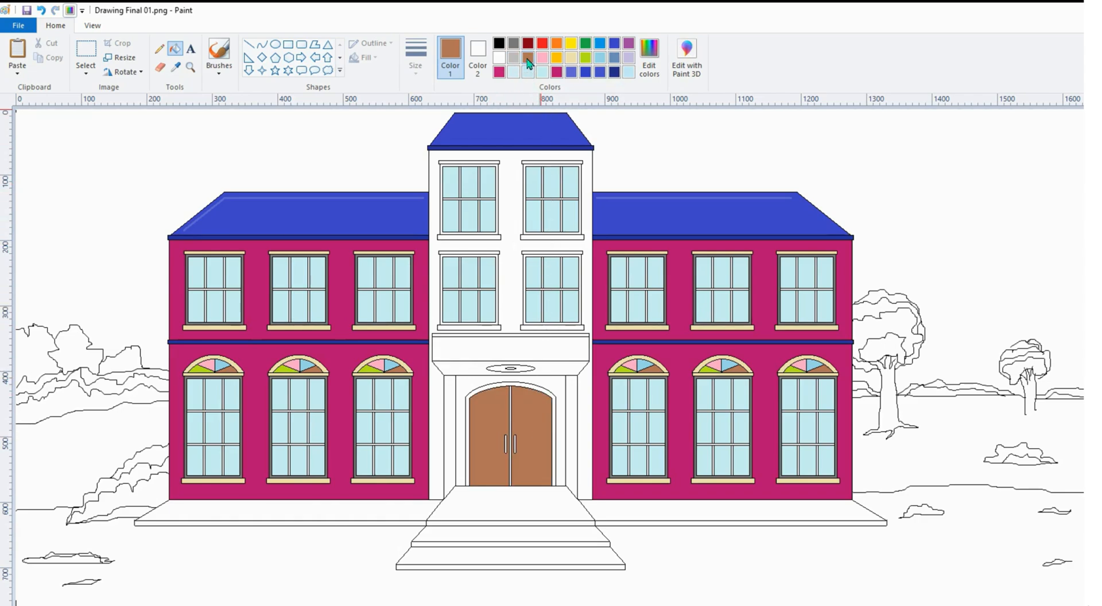
left_click(655, 54)
left_click_drag(767, 314, 767, 333)
mouse_move(638, 331)
left_mouse_down()
mouse_move(643, 322)
mouse_move(636, 333)
left_mouse_up()
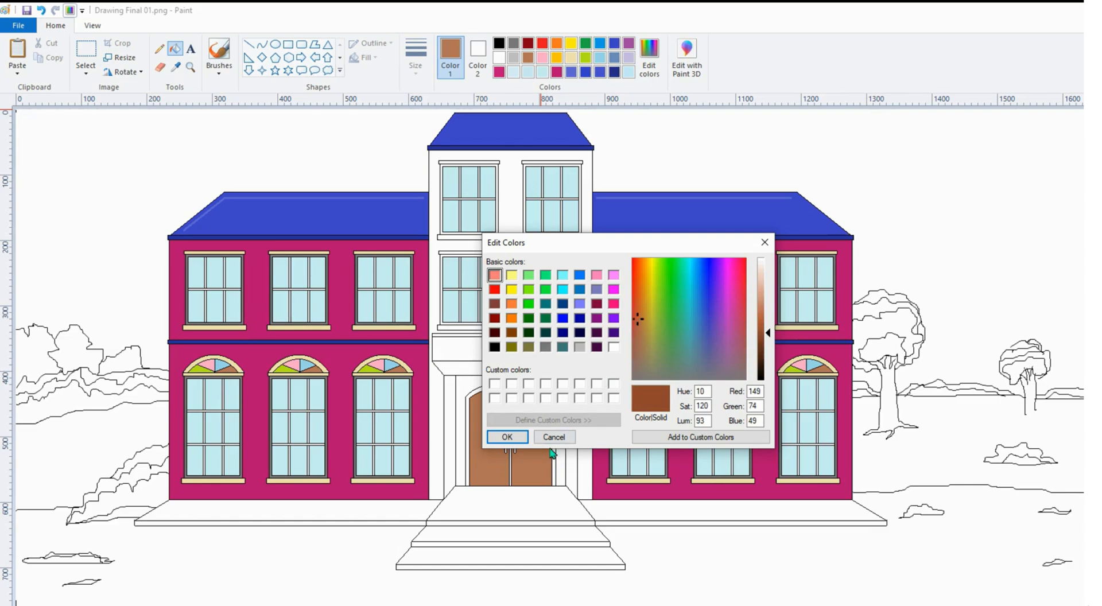
left_click(507, 437)
left_click(475, 392)
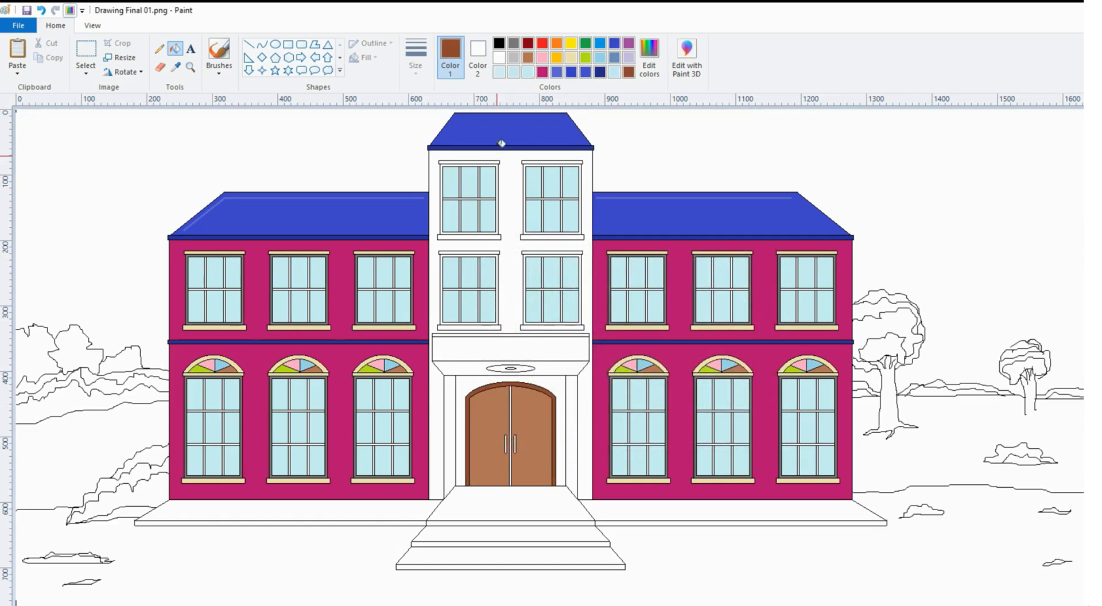
Step: Fill the narrow strip between the two door leaves with the custom dark brown
left_click(513, 57)
left_click(628, 72)
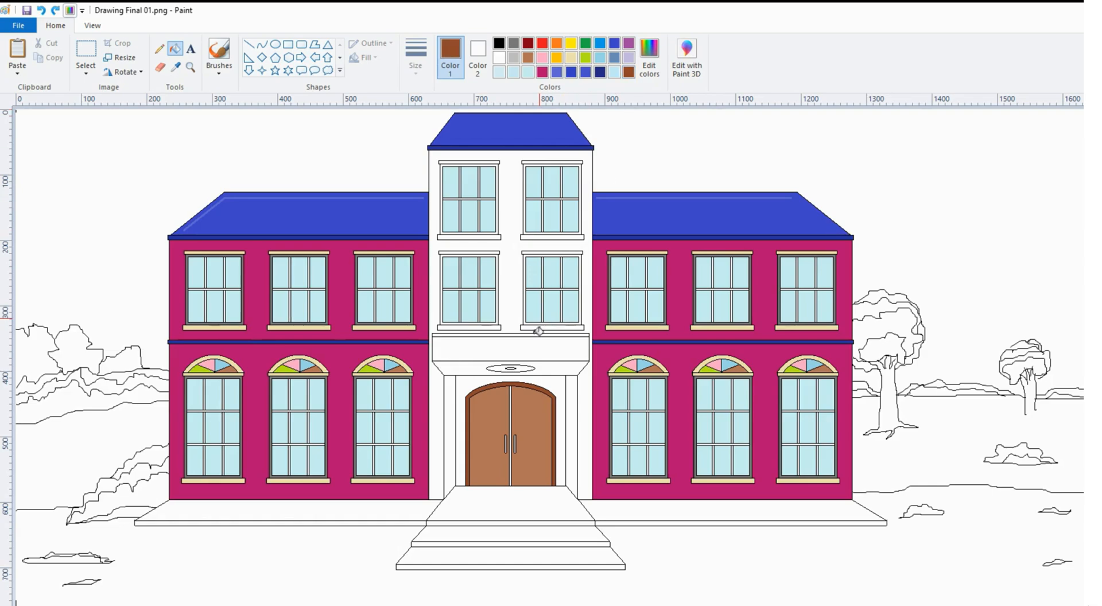
left_click(512, 396)
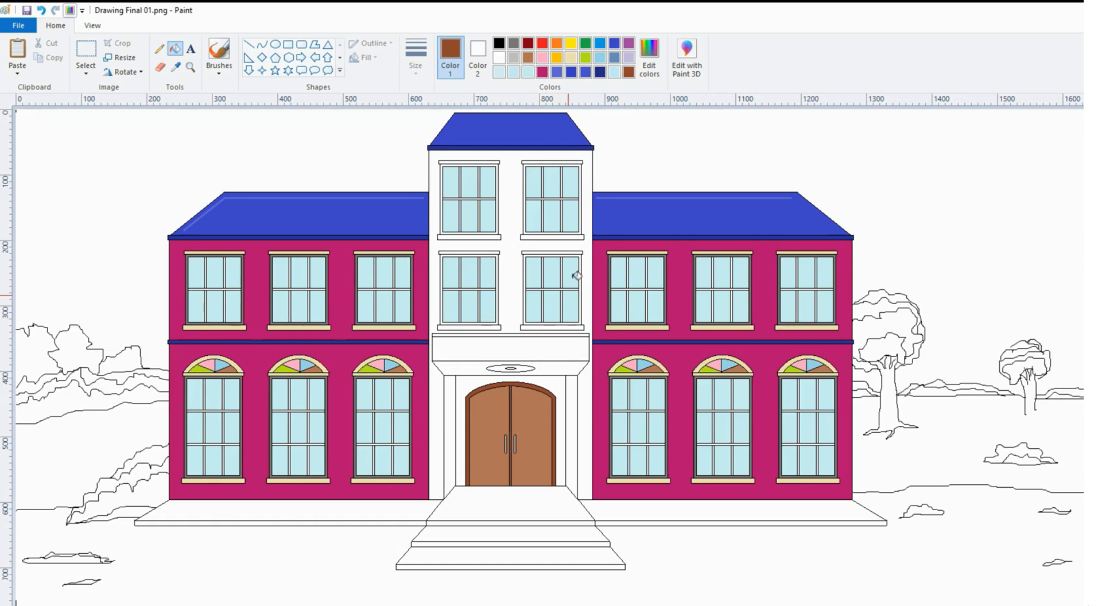
Step: Fill the entrance canopy's front with lime green and its underside with a darker green (RGB 130, 167, 18)
left_click(587, 59)
left_click(484, 349)
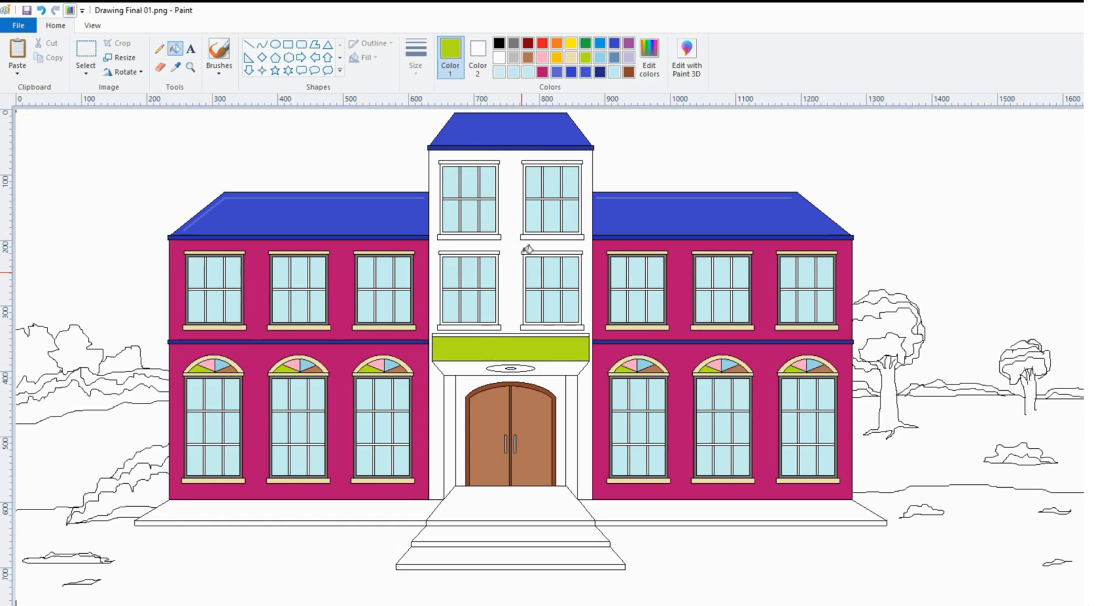
left_click(649, 54)
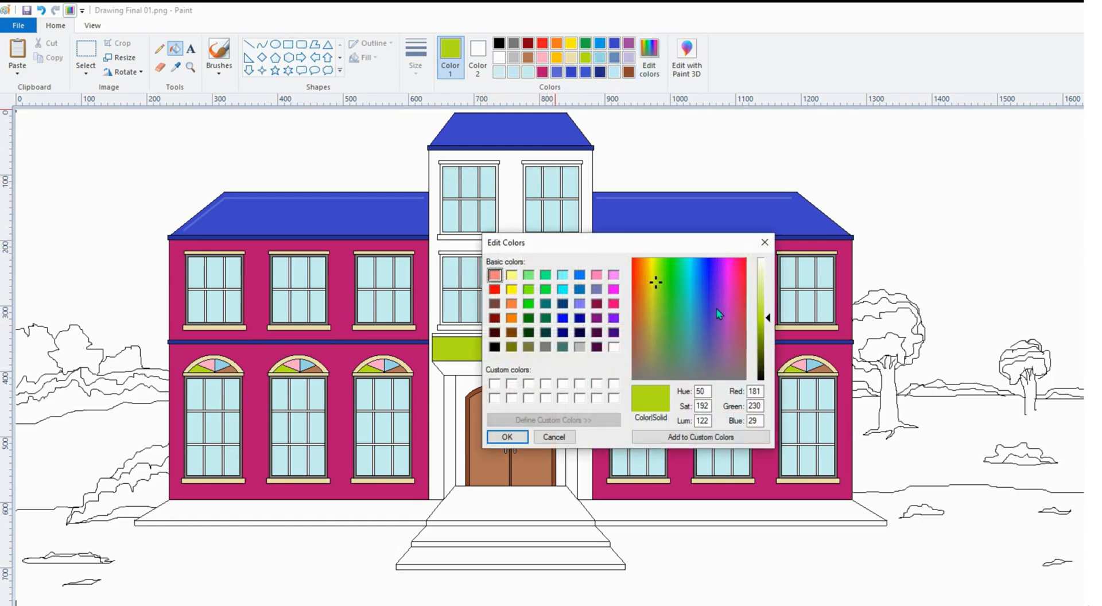
left_click_drag(768, 319, 770, 343)
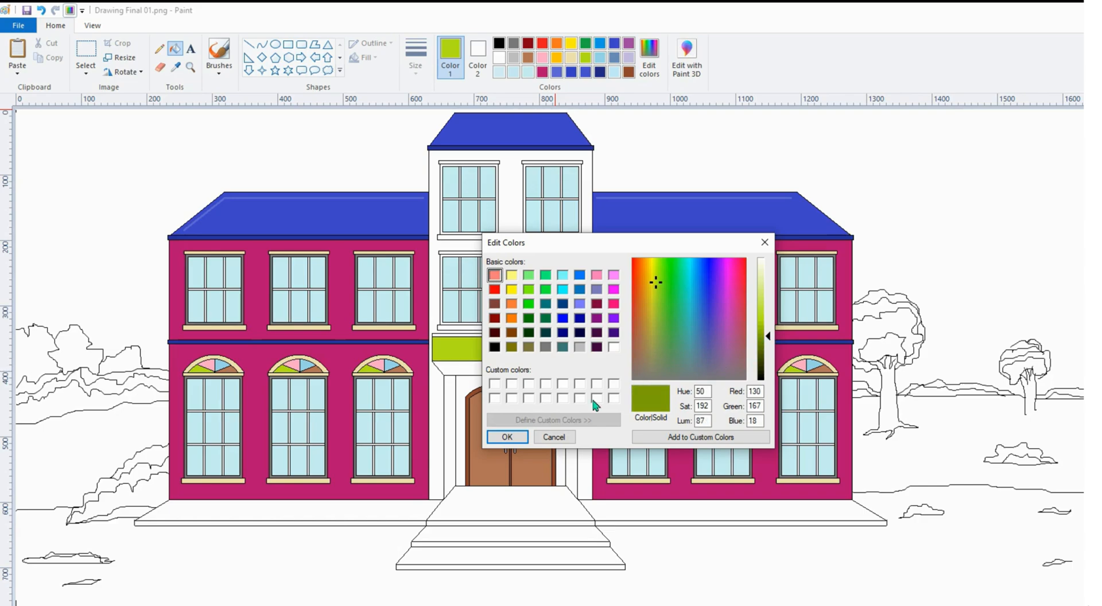
left_click(507, 437)
left_click(468, 370)
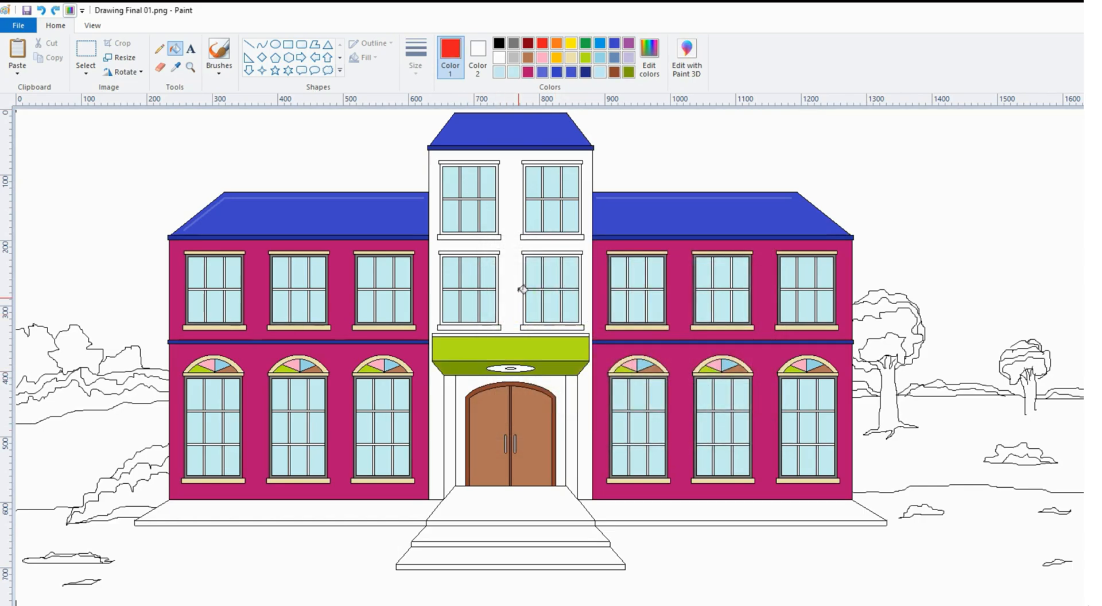
Step: Fill the oval lamp under the canopy with light grey and the wall around the entrance door with purple
left_click(514, 58)
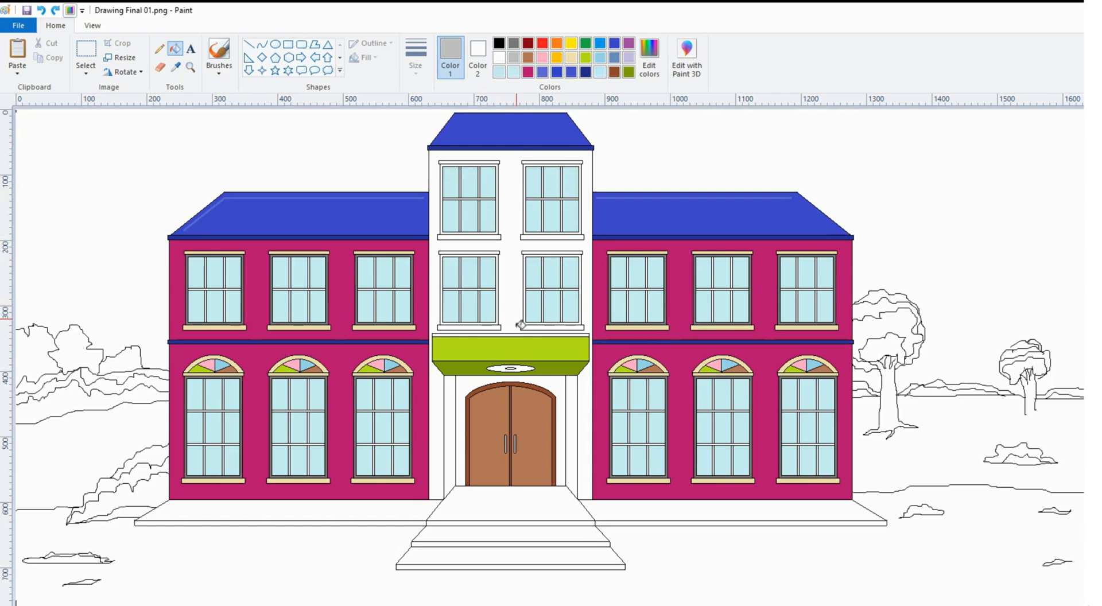
left_click(520, 368)
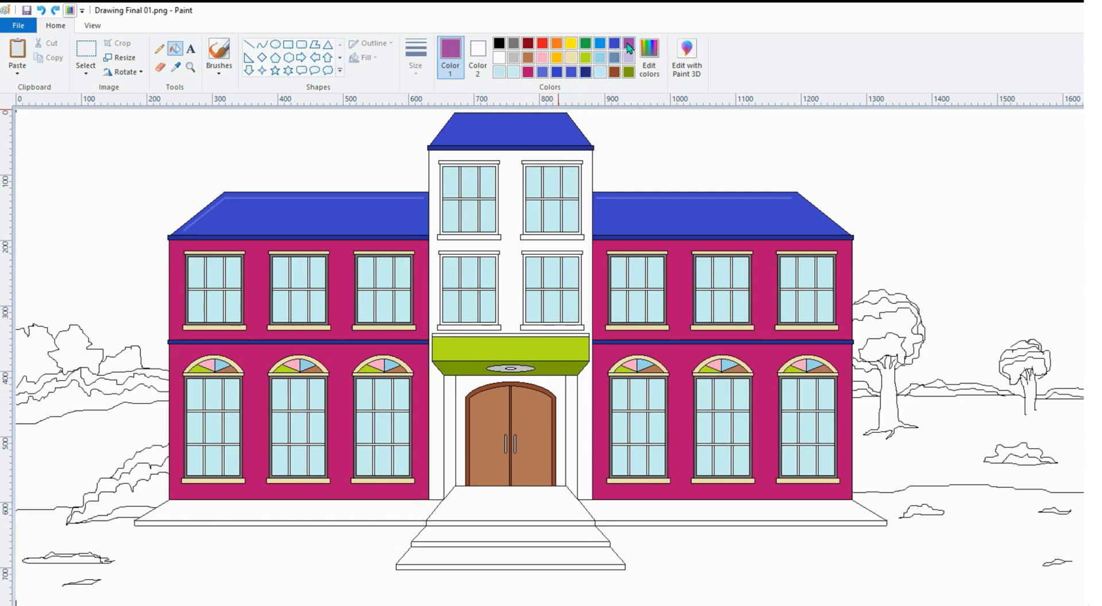
left_click(469, 382)
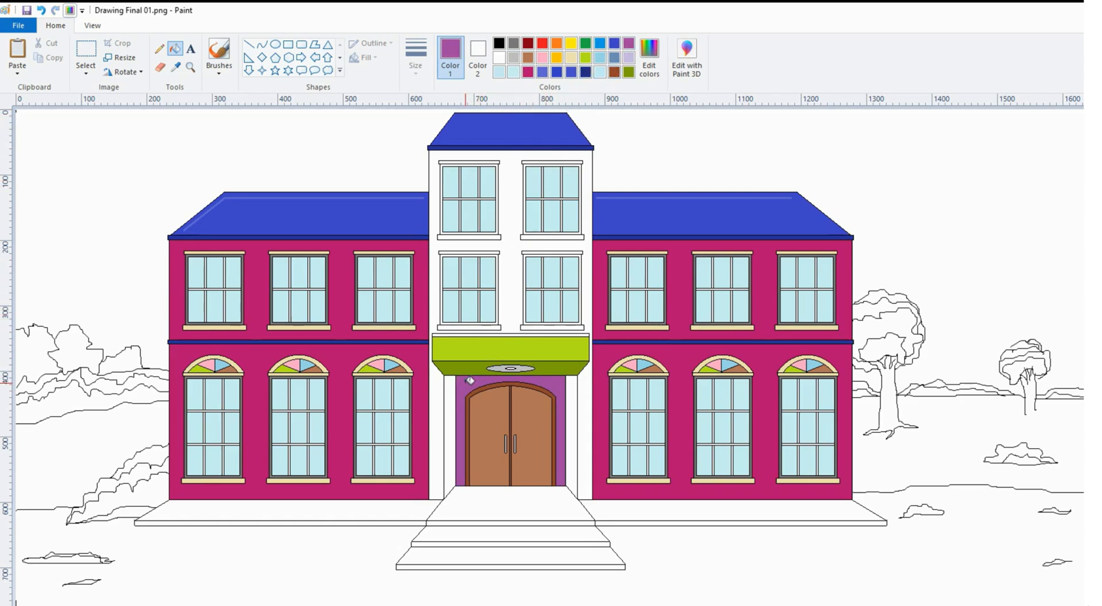
Step: Mix a darker purple (RGB 135, 61, 135) and fill the side walls on both sides of the entrance recess
left_click(649, 55)
left_click_drag(771, 323, 770, 337)
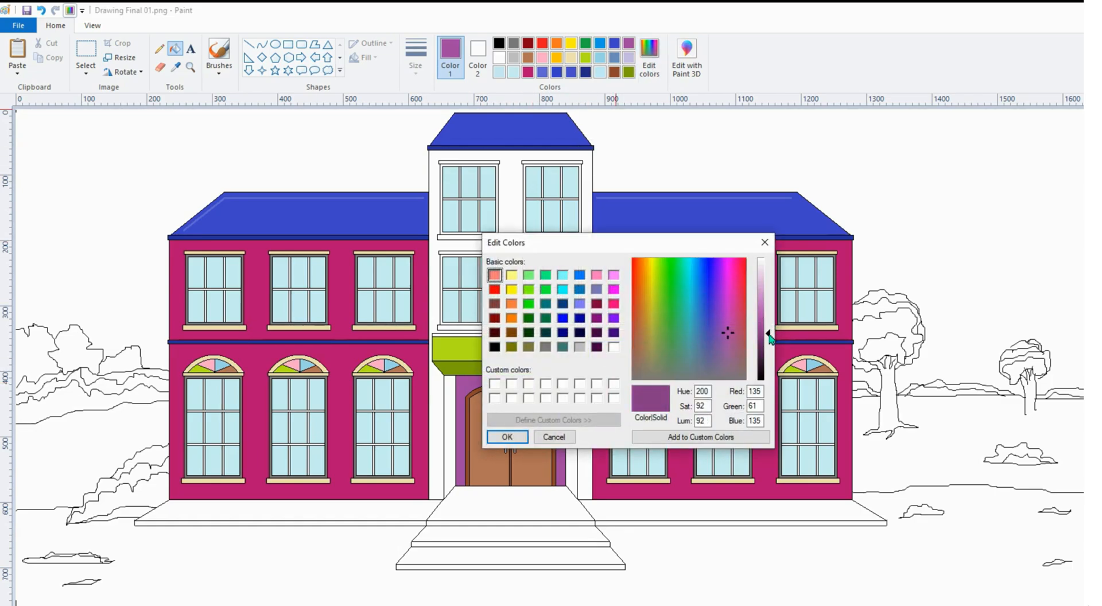
left_click(507, 437)
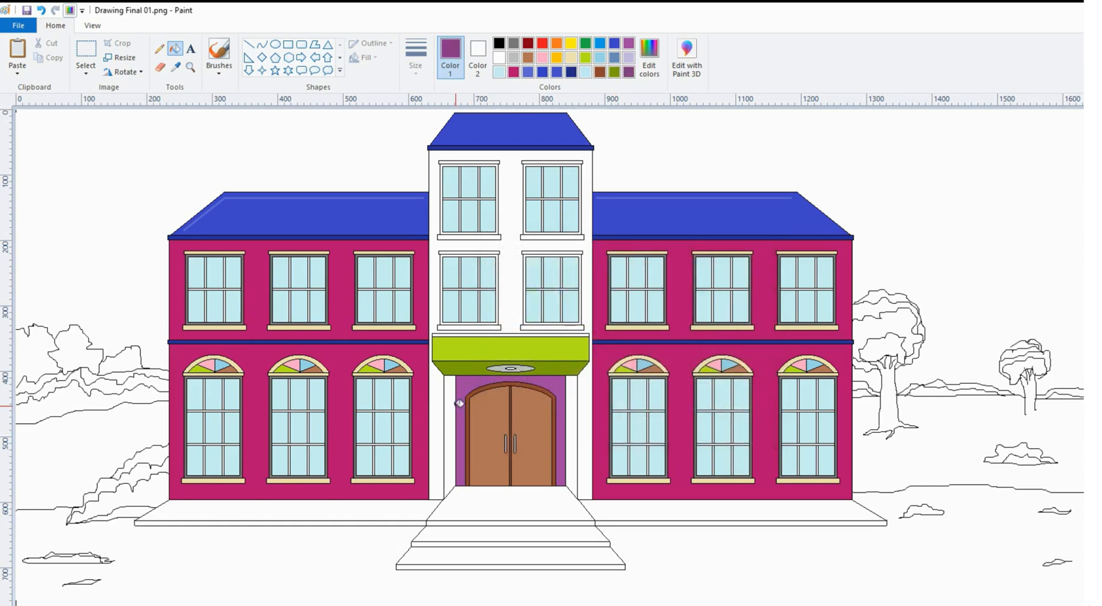
left_click(456, 403)
left_click(572, 410)
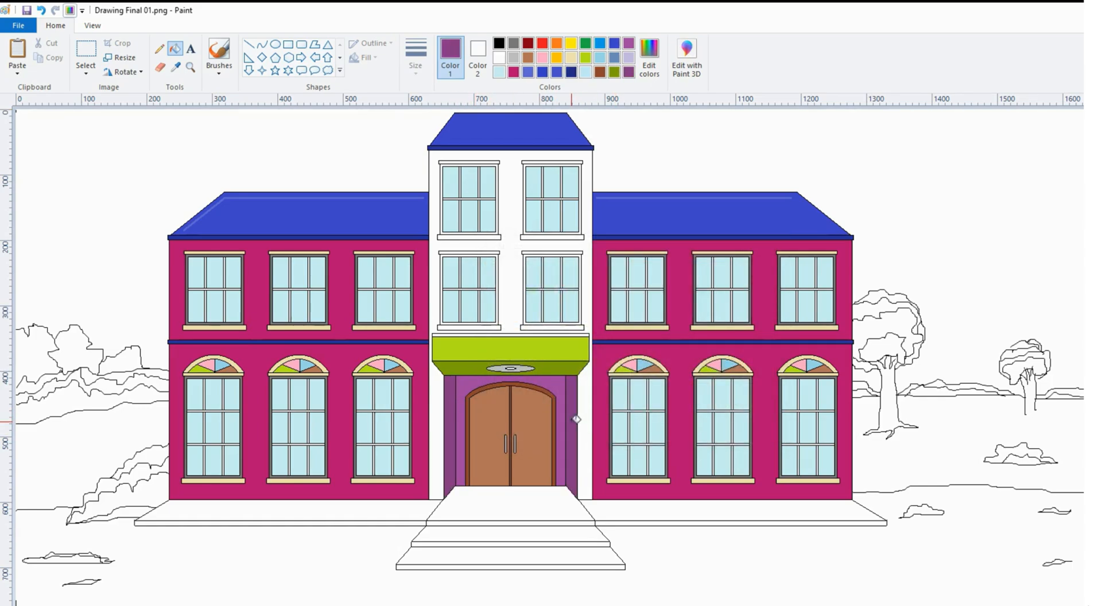
Step: Fill the lintels and sills of the four tower windows with beige
left_click(571, 57)
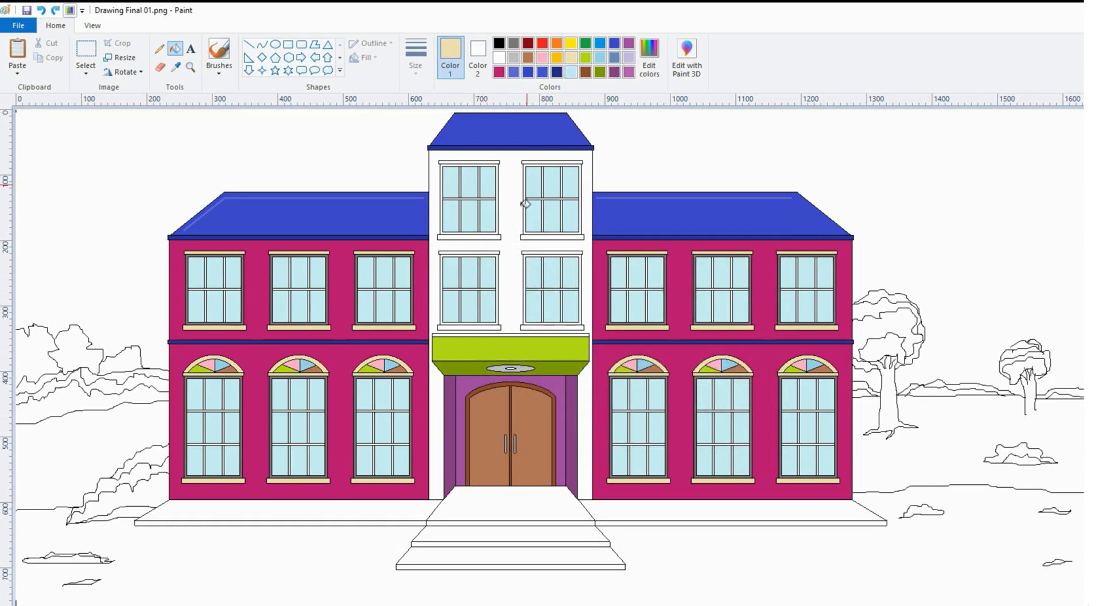
left_click(462, 326)
left_click(550, 327)
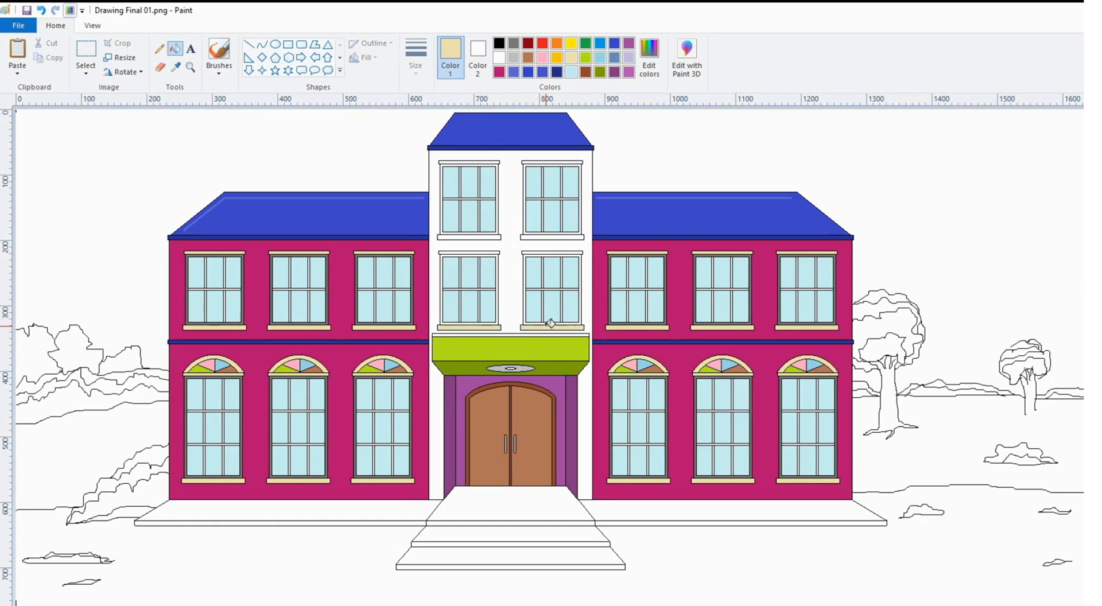
left_click(474, 252)
left_click(540, 251)
left_click(496, 235)
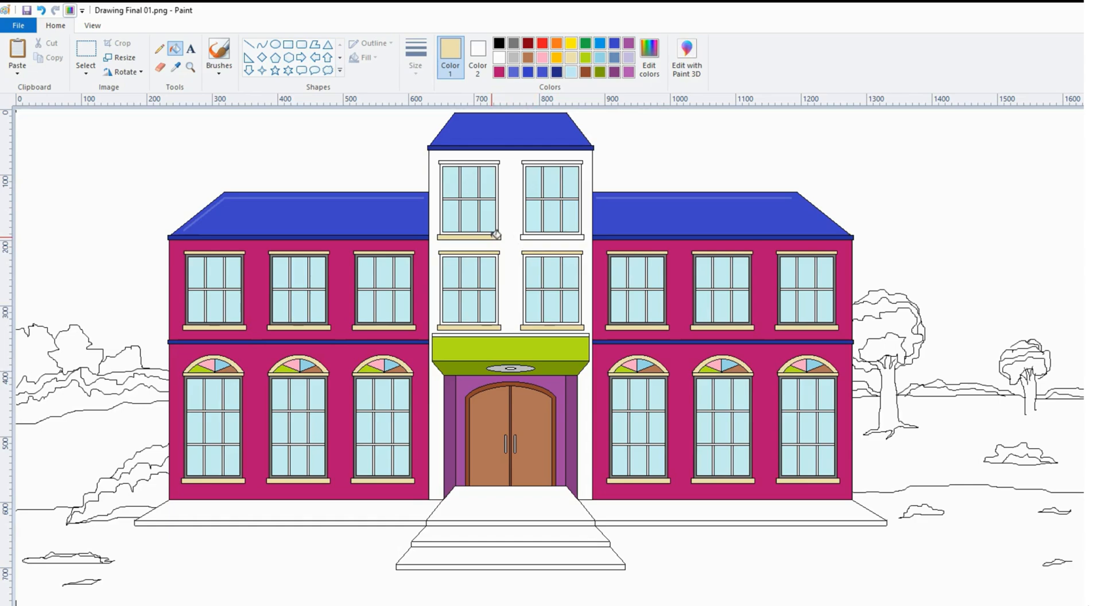
left_click(537, 236)
left_click(498, 162)
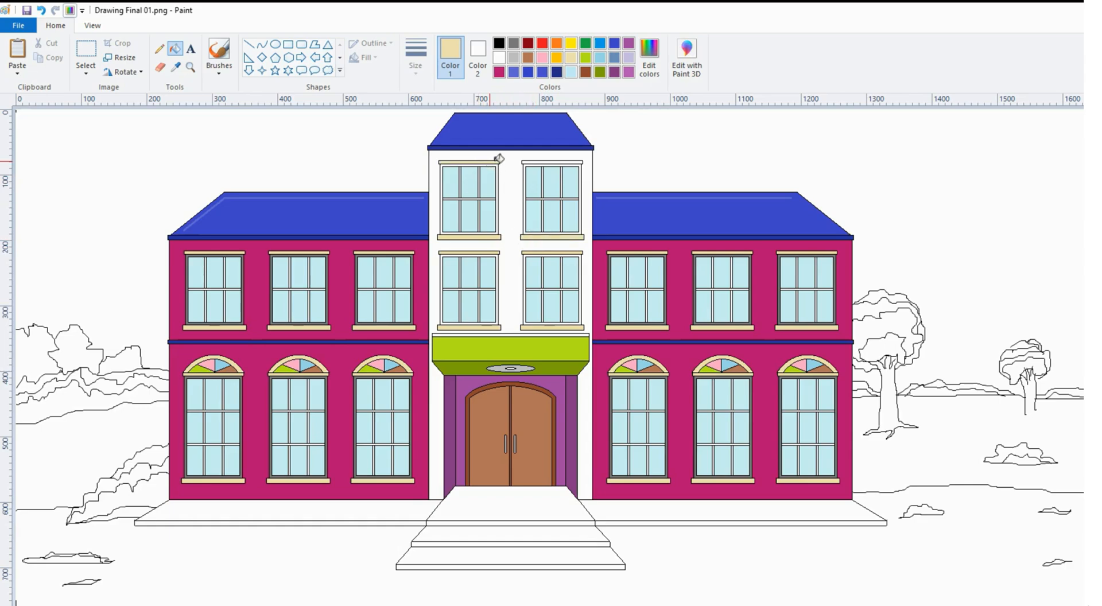
left_click(543, 161)
Step: Fill the four tower windows' outer frames with dark grey and the tower wall with gold
left_click(512, 45)
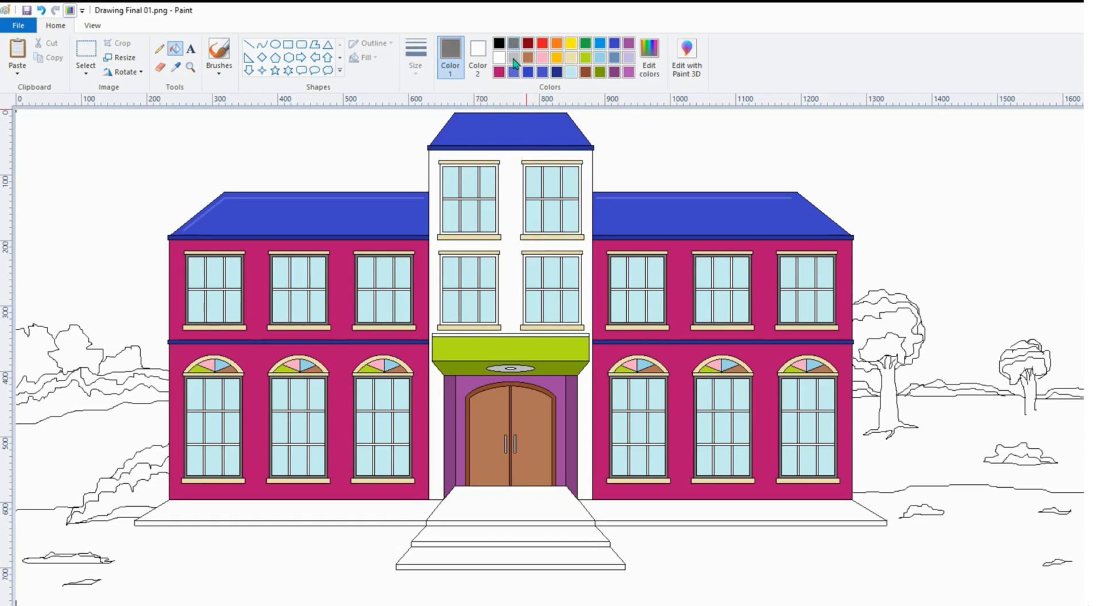
left_click(499, 166)
left_click(528, 167)
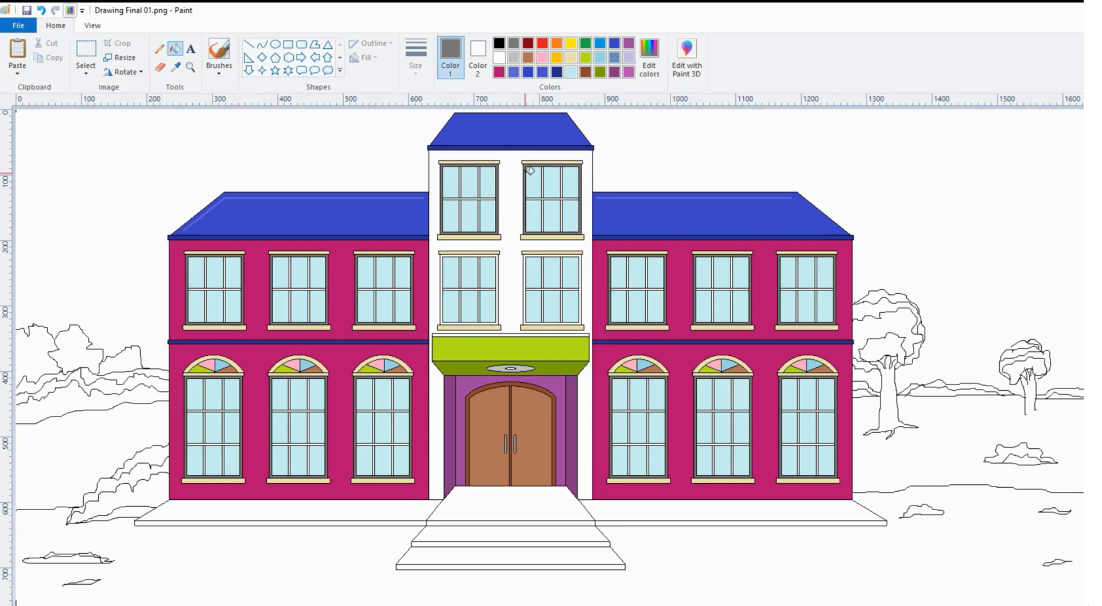
left_click(501, 261)
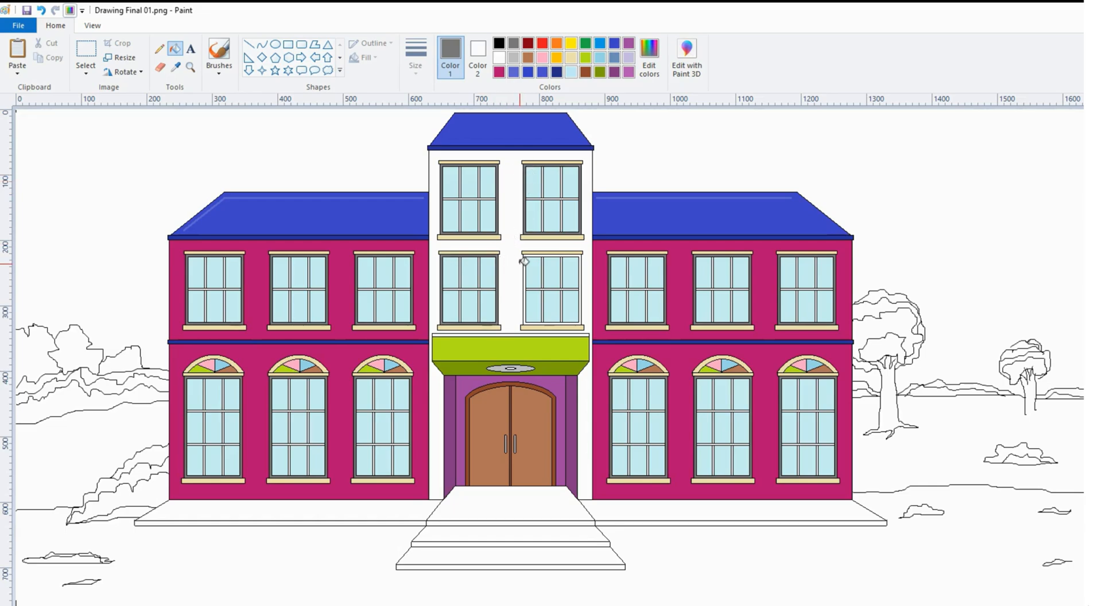
left_click(524, 263)
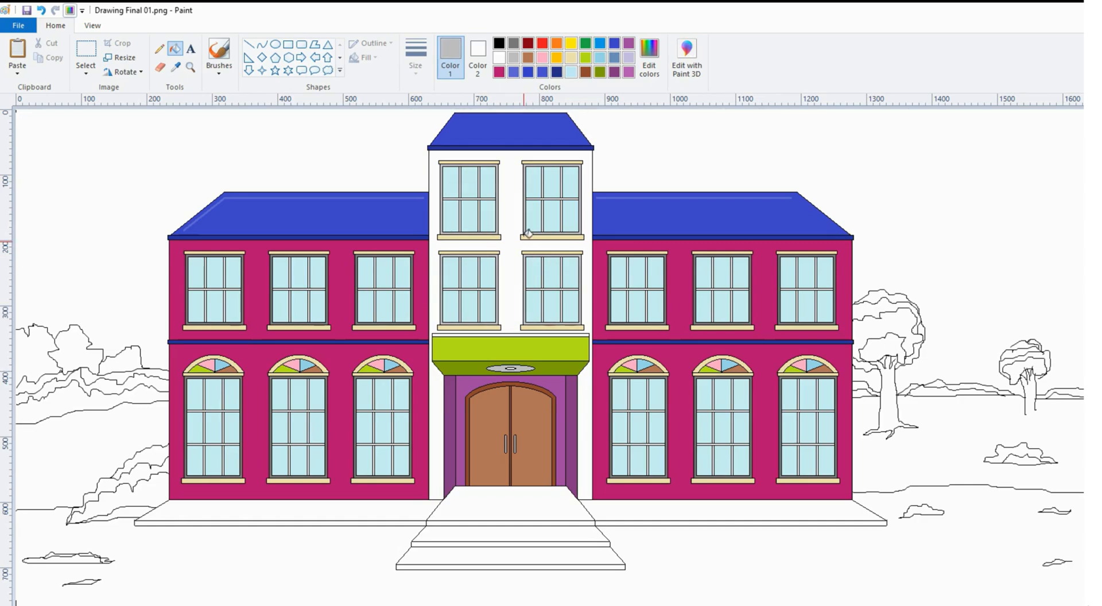
left_click(556, 57)
left_click(585, 158)
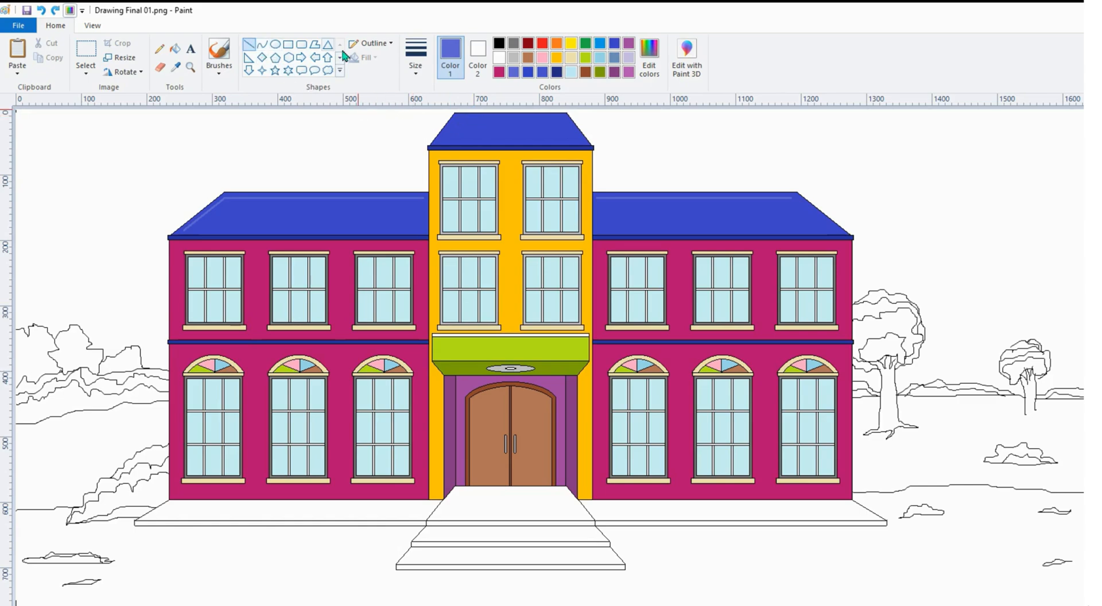
Step: Draw a lighter-blue highlight line in the second line width inside the tower roof's edge
left_click(416, 58)
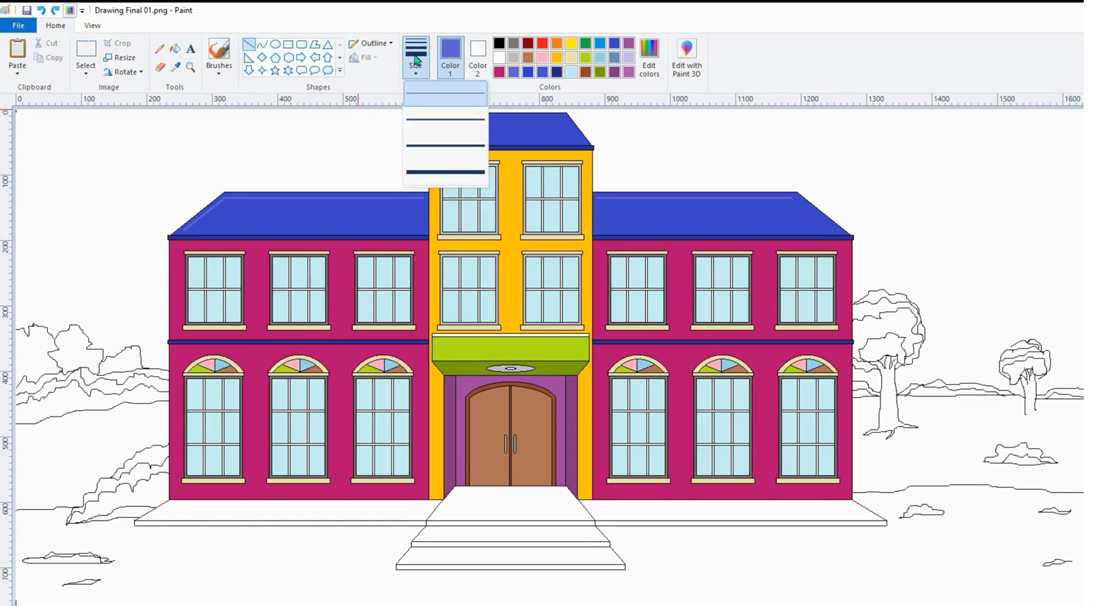
left_click(445, 119)
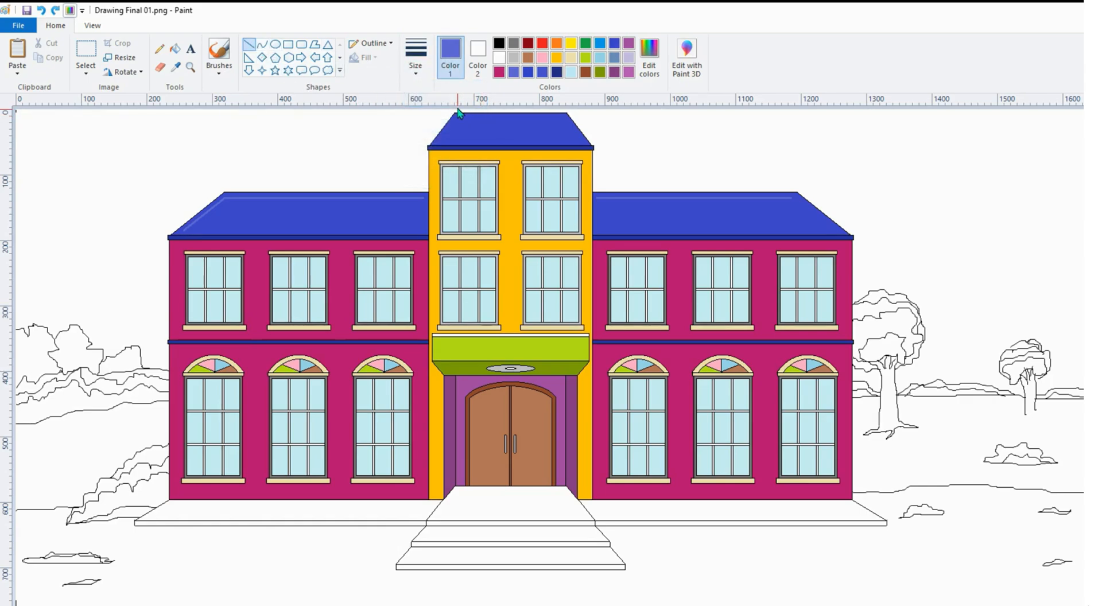
mouse_move(459, 116)
left_mouse_down()
mouse_move(564, 133)
mouse_move(440, 142)
left_mouse_up()
Step: Draw thin lighter-blue highlight lines along the wings' eaves and the bands between the two storeys
left_click(418, 58)
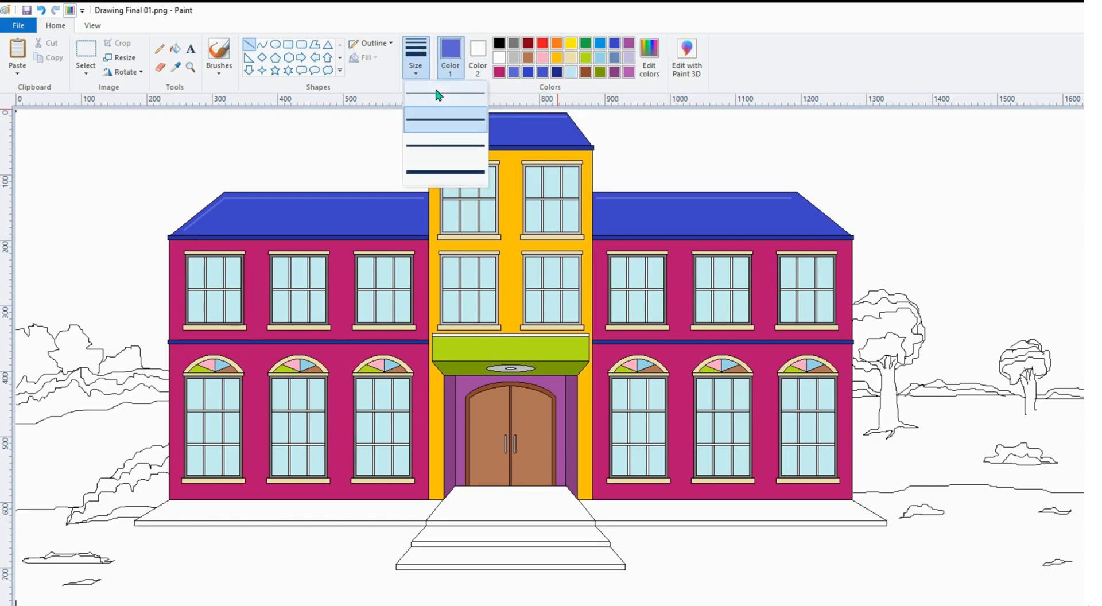
left_click(437, 112)
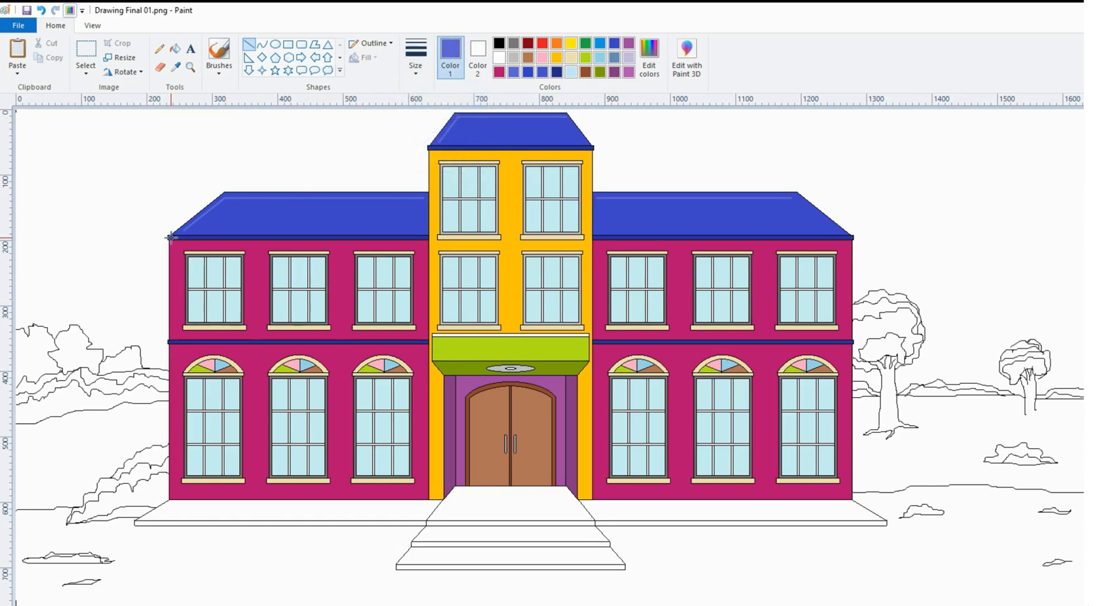
mouse_move(171, 237)
left_mouse_down()
mouse_move(405, 279)
mouse_move(843, 281)
left_mouse_up()
left_click_drag(171, 342, 424, 361)
left_click_drag(597, 341, 812, 364)
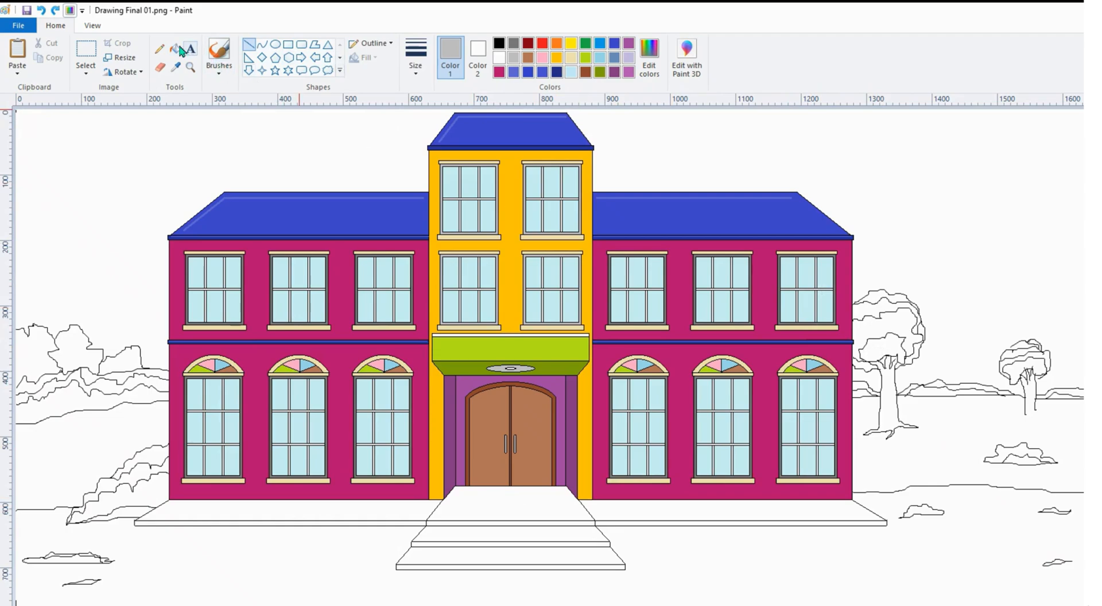
Step: Mix a light grey (RGB 214, 214, 214) and fill the top surfaces of the plinth and entrance steps
left_click(177, 50)
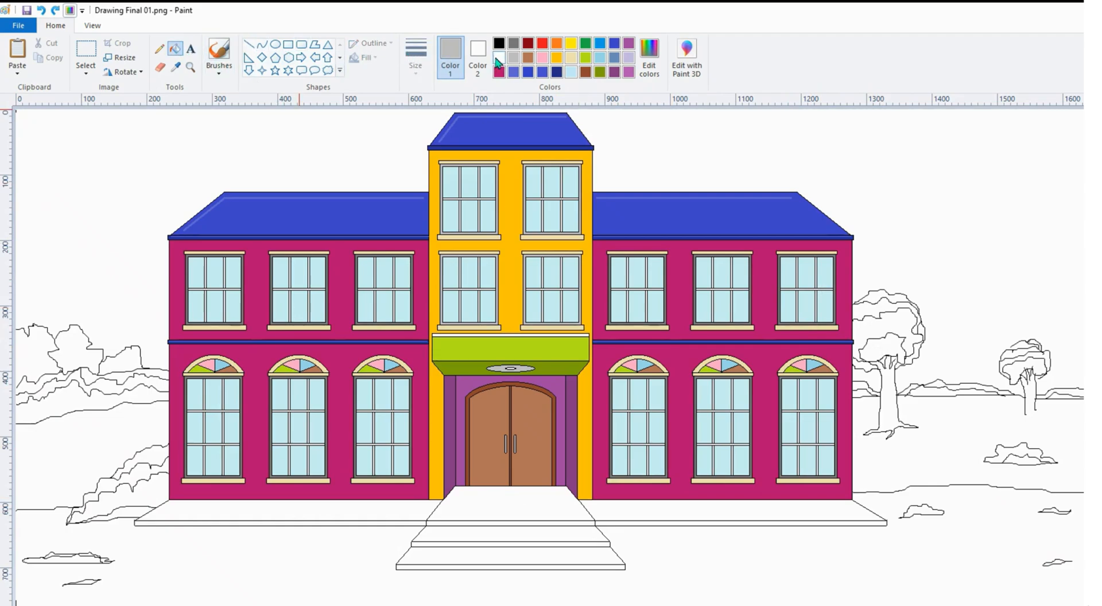
left_click(650, 57)
left_click_drag(767, 290, 770, 284)
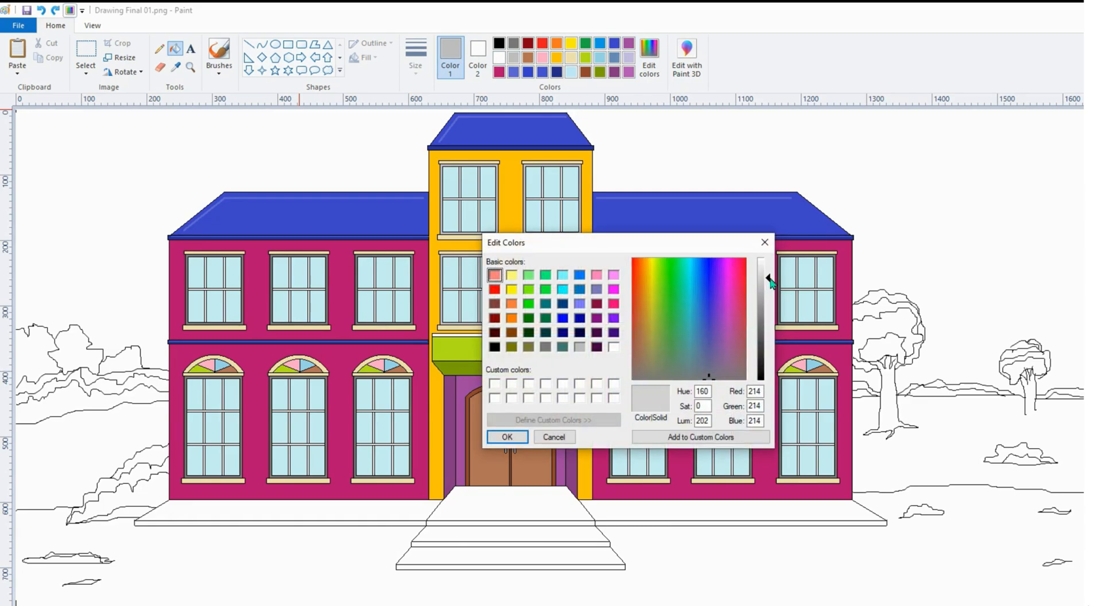
left_click(526, 439)
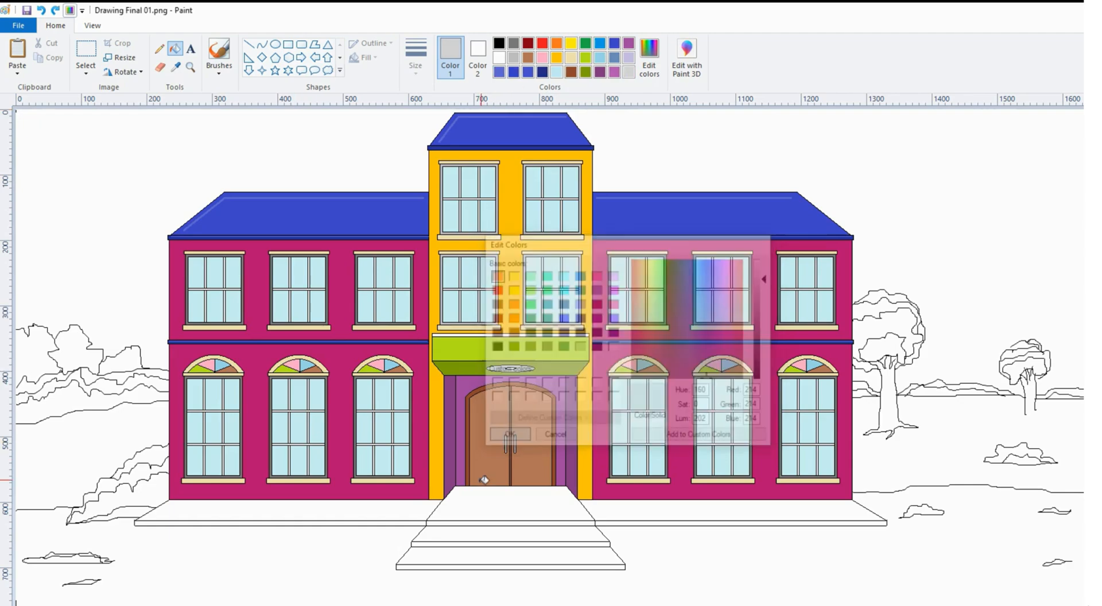
left_click(426, 508)
left_click(475, 507)
left_click(644, 509)
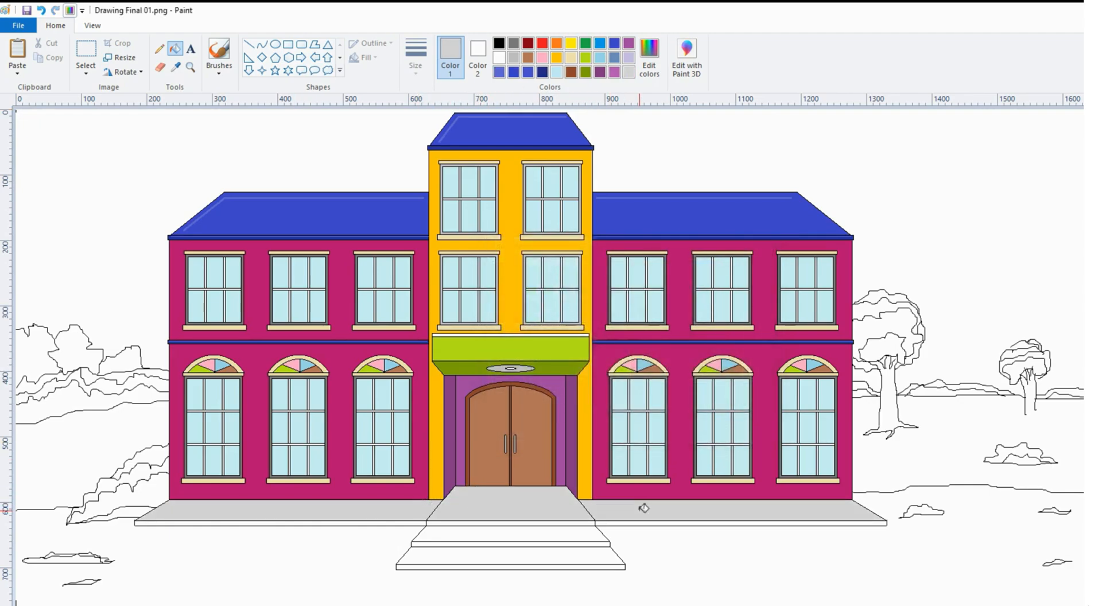
left_click(442, 537)
left_click(430, 560)
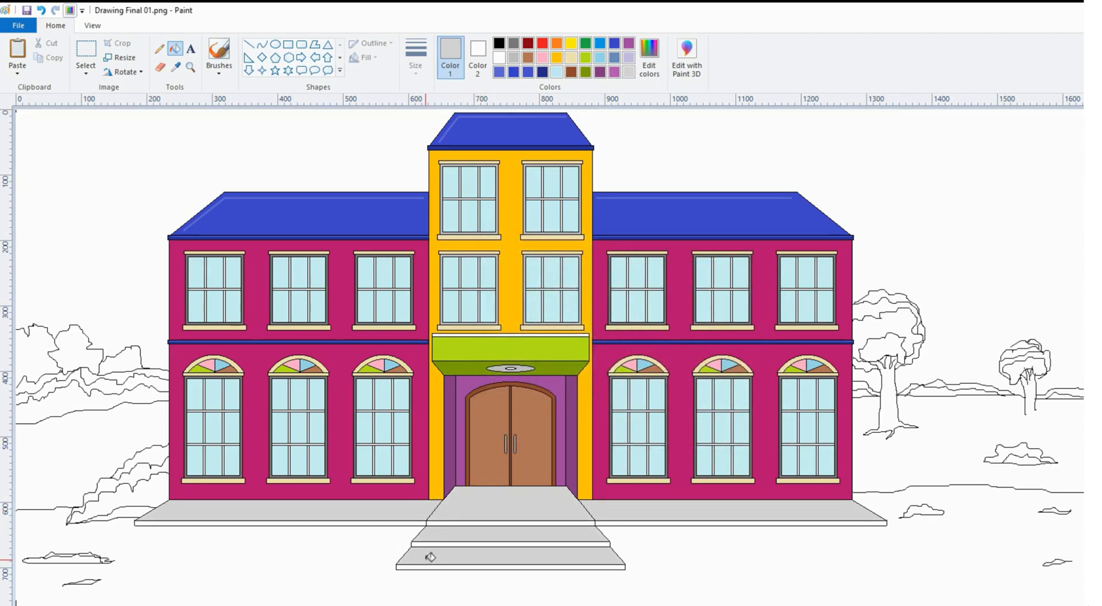
Step: Mix a slightly darker grey and fill the front edges of the plinth and entrance steps
left_click(661, 62)
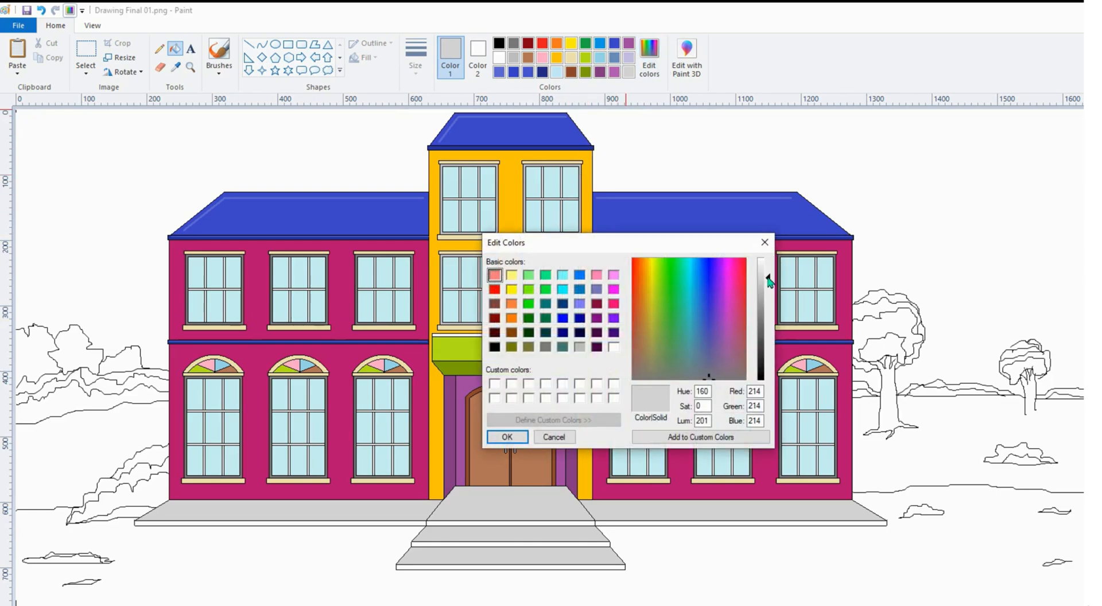
left_click_drag(769, 282, 769, 294)
left_click(507, 437)
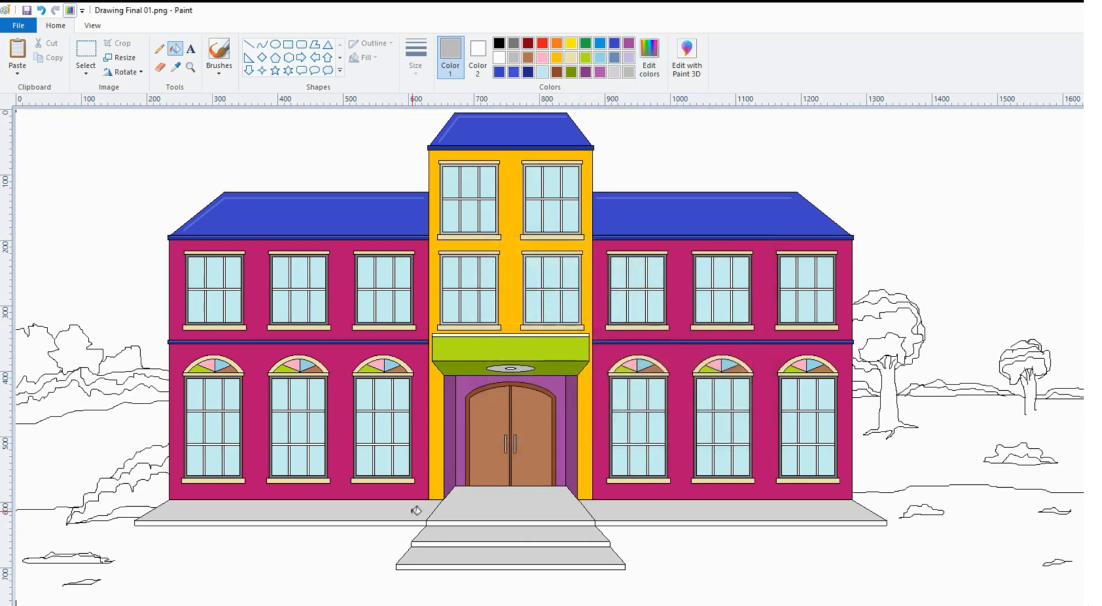
left_click(418, 521)
left_click(568, 519)
left_click(613, 520)
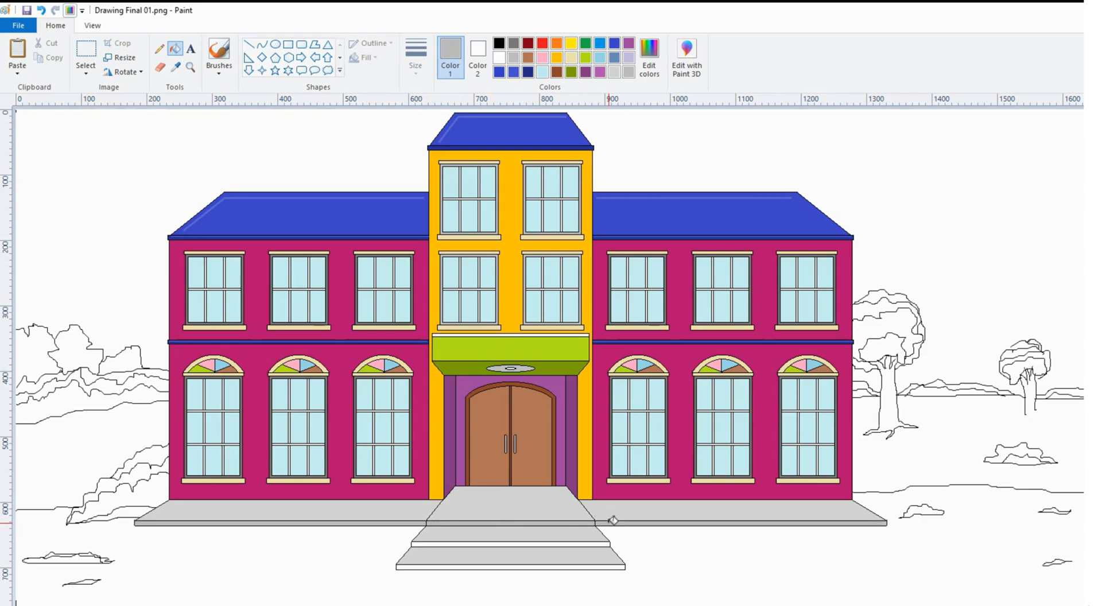
left_click(583, 543)
left_click(594, 567)
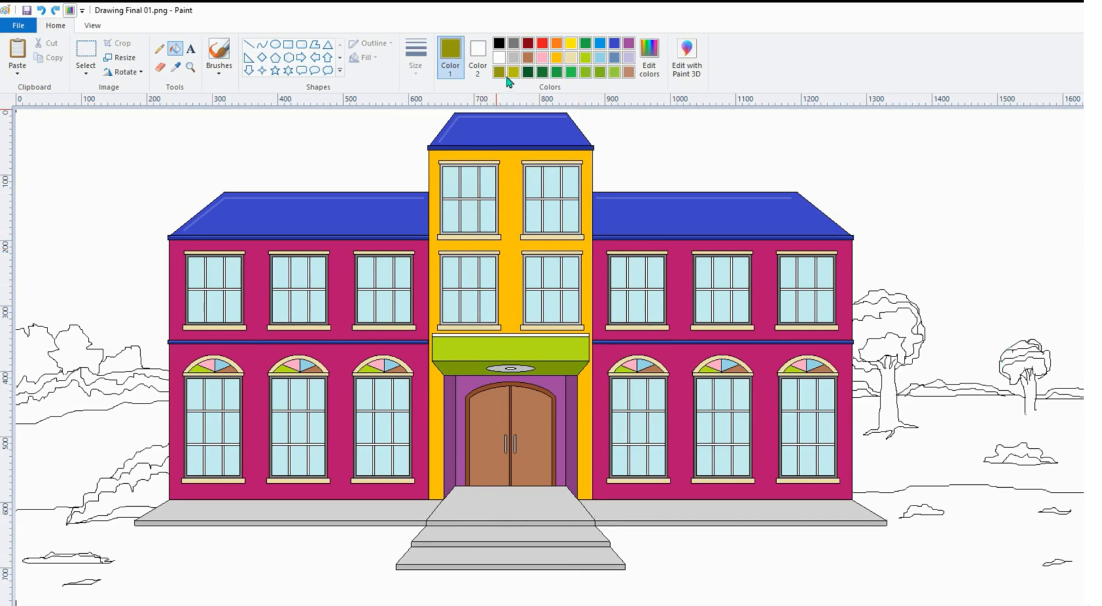
Step: Fill the foreground lawn with dark olive and the ground behind it on both sides with lighter yellow-olive
left_click(235, 564)
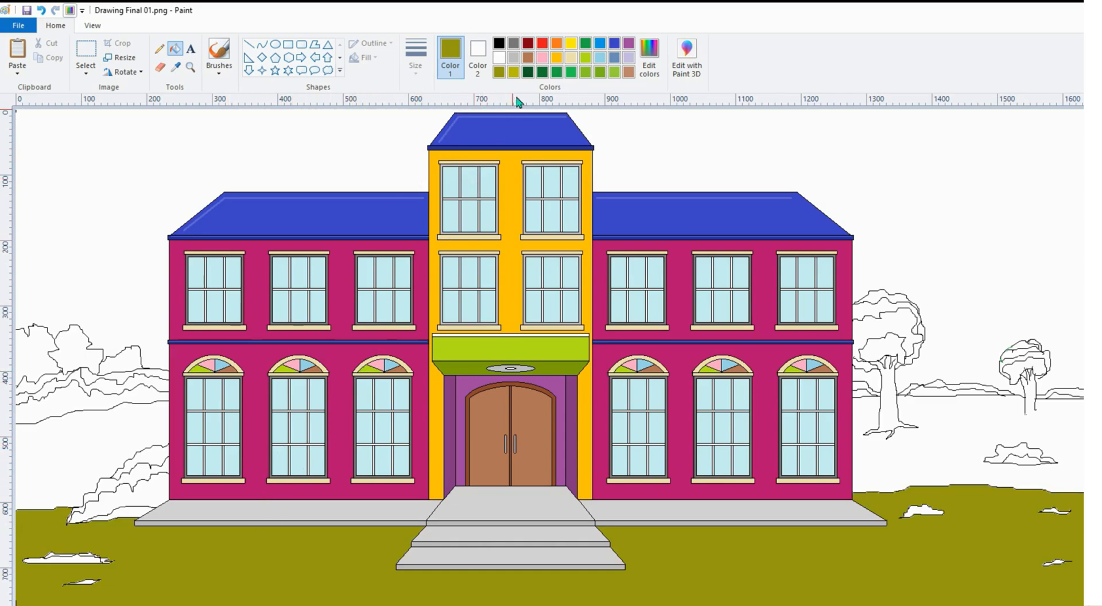
left_click(513, 71)
left_click(132, 434)
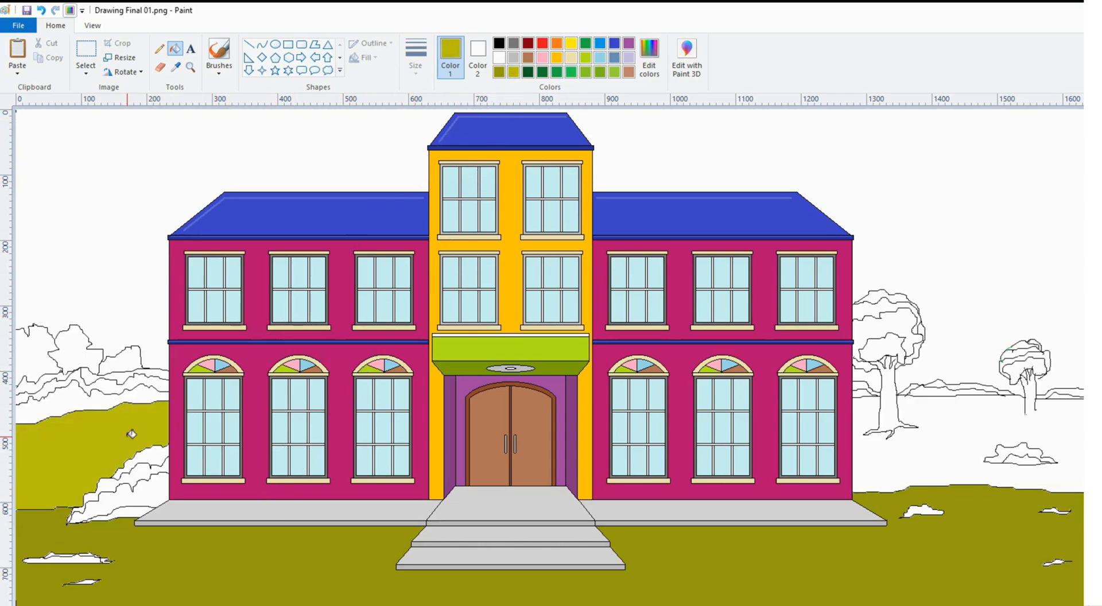
left_click(957, 453)
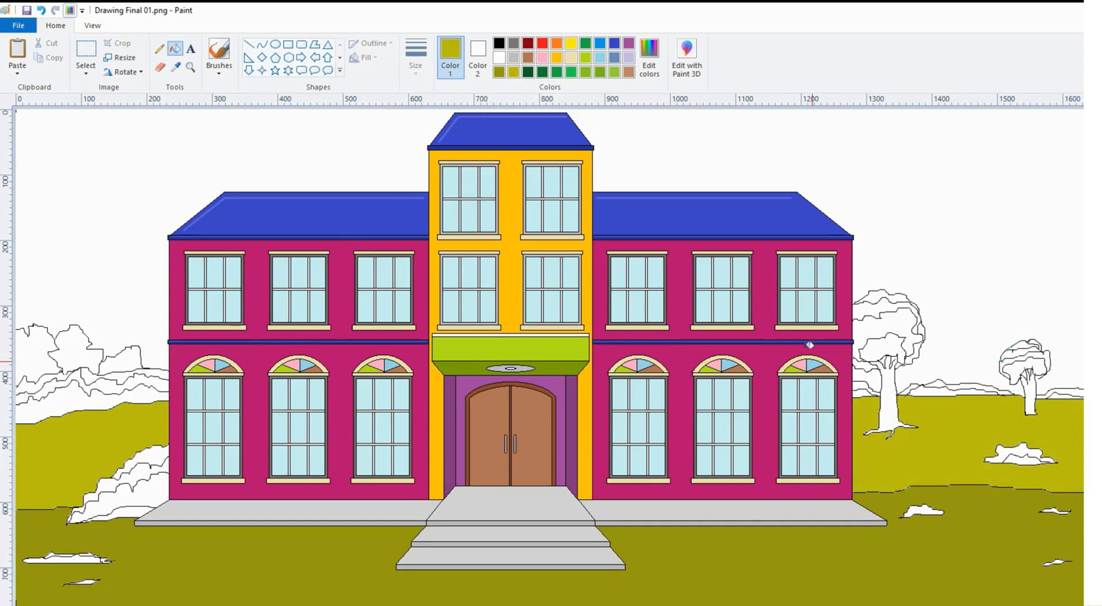
Step: Fill the lowest foliage layers of the bushes, both trees and the distant hedges with the darkest green
left_click(528, 73)
left_click(135, 506)
left_click(1033, 458)
left_click(1062, 394)
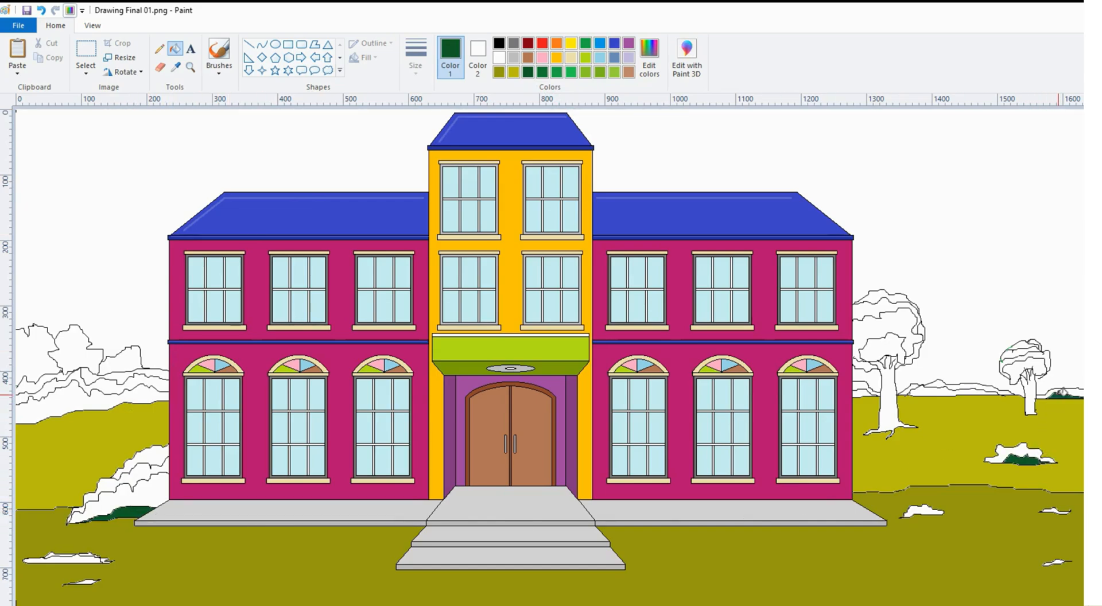
left_click(1023, 370)
left_click(968, 390)
left_click(884, 348)
left_click(864, 389)
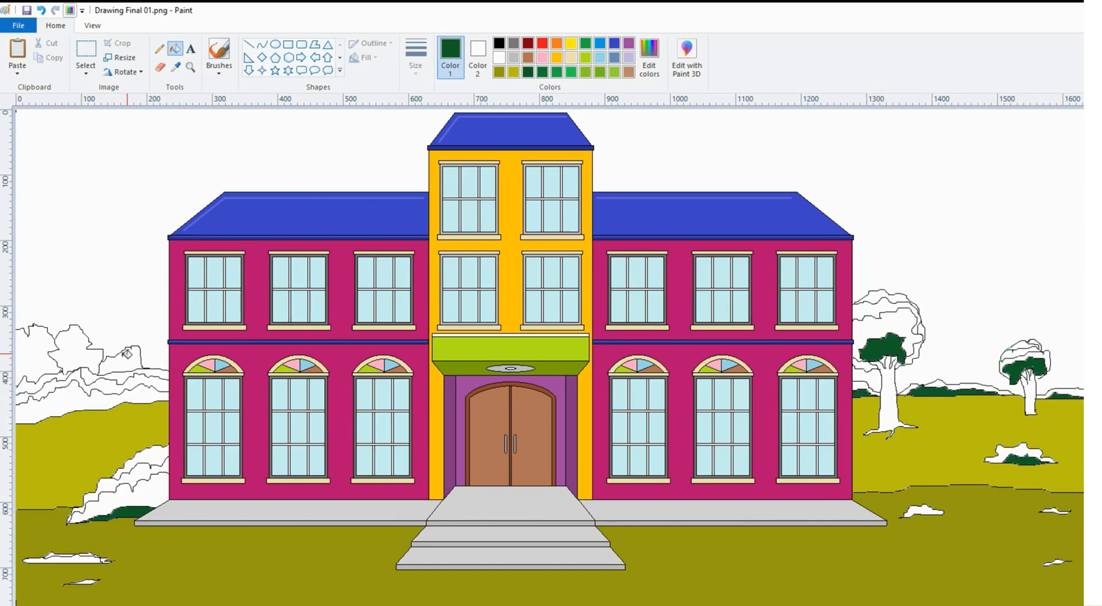
left_click(77, 396)
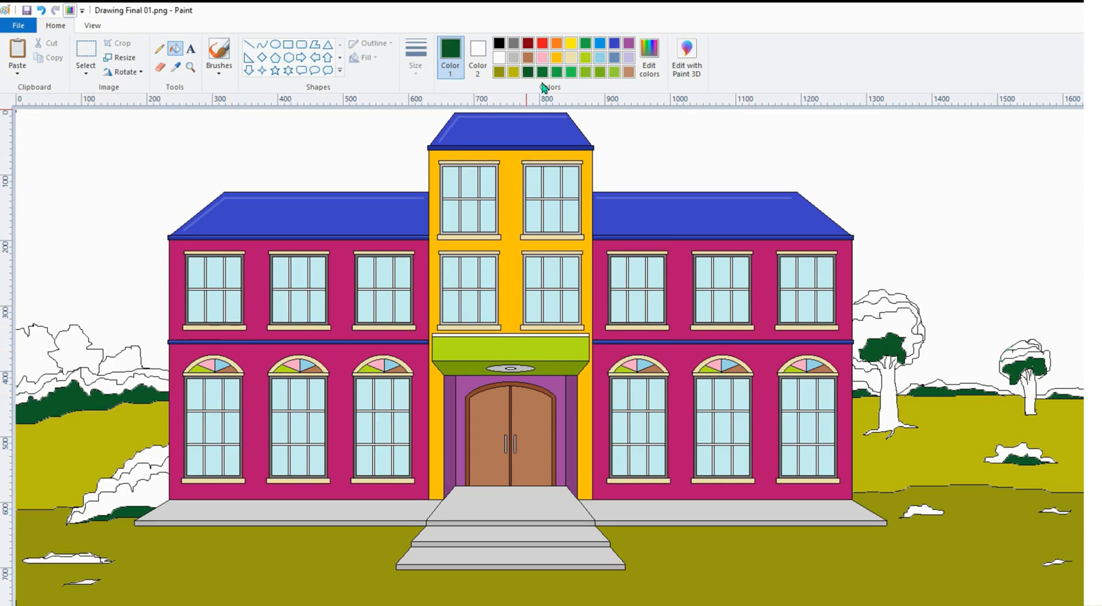
Step: Fill the next foliage layer of both trees, the left hedge, the left bush and a lawn patch with dark green
left_click(1050, 356)
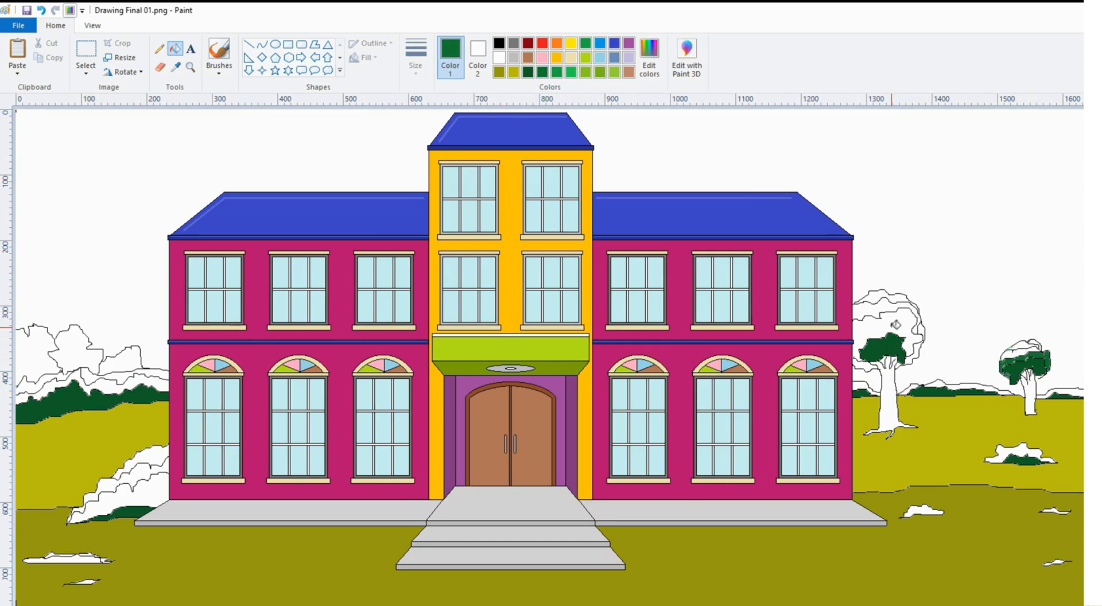
left_click(916, 345)
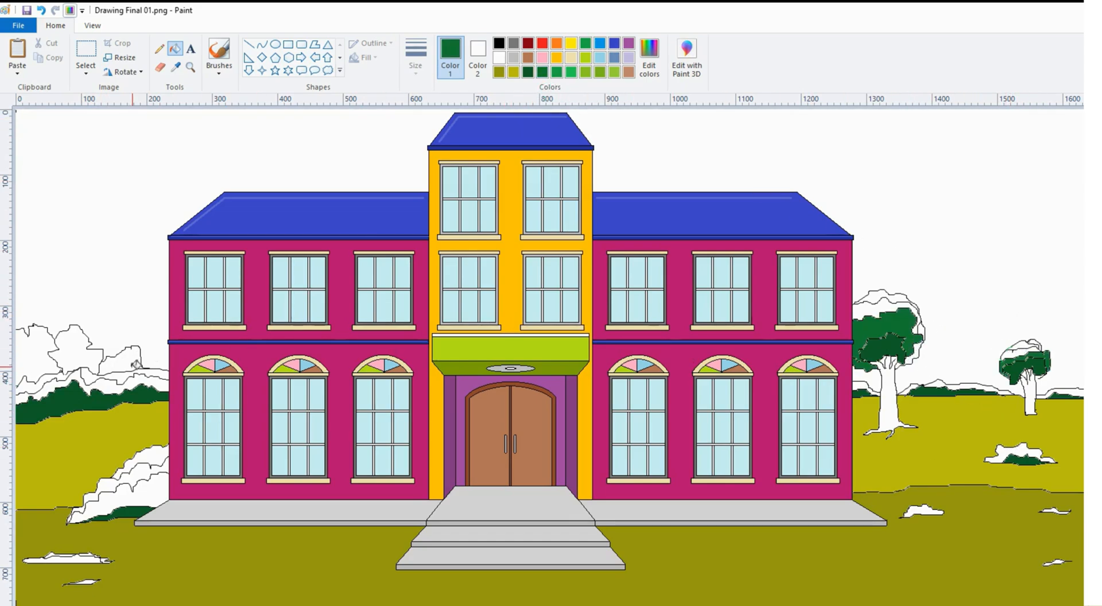
left_click(133, 376)
left_click(161, 484)
left_click(86, 556)
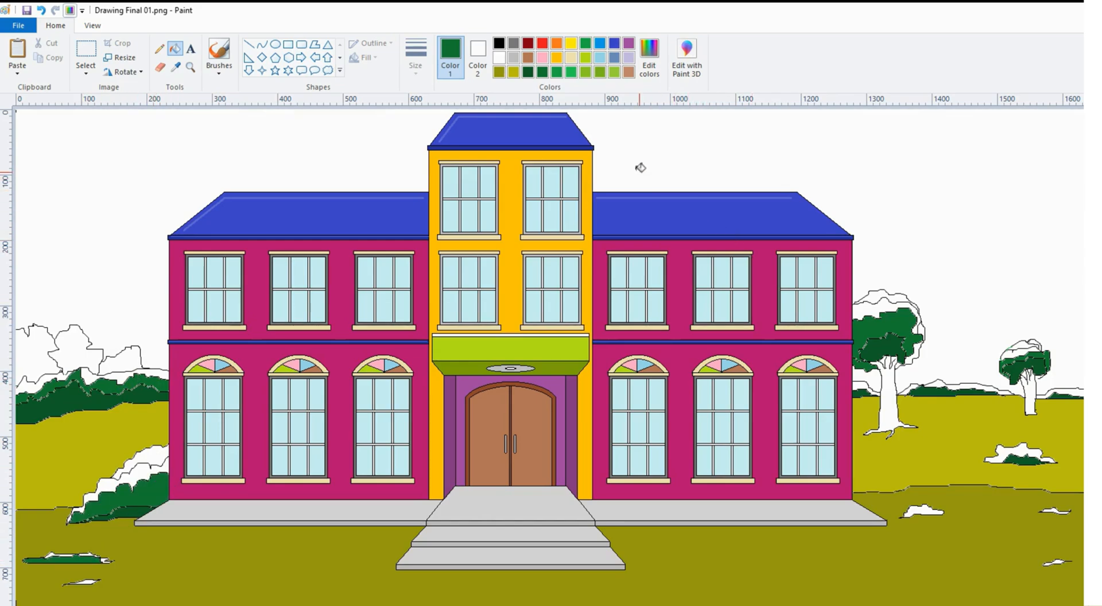
Step: Fill the middle foliage layers of the small tree, the left bush and hedge, and the bush and lawn patches on the right with medium green
left_click(560, 72)
left_click(1022, 348)
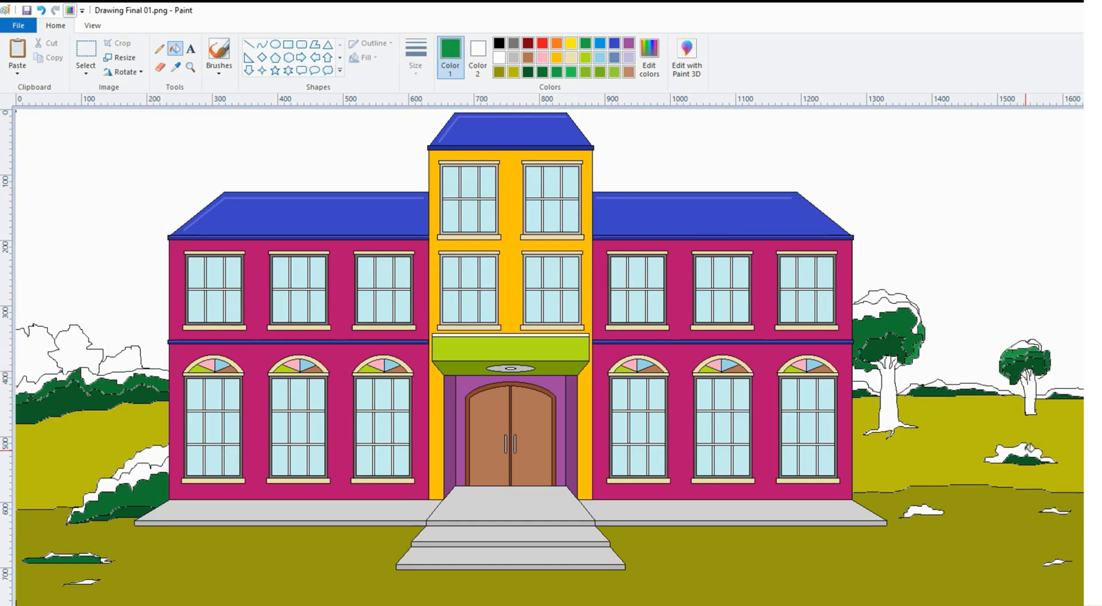
left_click(1028, 450)
left_click(1055, 510)
left_click(1056, 562)
left_click(925, 510)
left_click(138, 473)
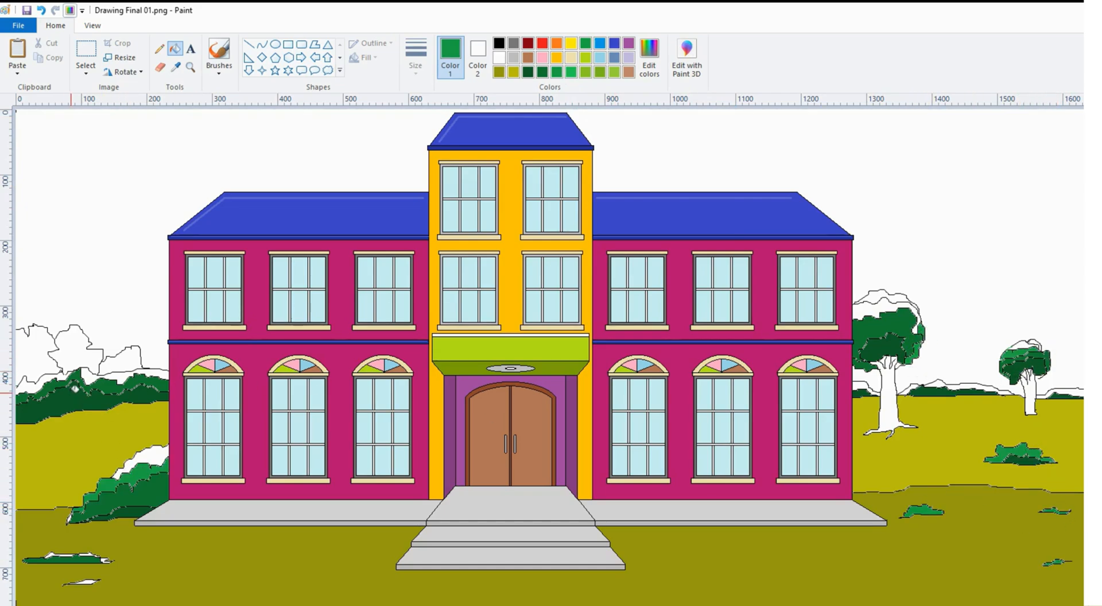
left_click(36, 387)
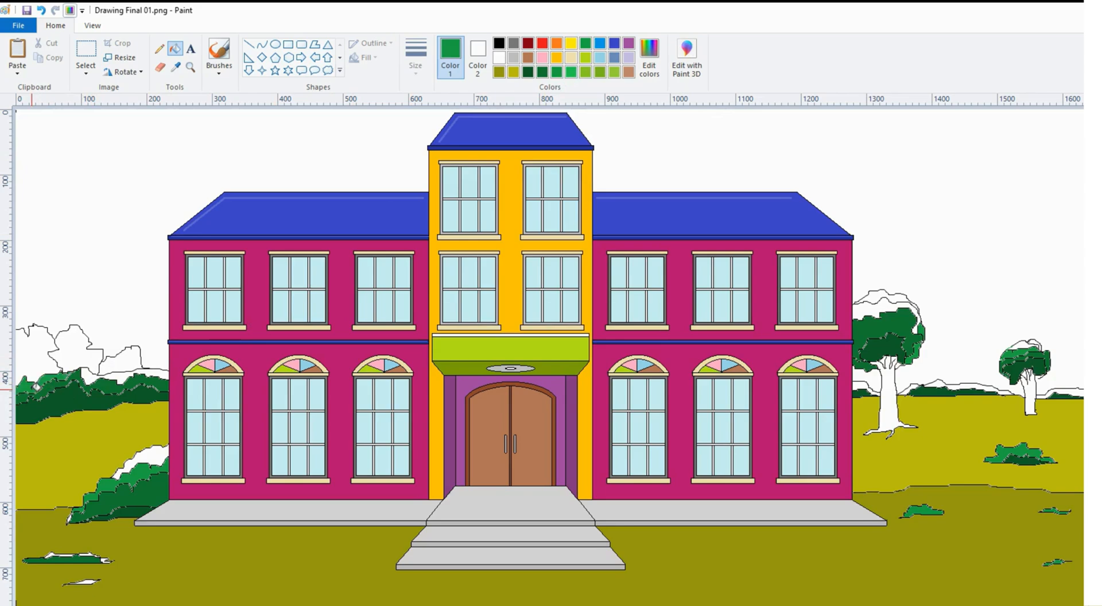
left_click(95, 375)
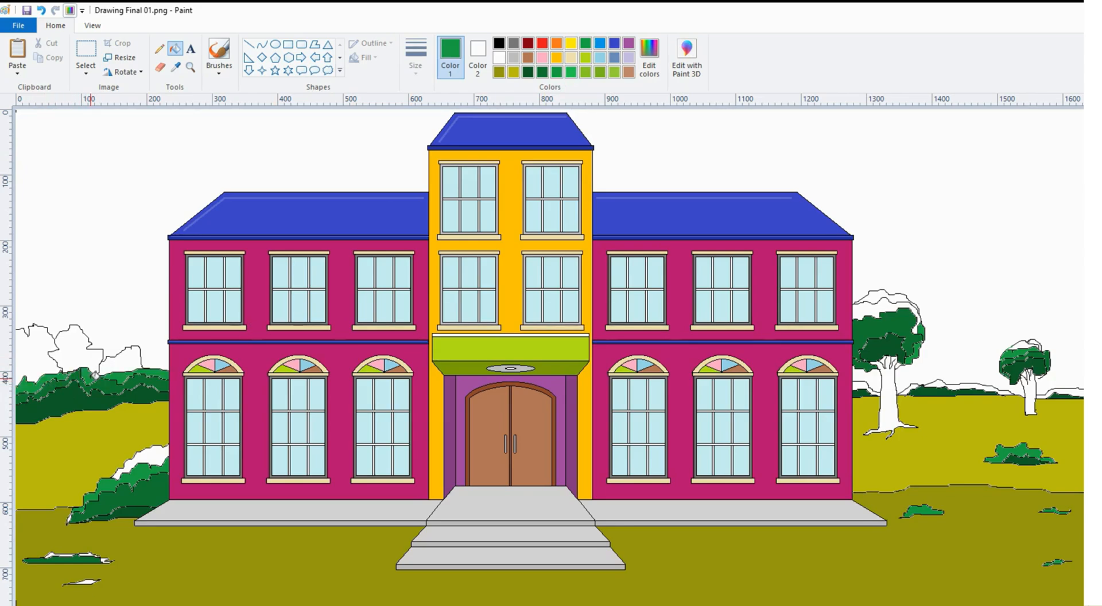
left_click(878, 311)
key("ctrl+z")
Step: Fill the leftmost background tree, the upper layers of both right-hand trees and the top of the left bush with bright green
left_click(570, 73)
left_click(47, 361)
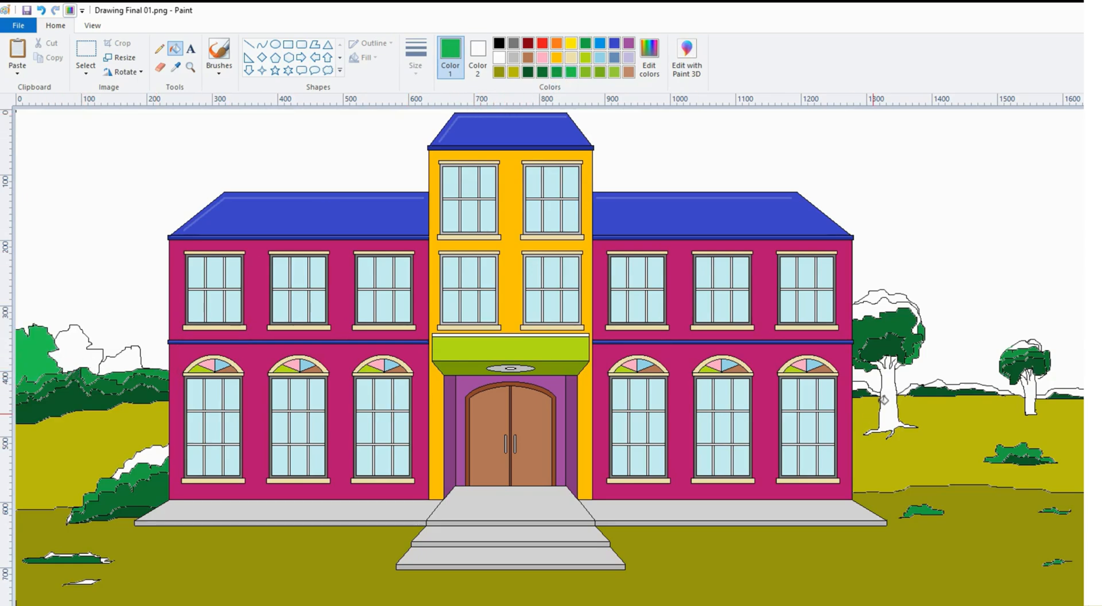
left_click(883, 308)
left_click(1031, 343)
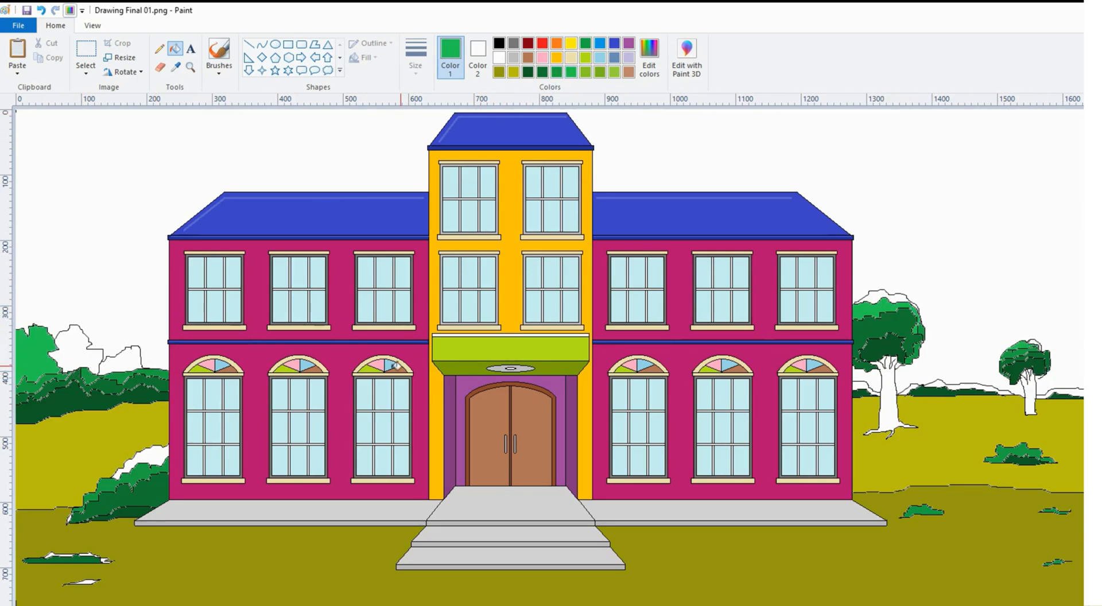
left_click(151, 451)
Step: Fill the middle background tree on the left and the crown tip of the large tree with yellowish green
left_click(586, 73)
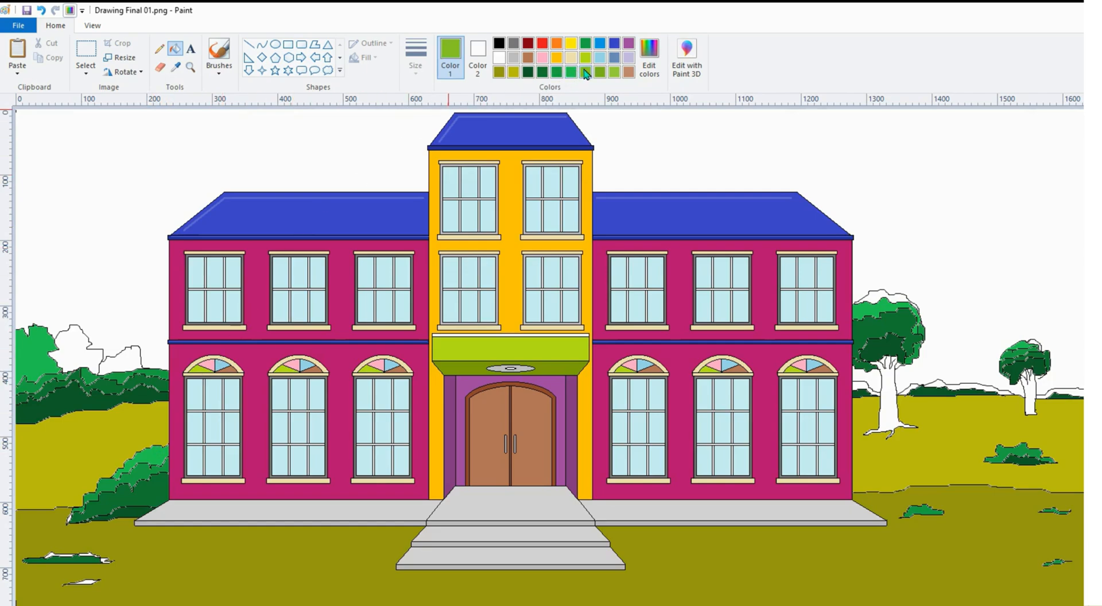
left_click(71, 350)
left_click(882, 296)
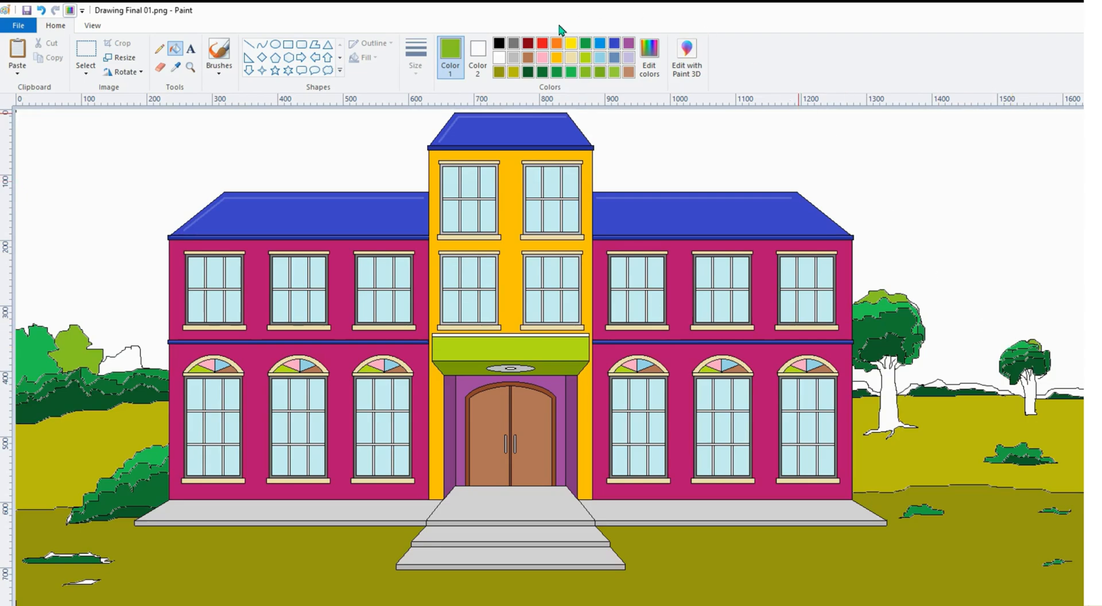
Step: Fill the remaining background bush, the left bush's tip and the white areas of the left lawn patches with light yellow-green
left_click(614, 72)
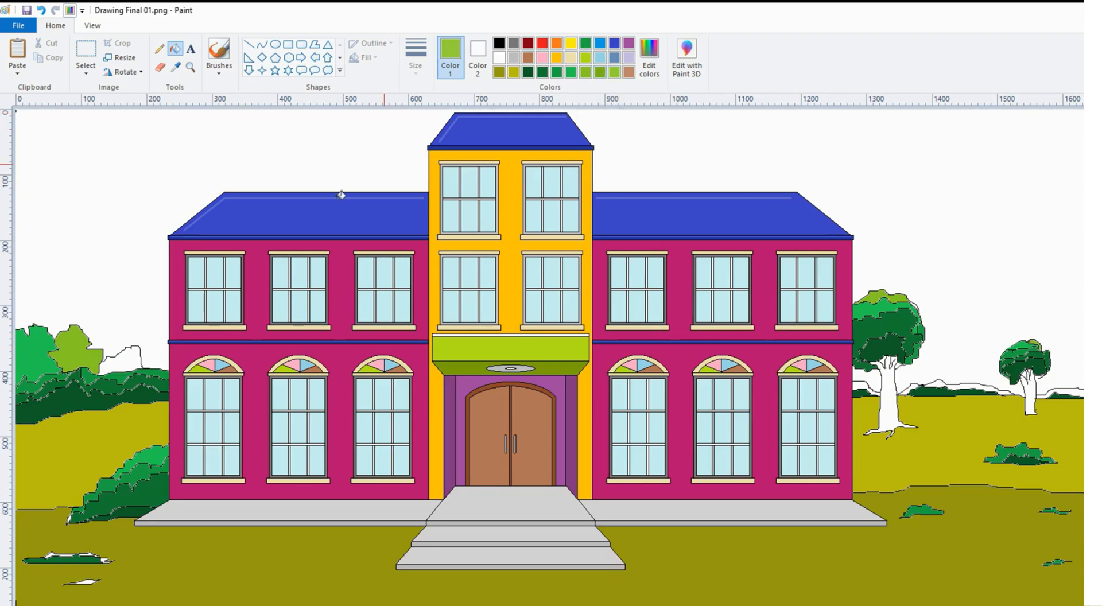
left_click(129, 355)
left_click(100, 580)
left_click(72, 518)
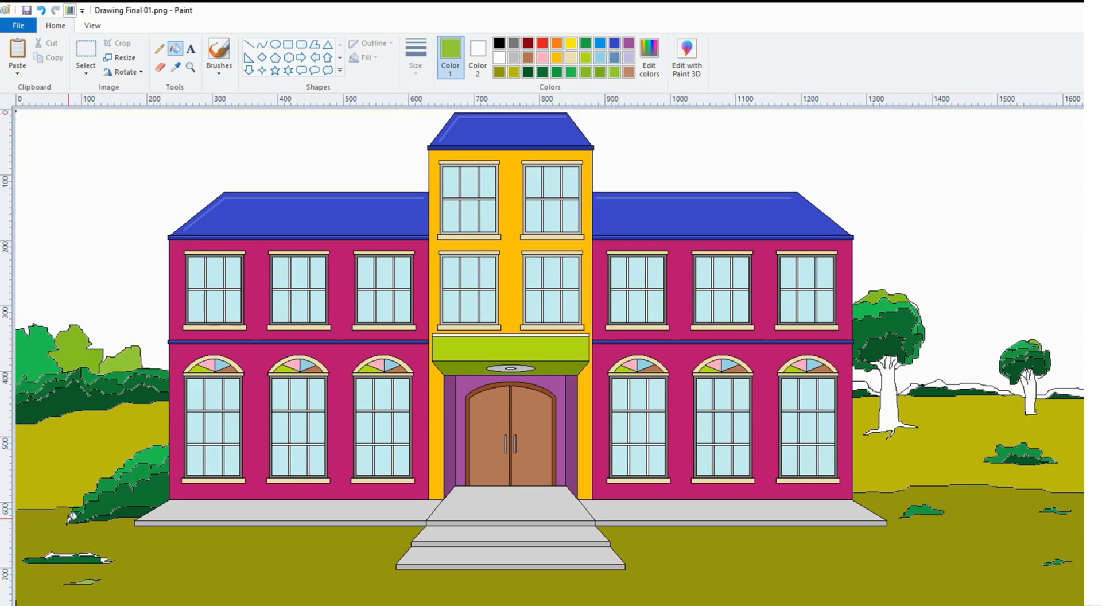
left_click(107, 557)
left_click(56, 553)
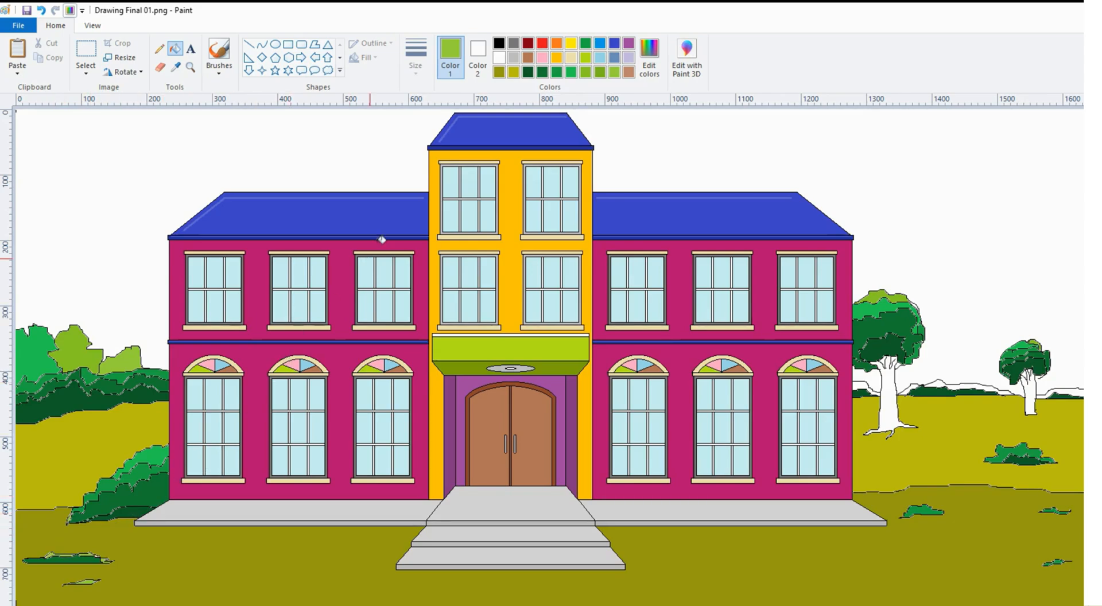
Step: Fill the trunks of both trees on the right with light brown
left_click(629, 74)
left_click(889, 409)
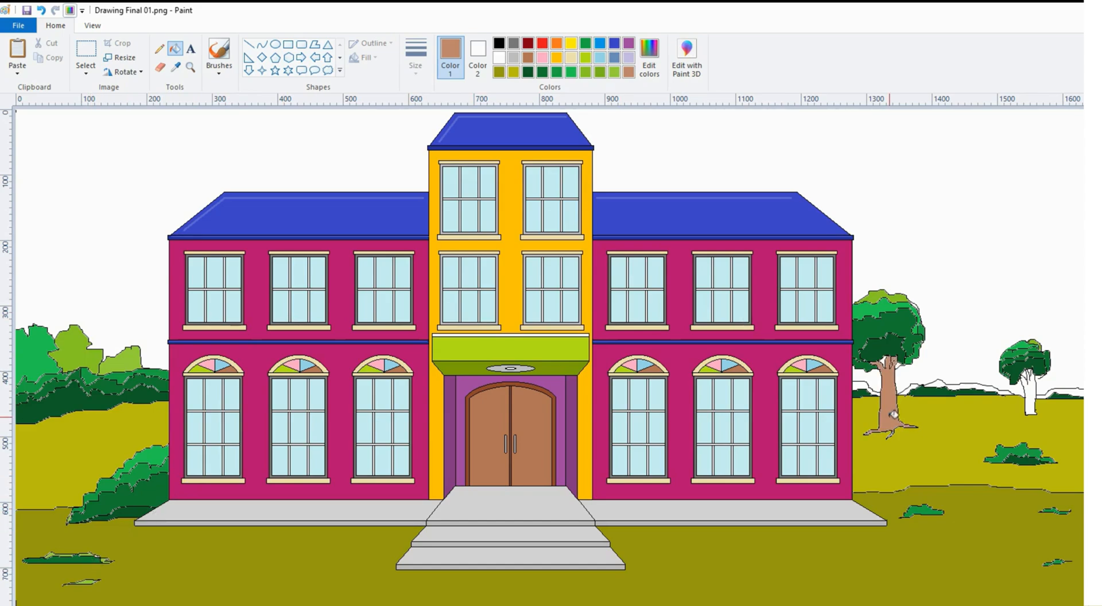
left_click(1031, 392)
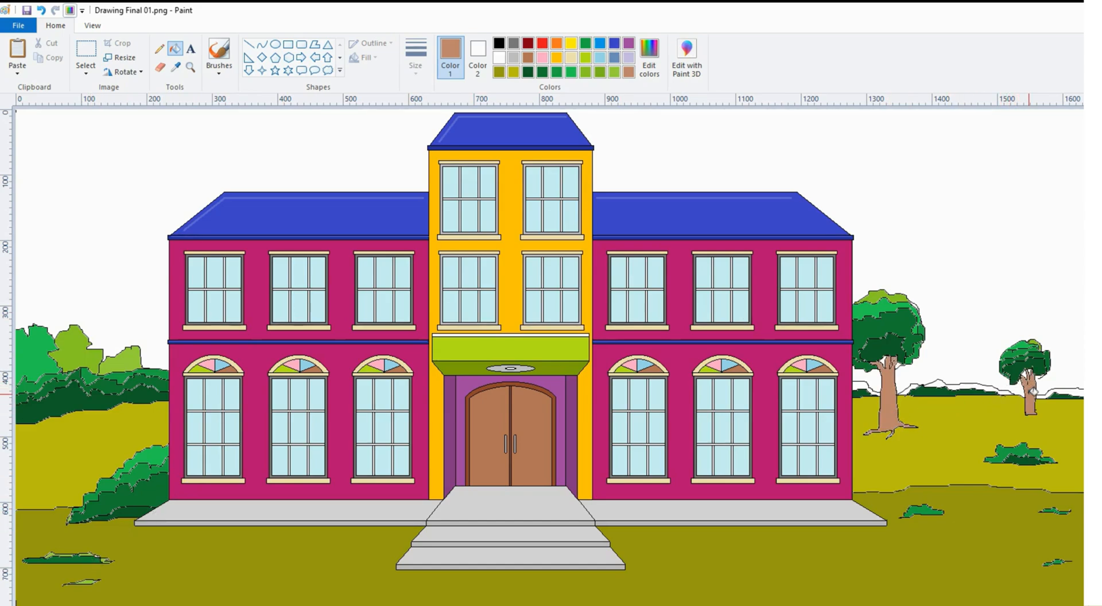
Step: Fill the tops of the distant hedges on the right and the thin strip above the entrance canopy with bright green
left_click(571, 72)
left_click(865, 383)
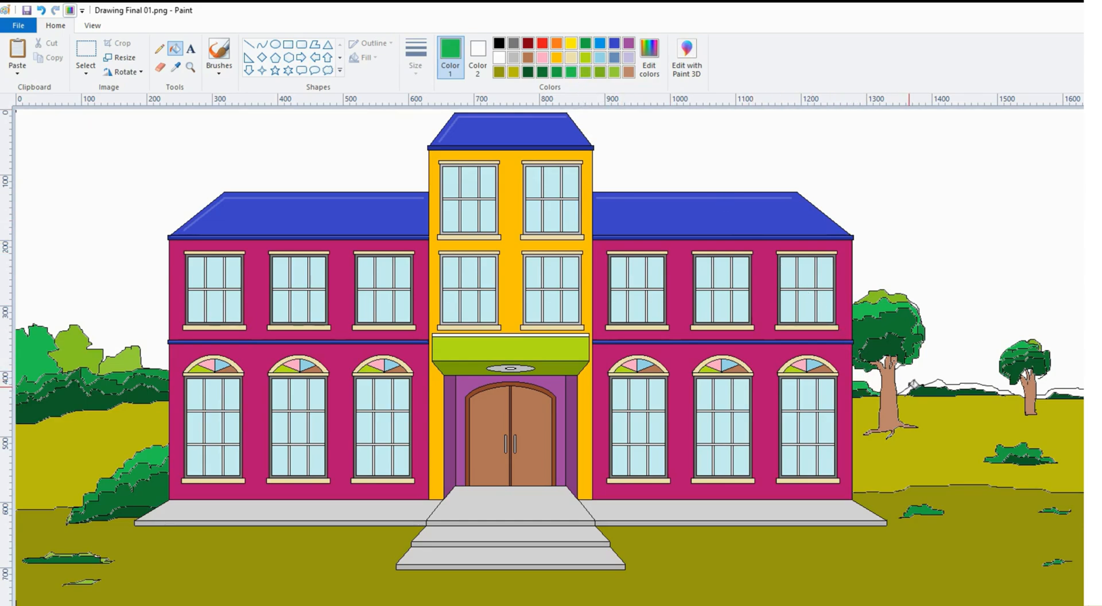
left_click(953, 384)
left_click(1044, 387)
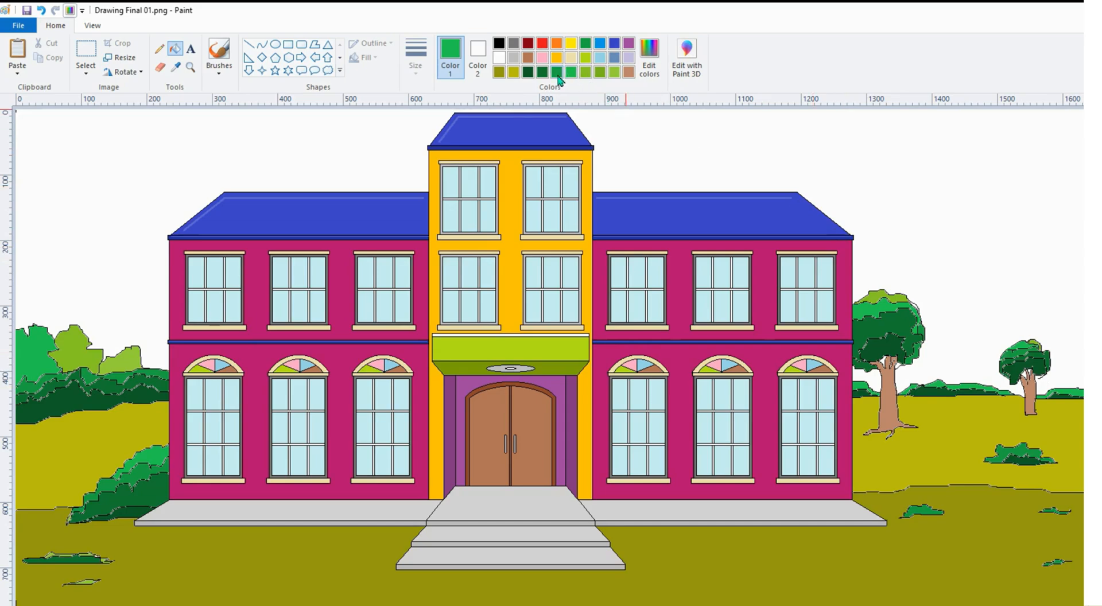
left_click(544, 335)
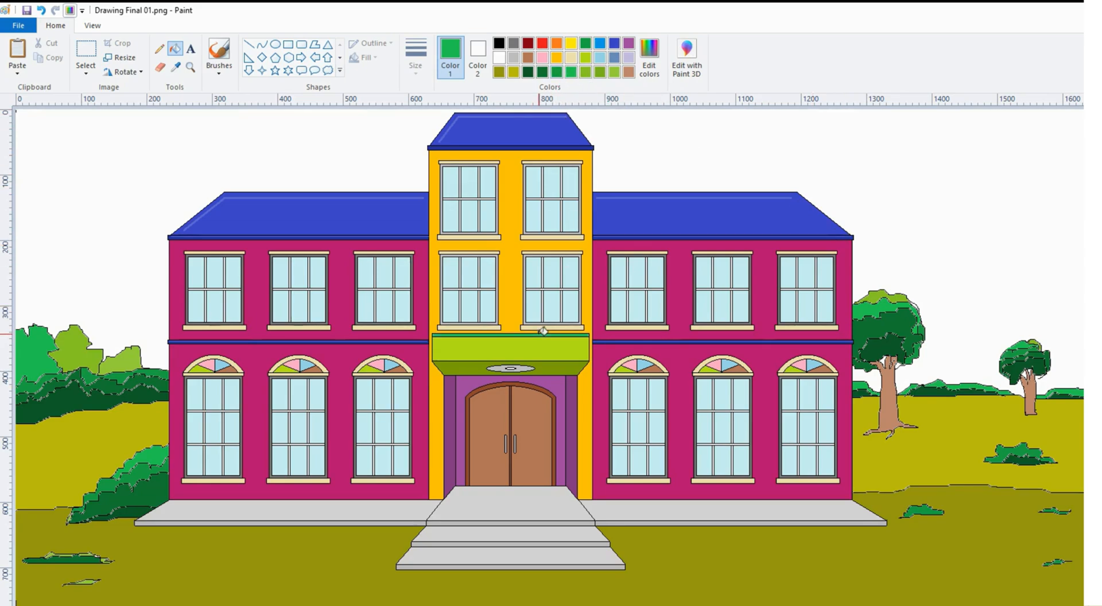
Step: Paint a small brown trunk with the brush on the lawn edge beside the right end of the plinth
left_click(528, 57)
left_click(219, 52)
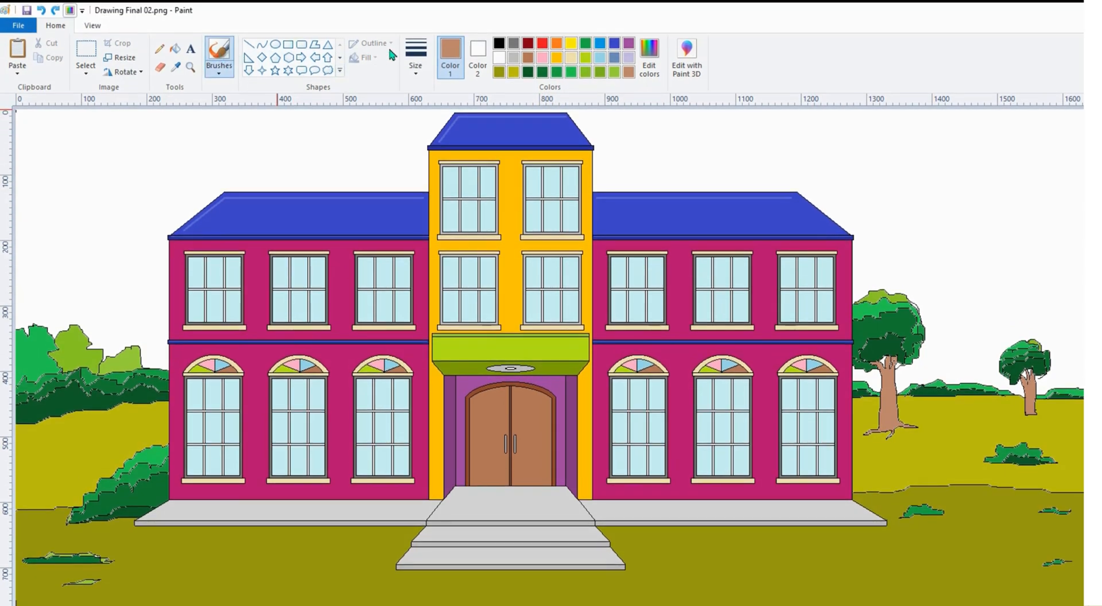
left_click(416, 36)
left_click_drag(877, 484, 883, 498)
Step: Spray dark green foliage around the small trunk with the airbrush at its thickest size
left_click(220, 74)
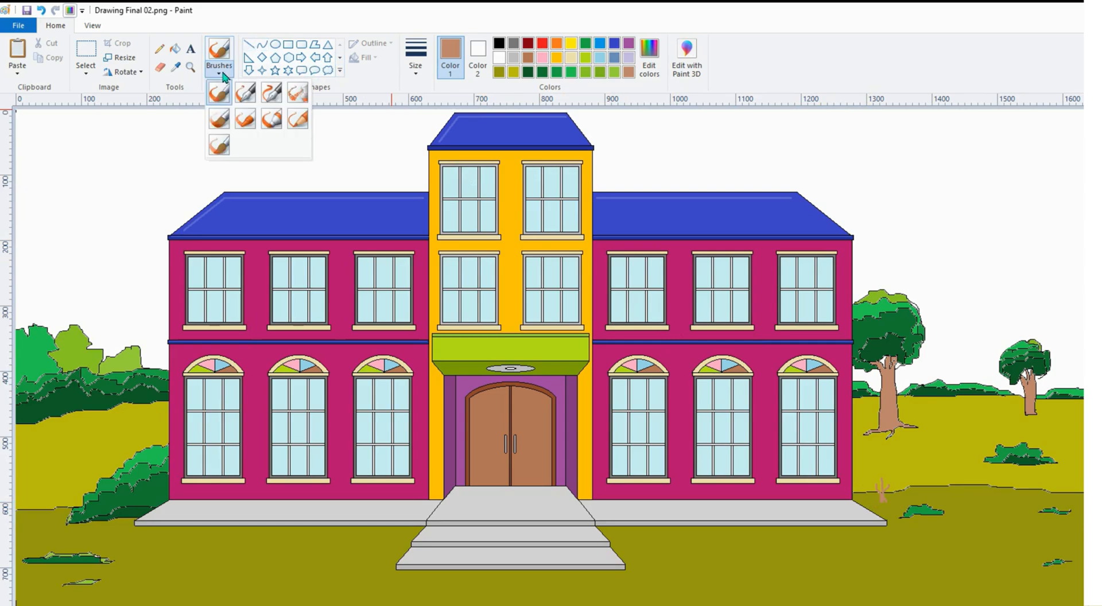
left_click(301, 99)
left_click(415, 58)
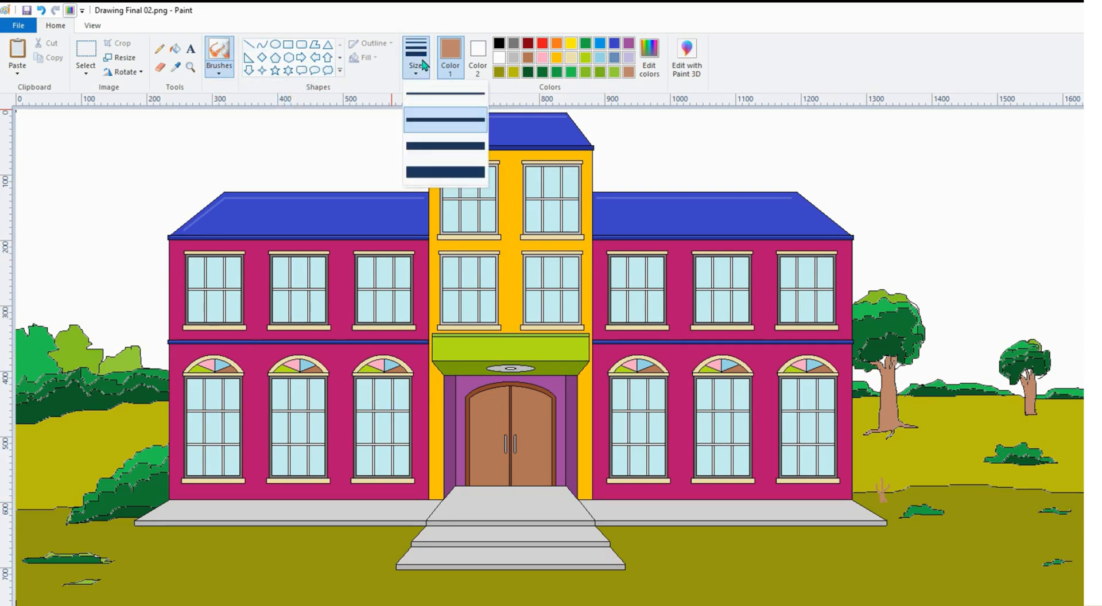
left_click(447, 169)
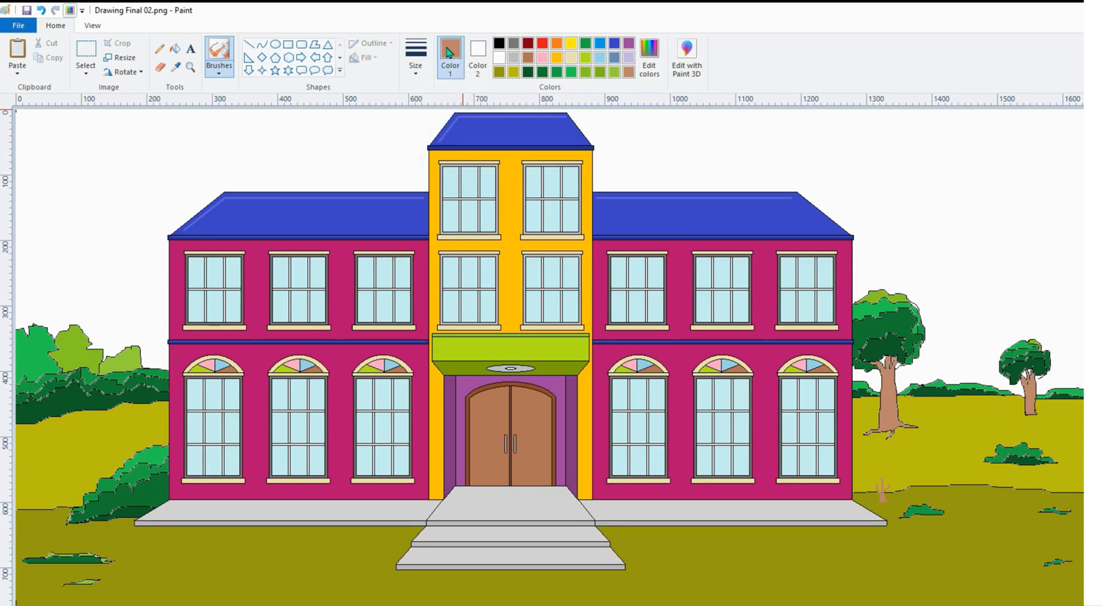
left_click(529, 74)
mouse_move(879, 481)
left_mouse_down()
mouse_move(884, 468)
mouse_move(890, 479)
left_mouse_up()
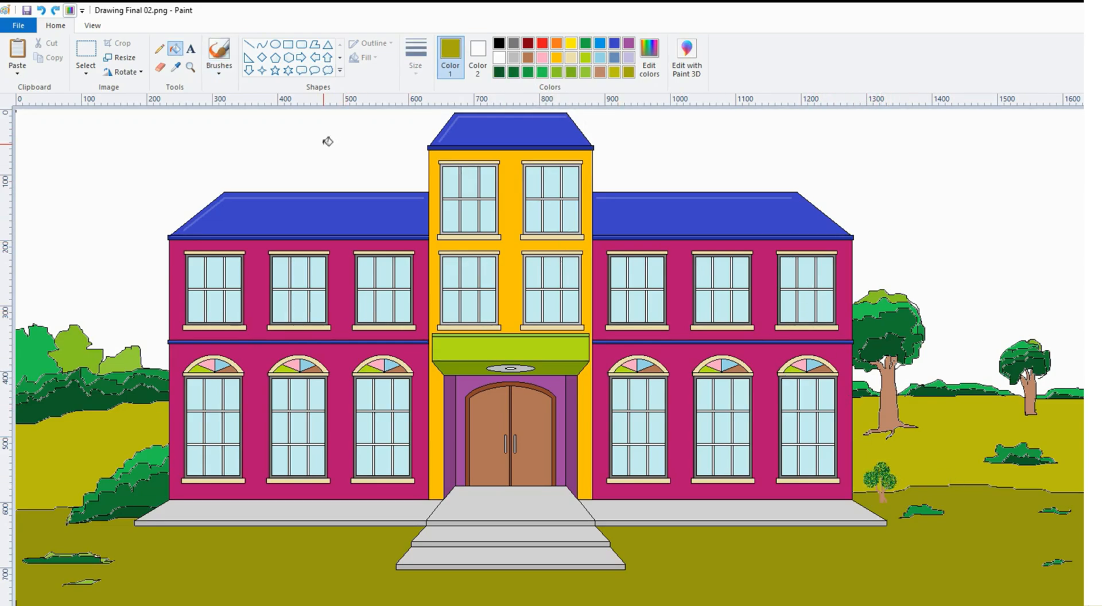
Step: Paint olive shading strokes across the yellow-olive ground on the right with the thickest calligraphy brush
left_click(225, 73)
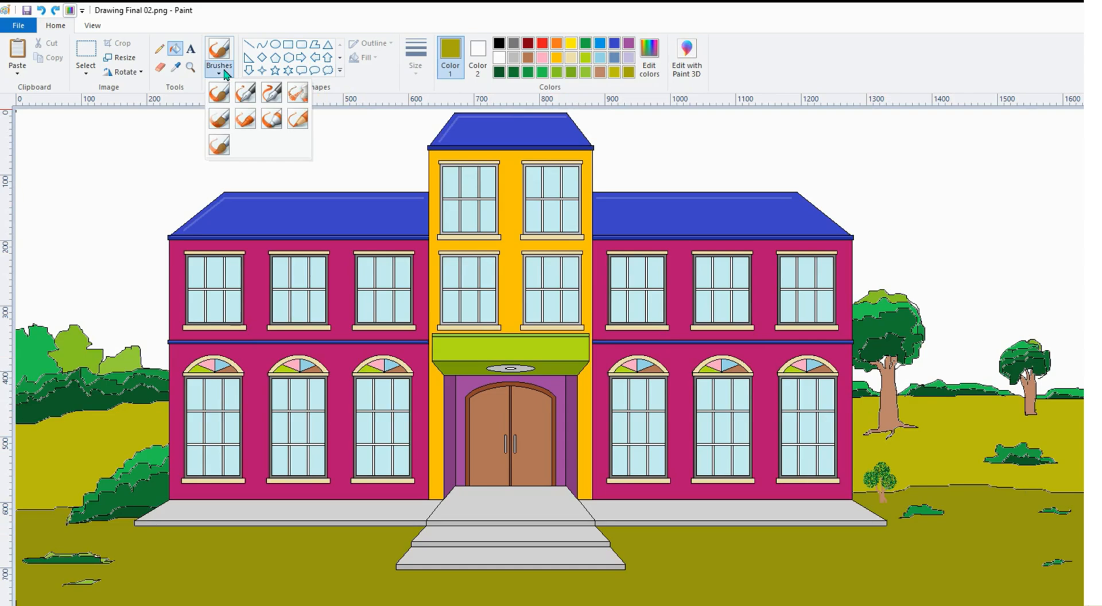
left_click(272, 92)
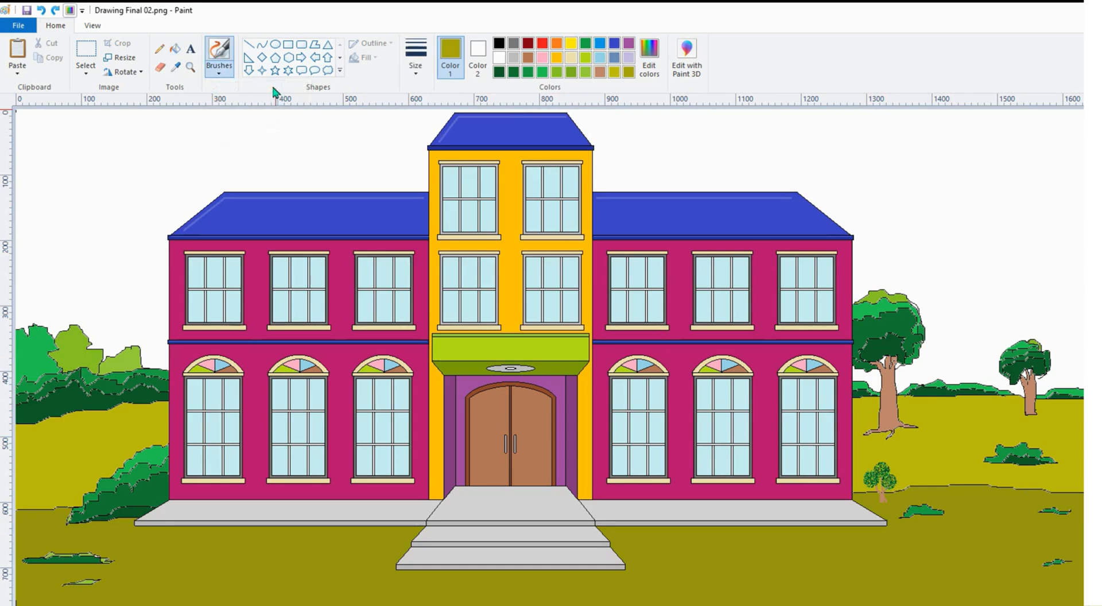
left_click(423, 55)
left_click(454, 179)
left_click_drag(1006, 407, 1061, 466)
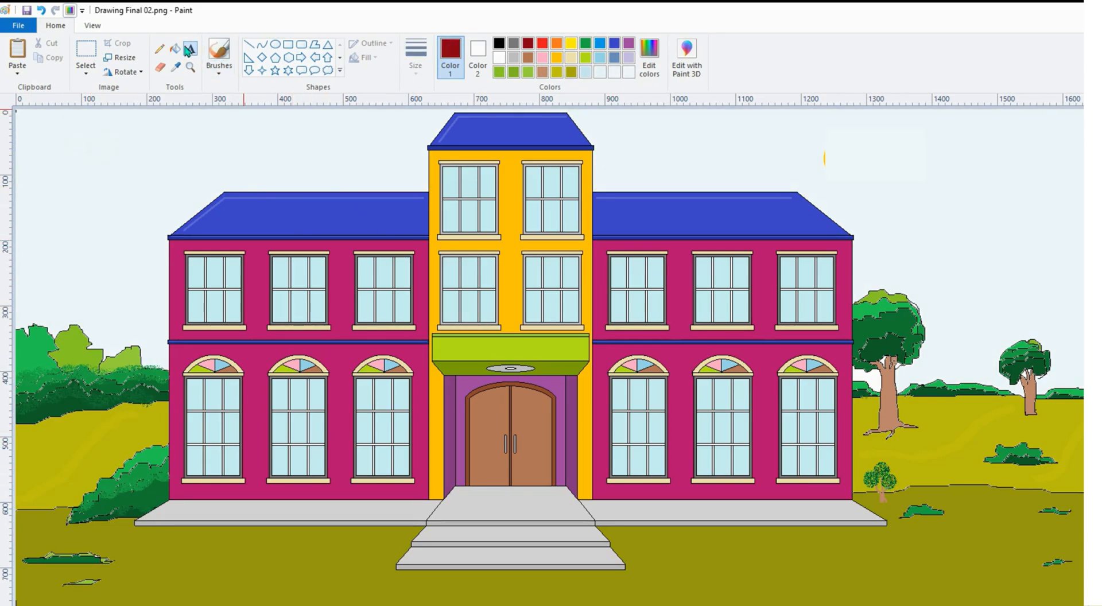
Step: Add the text SCHOOL in bold dark red on the green entrance canopy and shift it towards the canopy's centre
left_click(447, 351)
type("S")
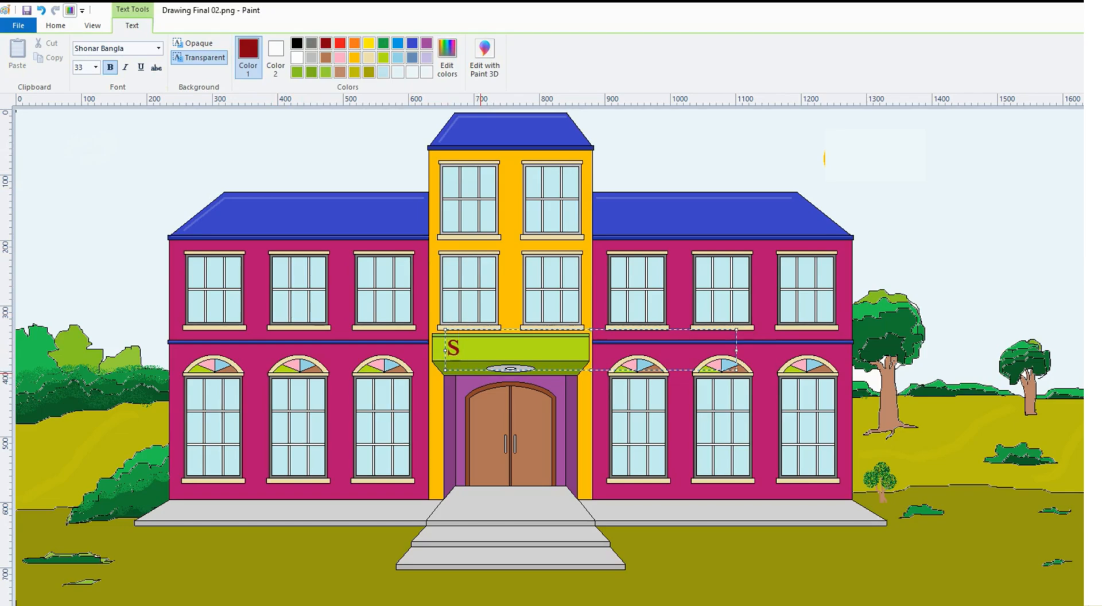
type("CHOOL")
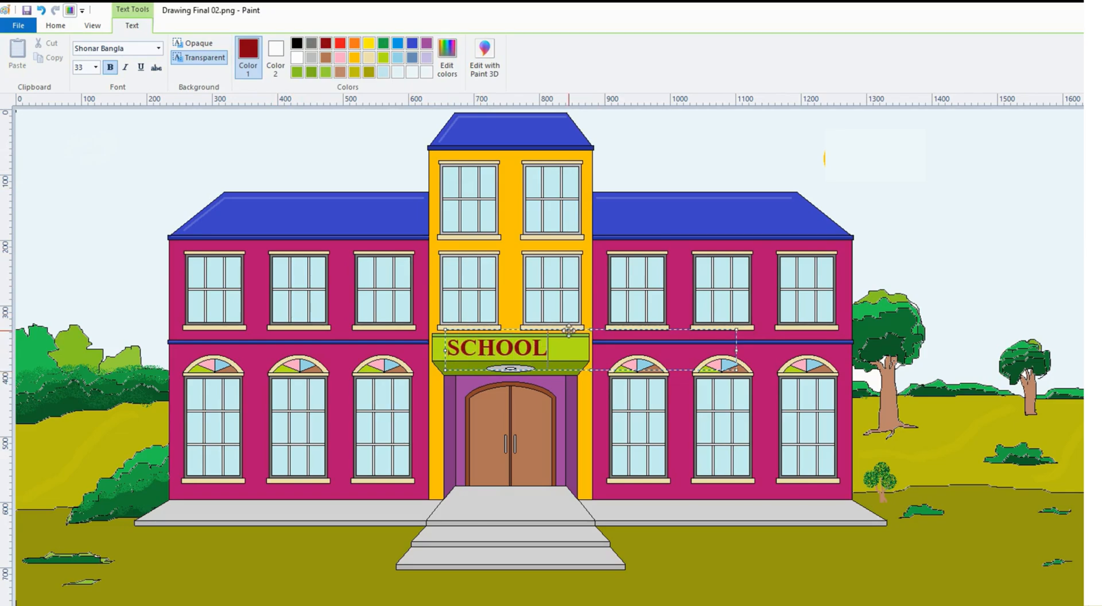
left_click_drag(569, 331, 583, 333)
Step: Change the whole SCHOOL text to the Segoe UI Black font at size 28 in black
key("ctrl+a")
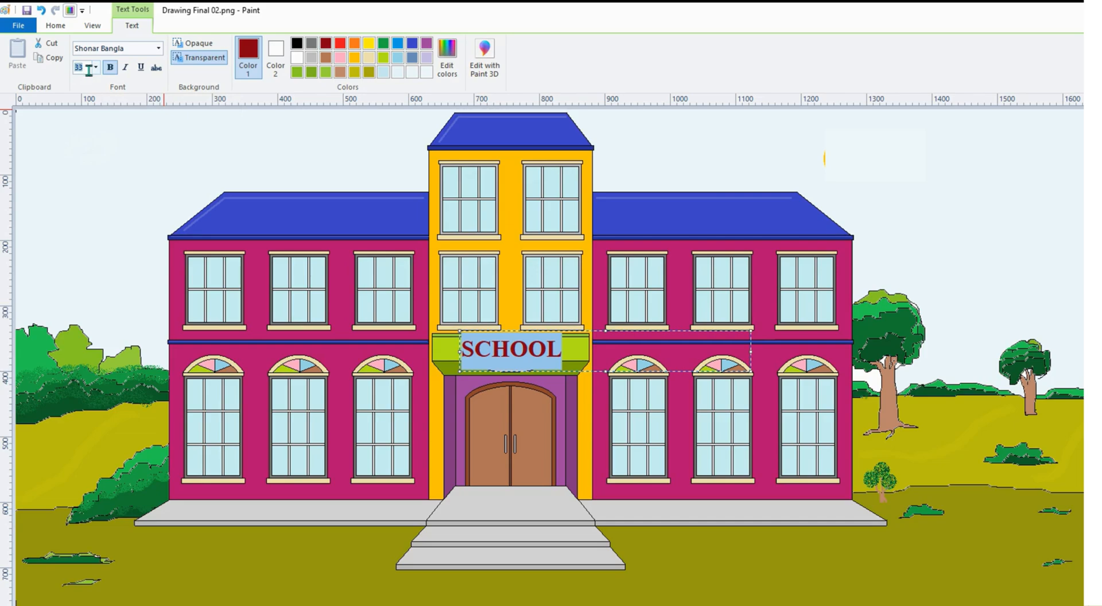
left_click(159, 48)
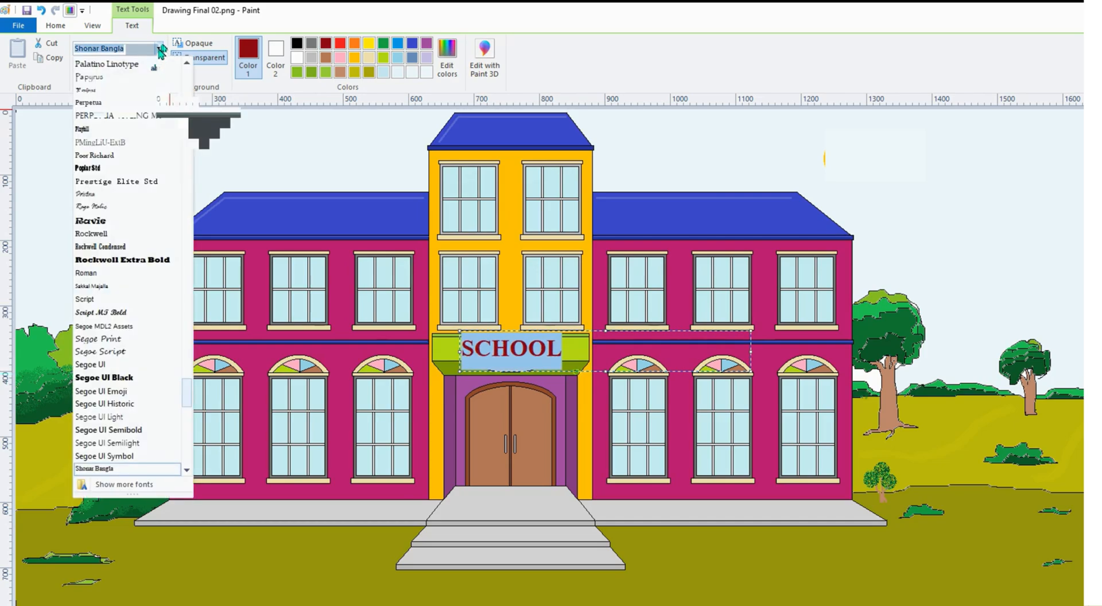
left_click(160, 49)
left_click(160, 49)
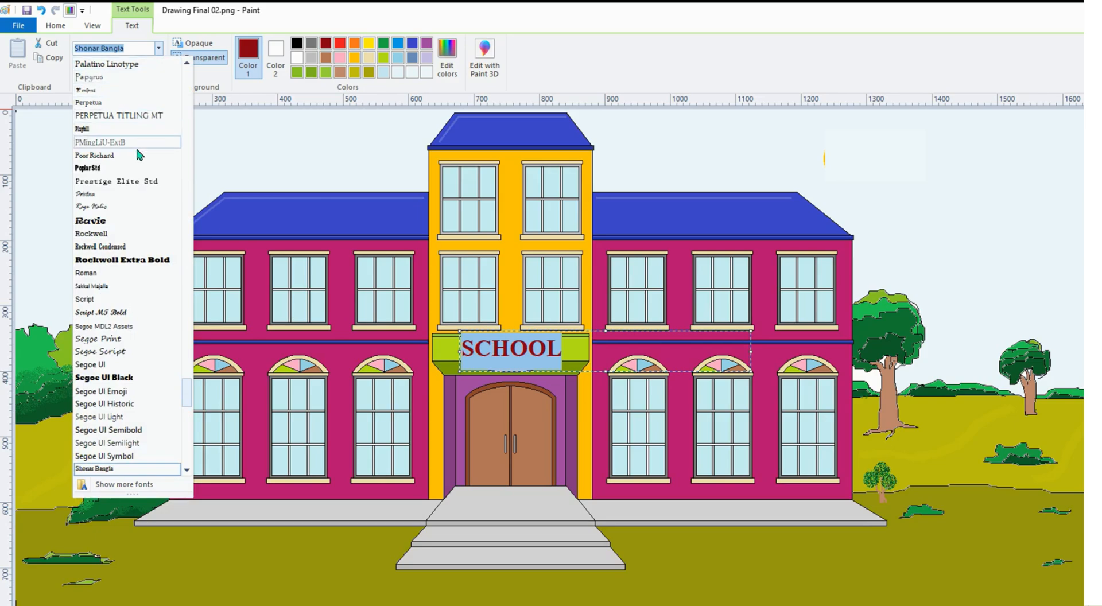
left_click(104, 377)
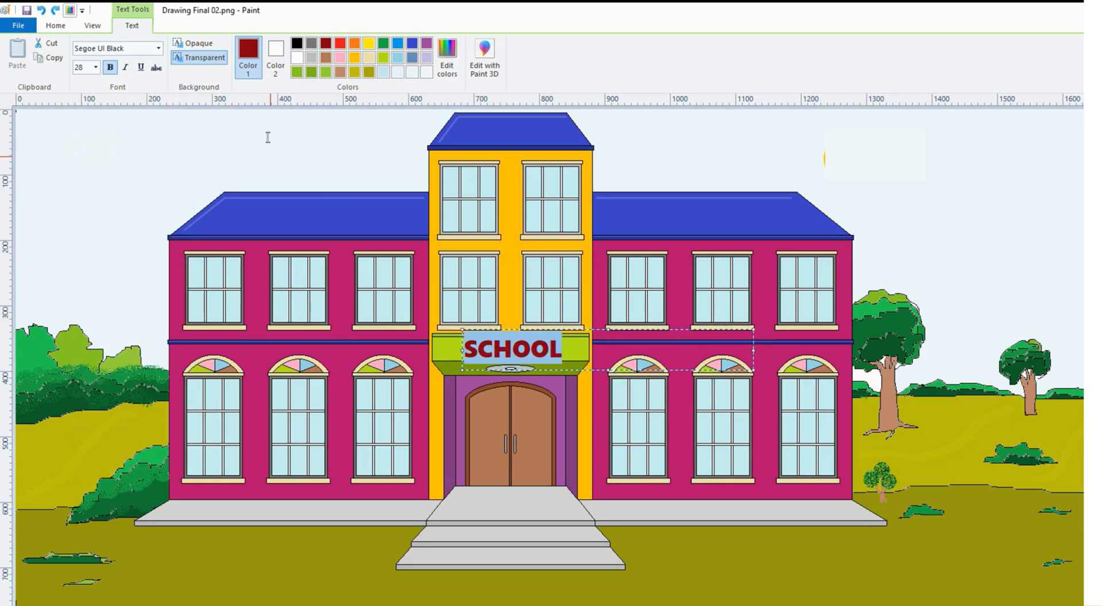
left_click(301, 45)
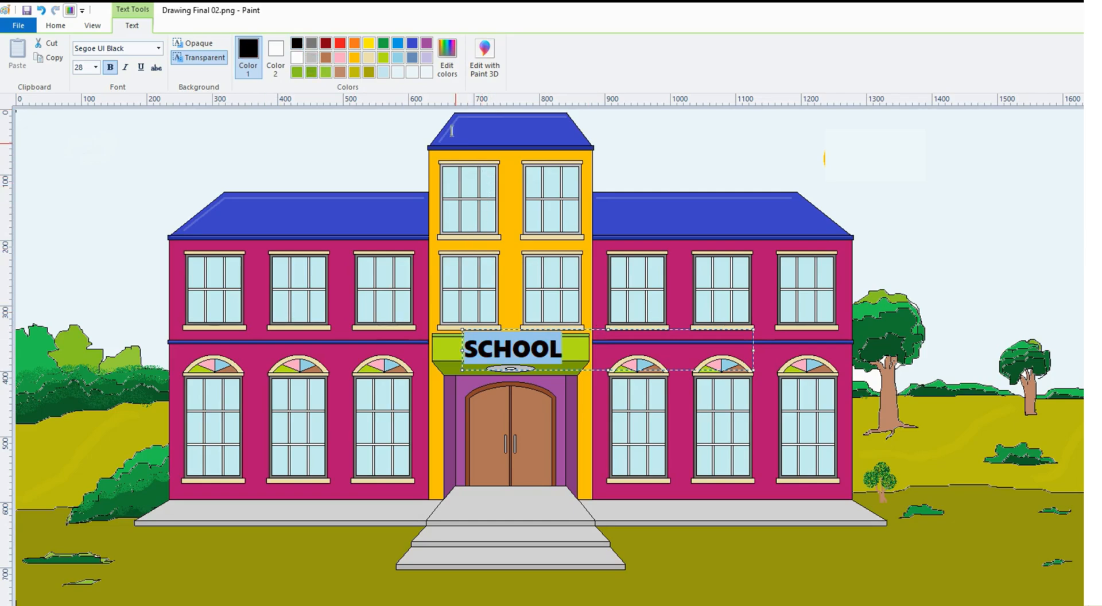